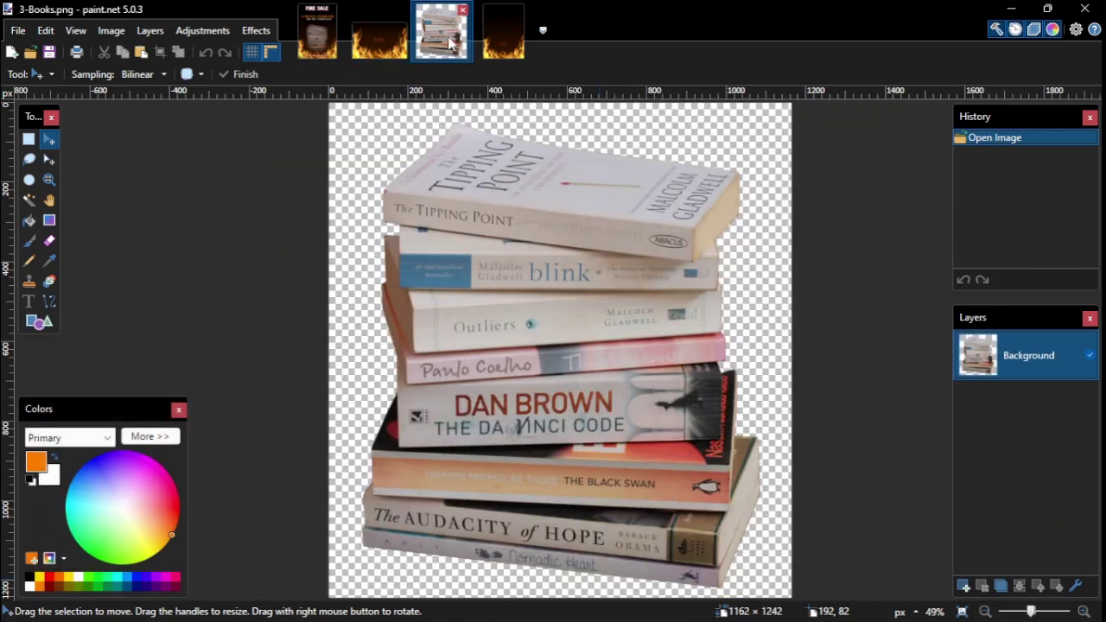
- Switch from 3-Books.png to the five-layer Poster.pdn Fire Sale poster
click(317, 35)
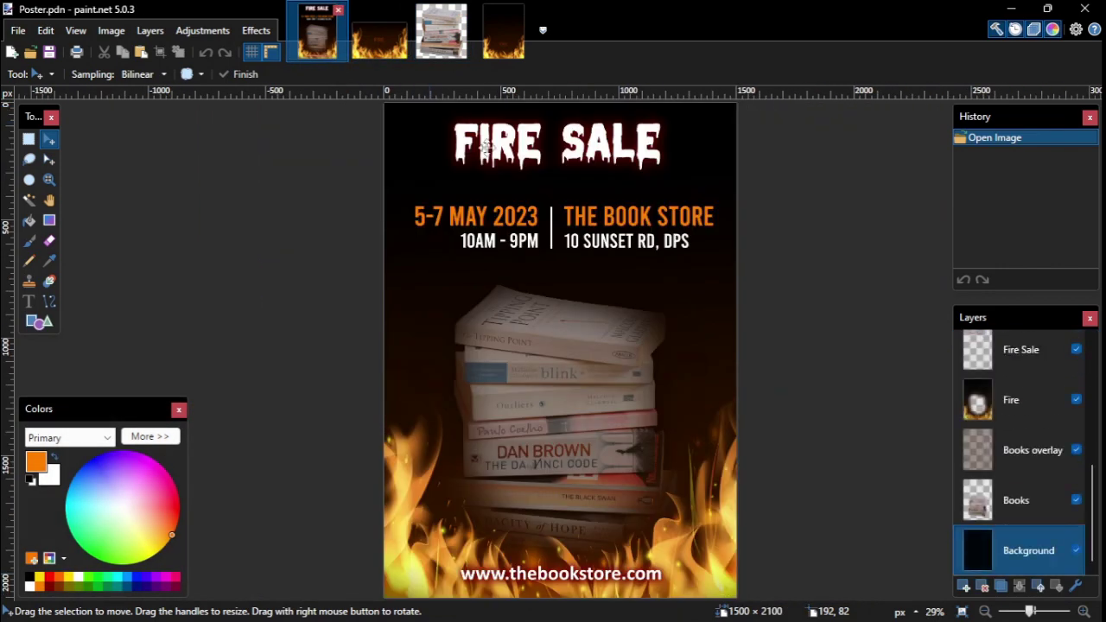
key(alt+Tab)
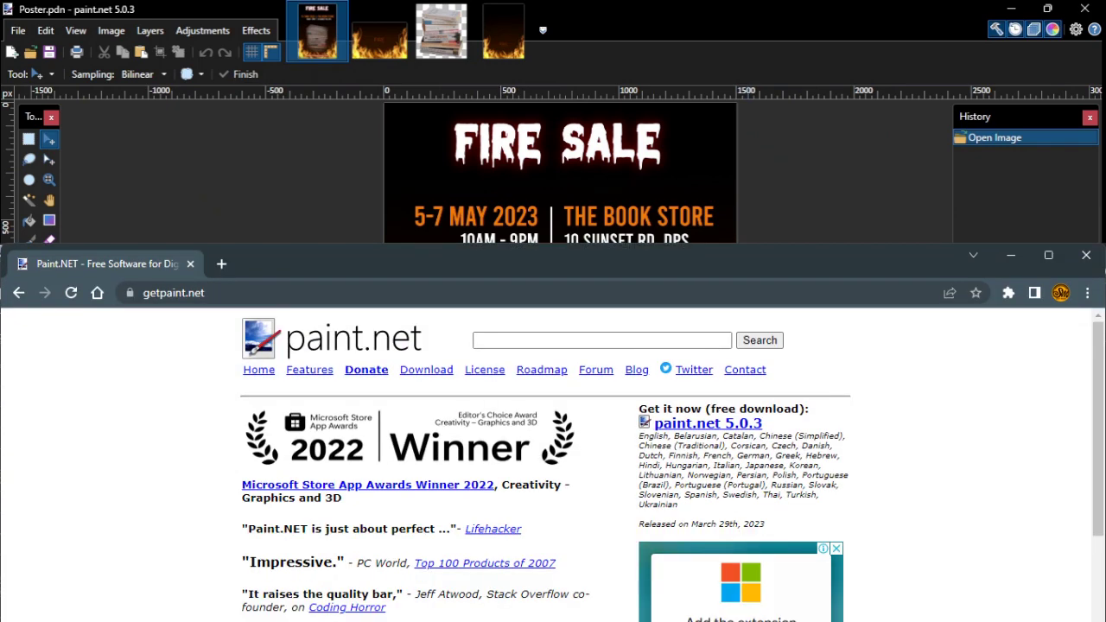
key(alt+Tab)
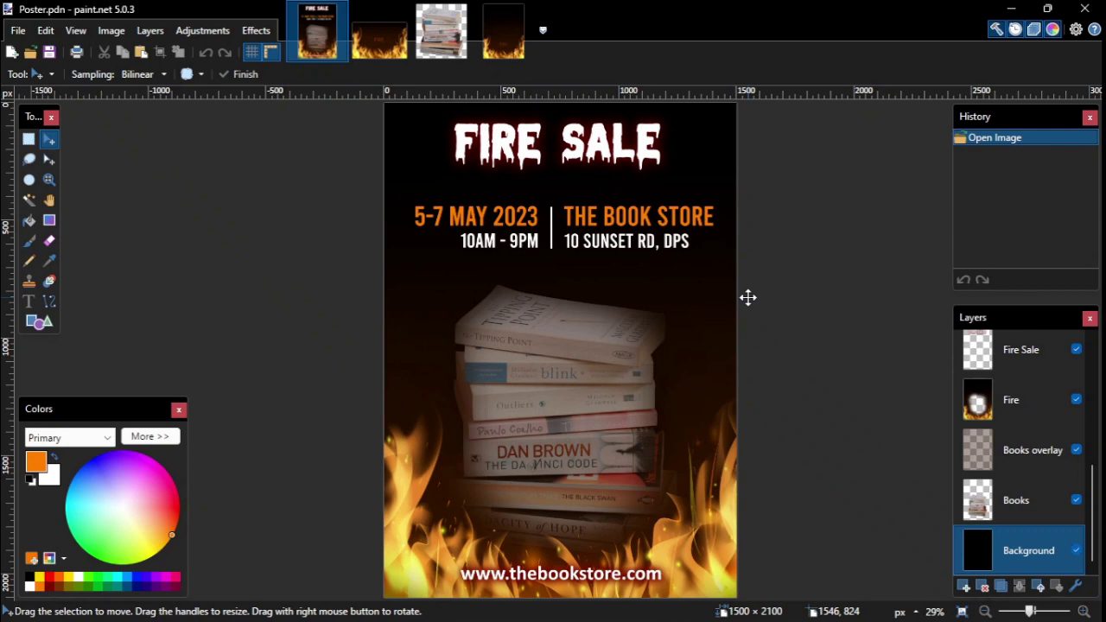
key(alt+Tab)
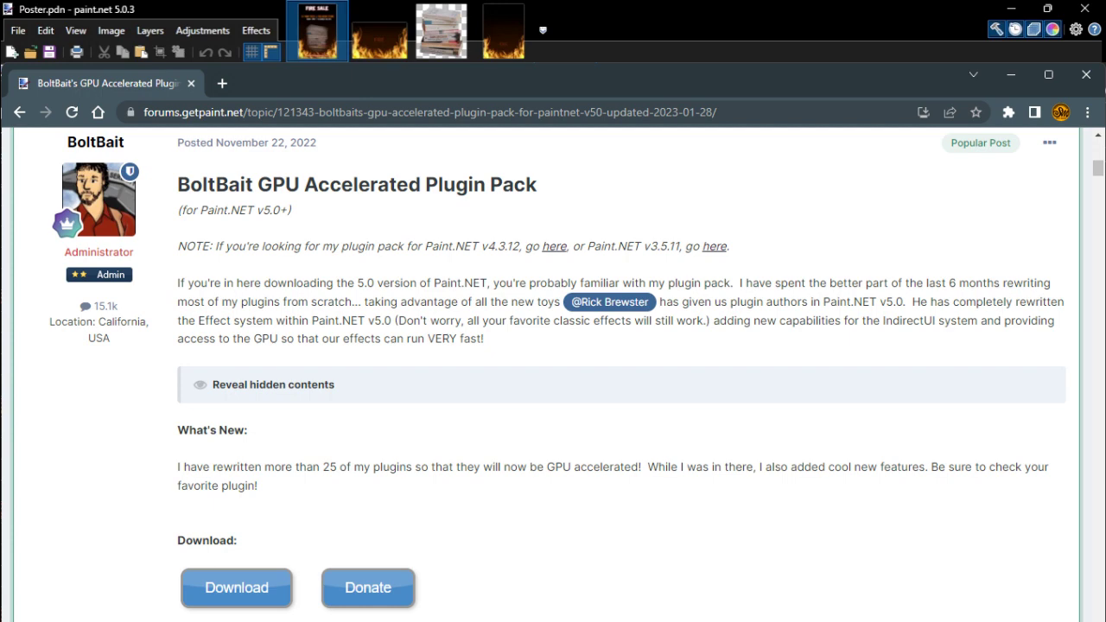
key(alt+Tab)
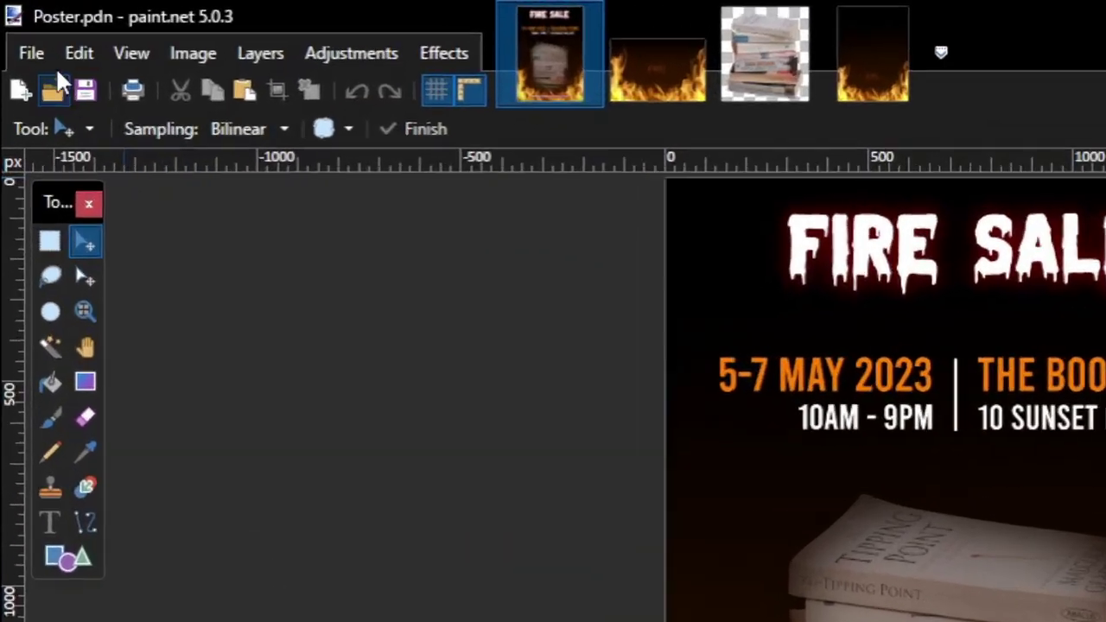
- Create a new image with width 1500 and height 2100 pixels via File > New
click(18, 31)
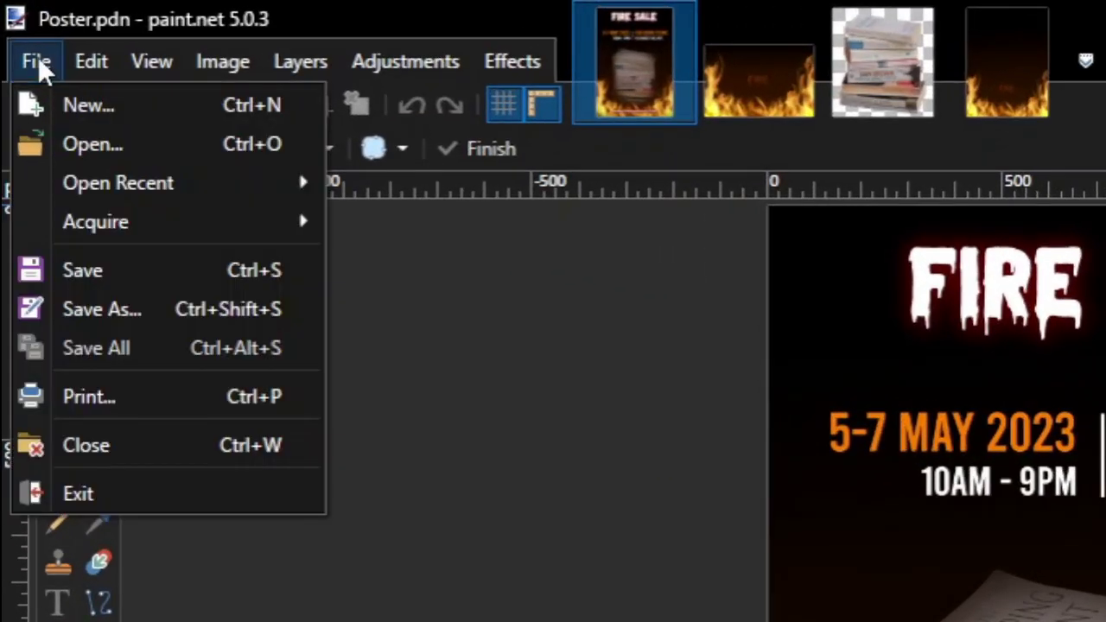
click(64, 108)
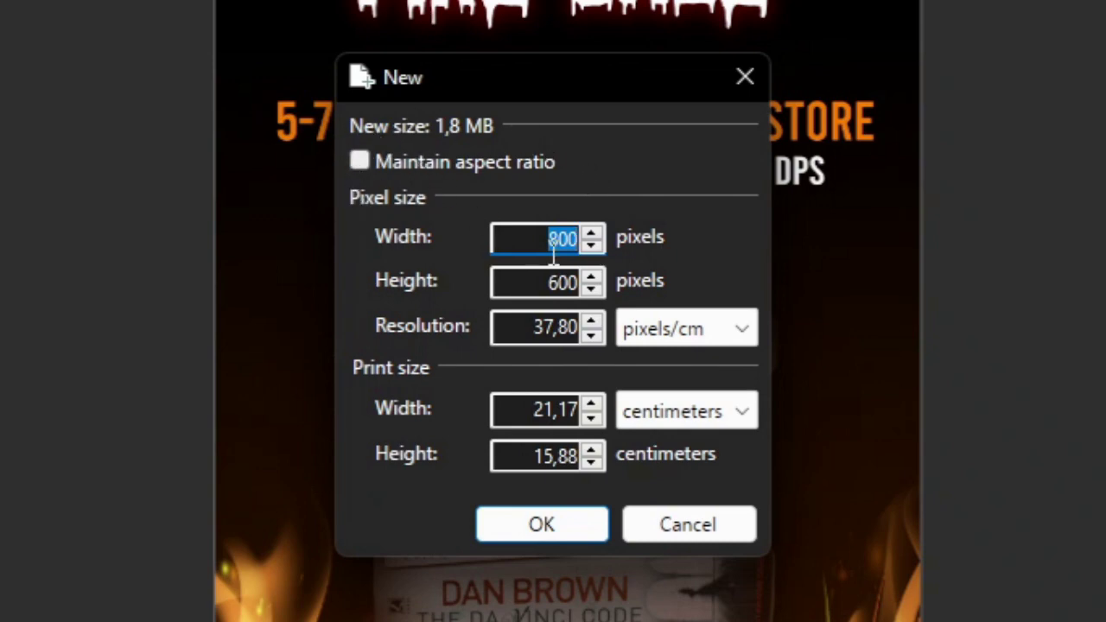
text(1500)
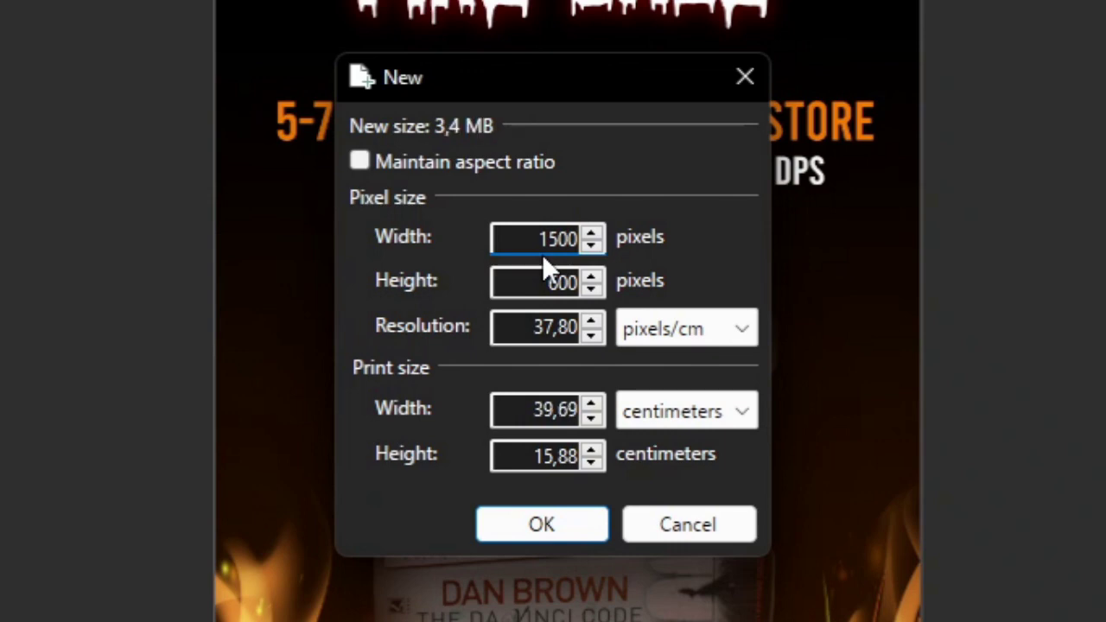
key(Tab)
text(2100)
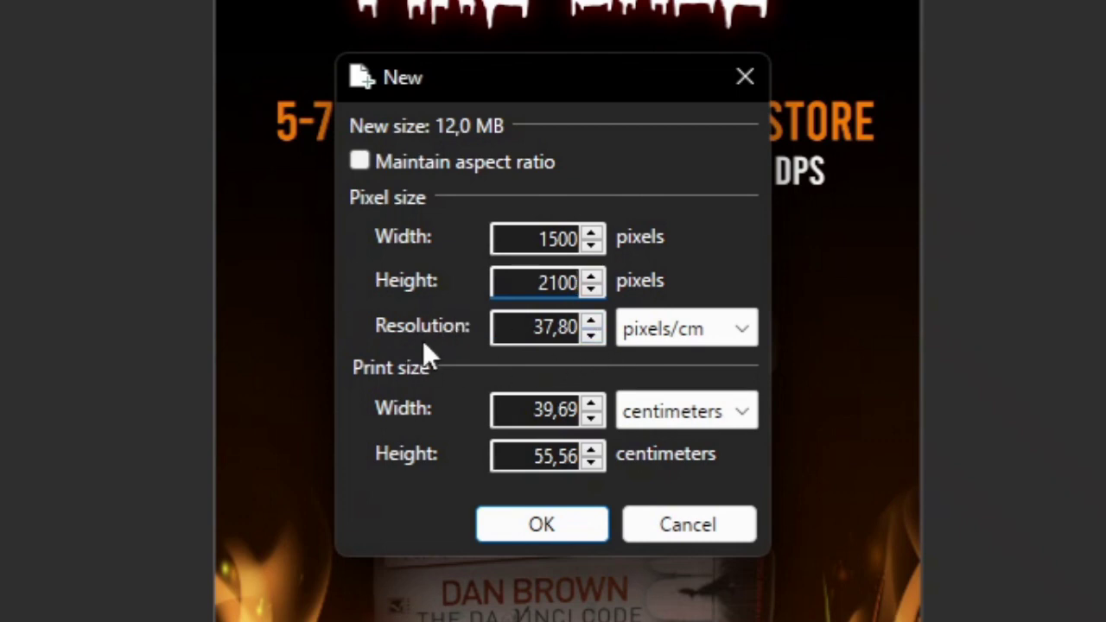
click(541, 524)
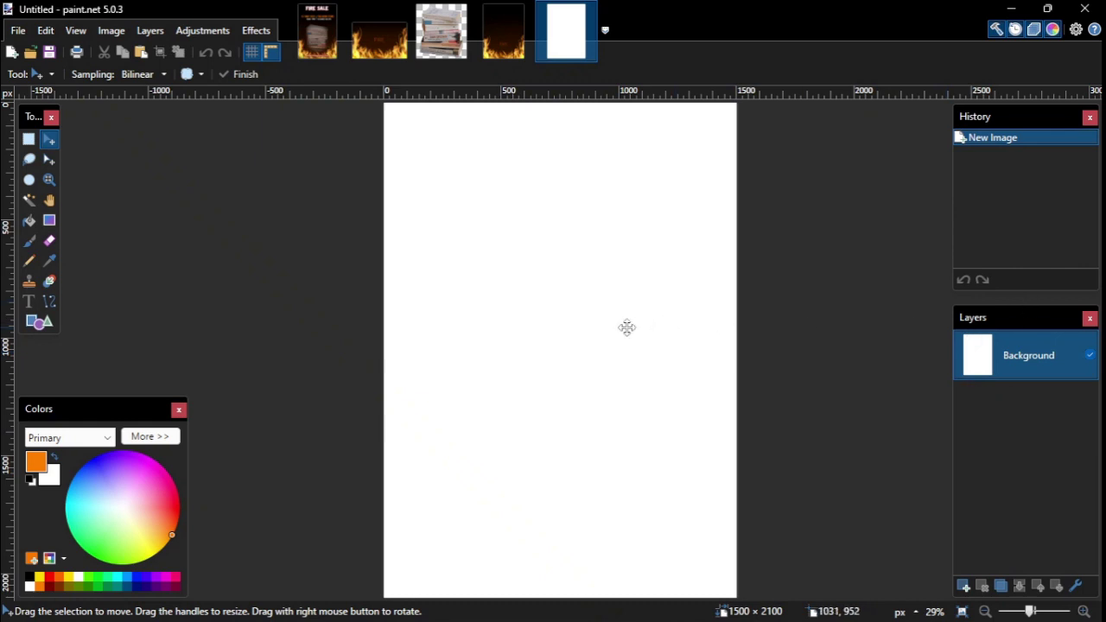
- With Primary selected, pick the black swatch and confirm it reads hex 000000 in the detailed colour values
click(327, 50)
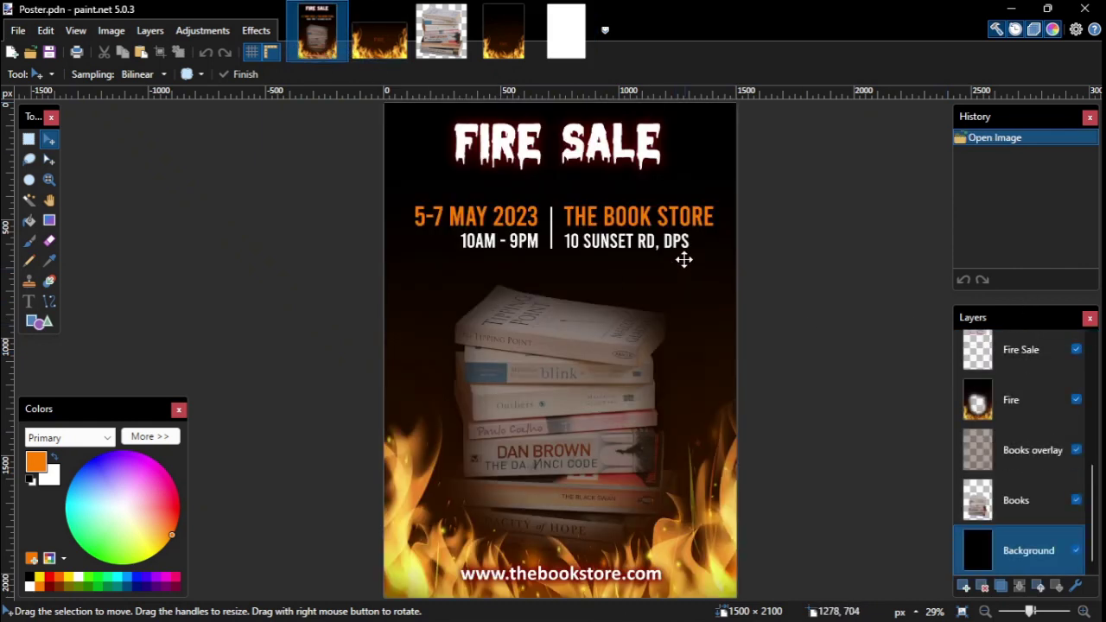
click(561, 52)
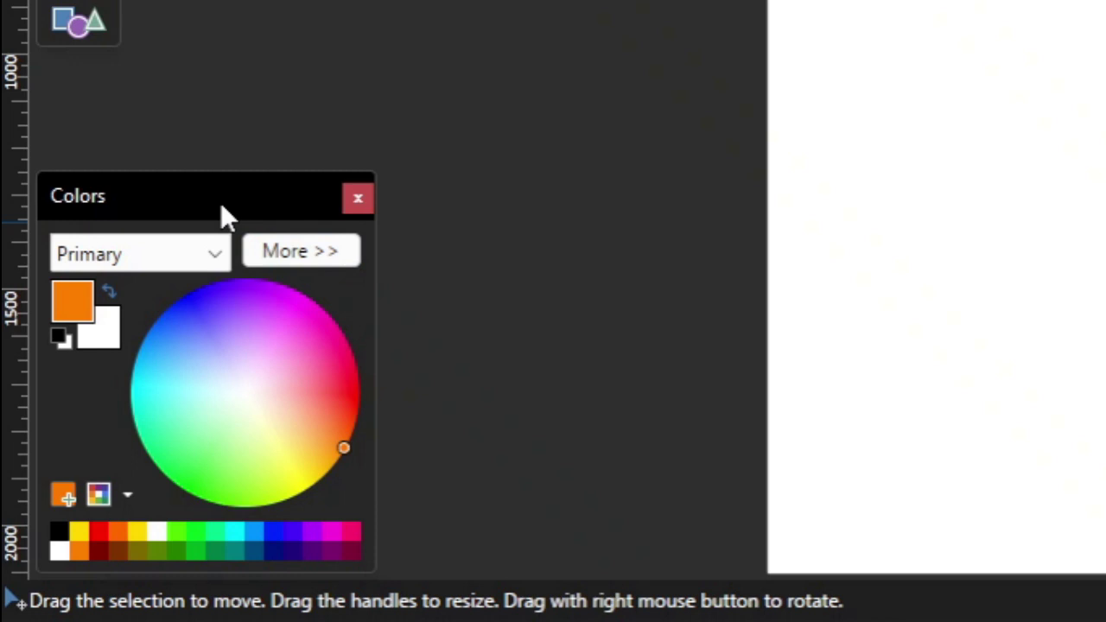
click(209, 251)
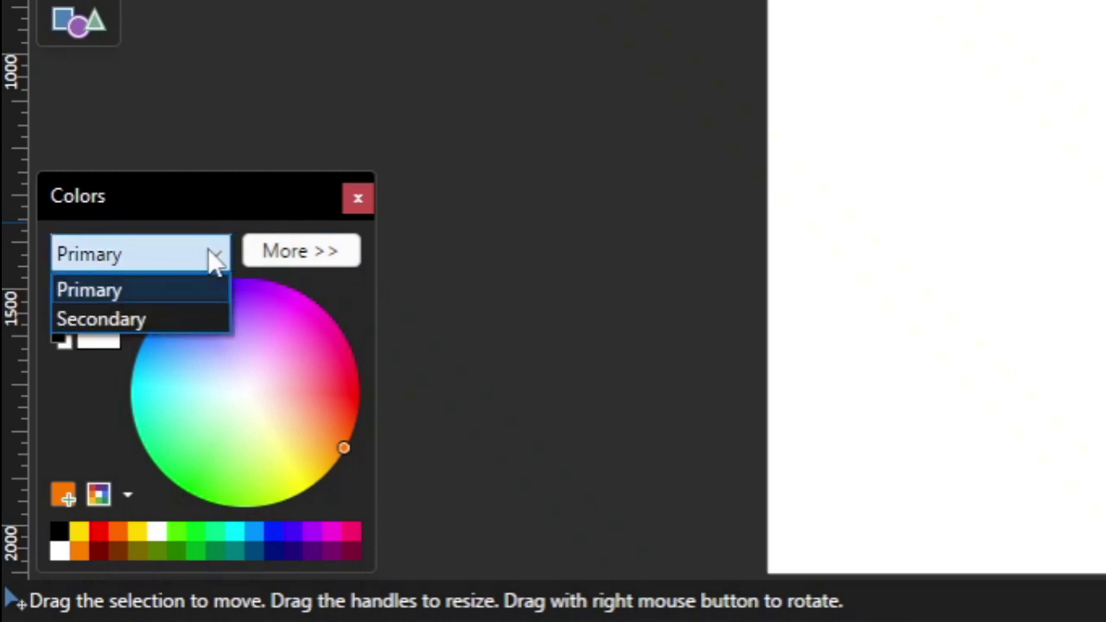
click(209, 250)
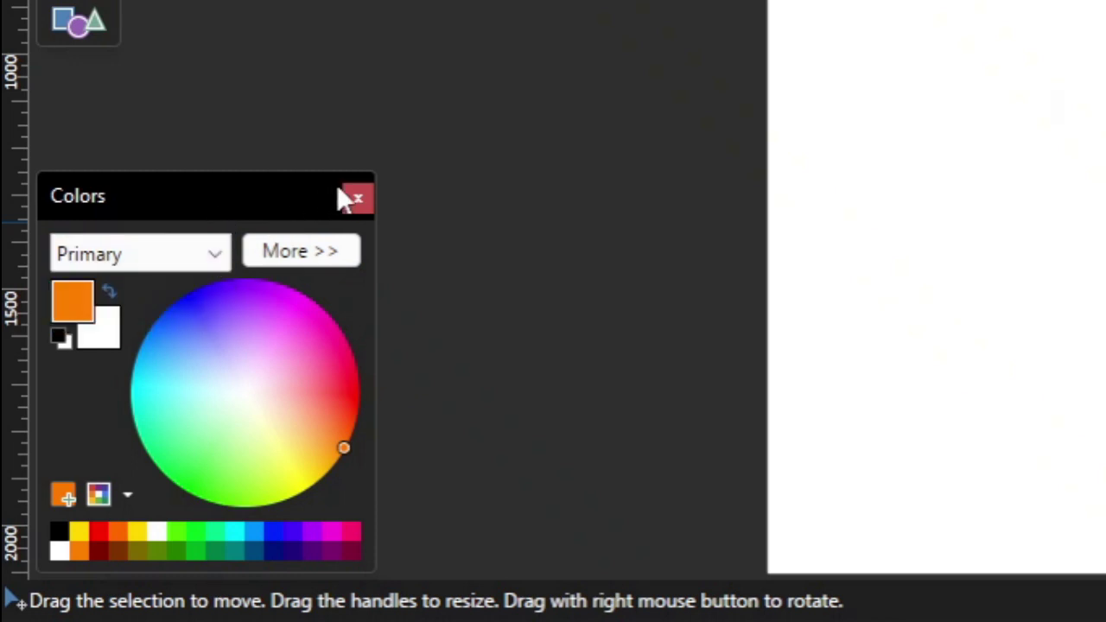
click(356, 201)
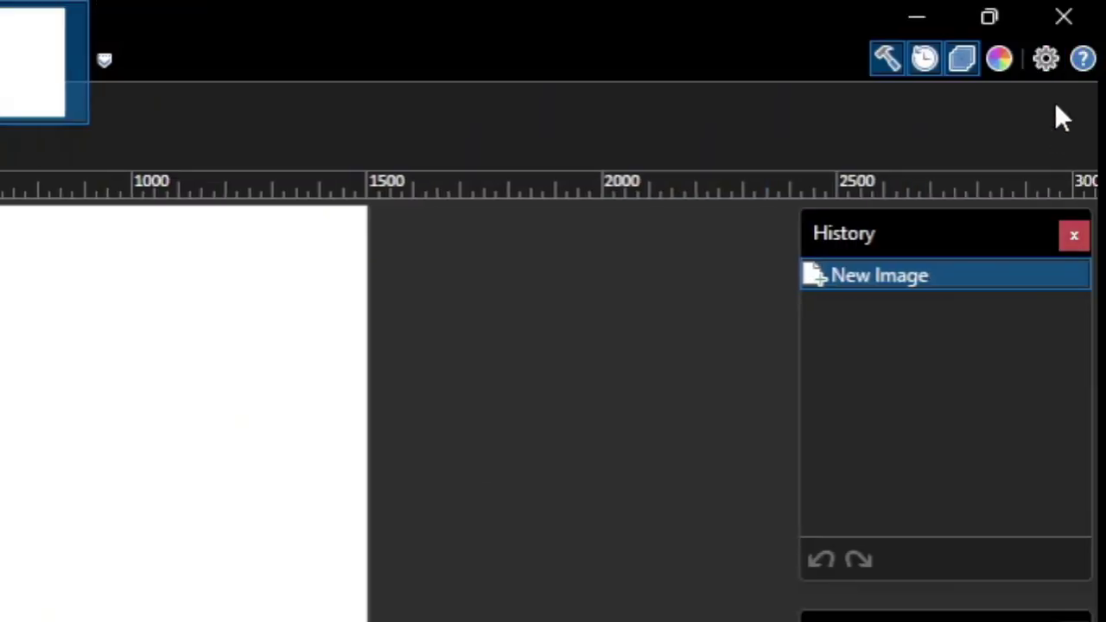
click(999, 58)
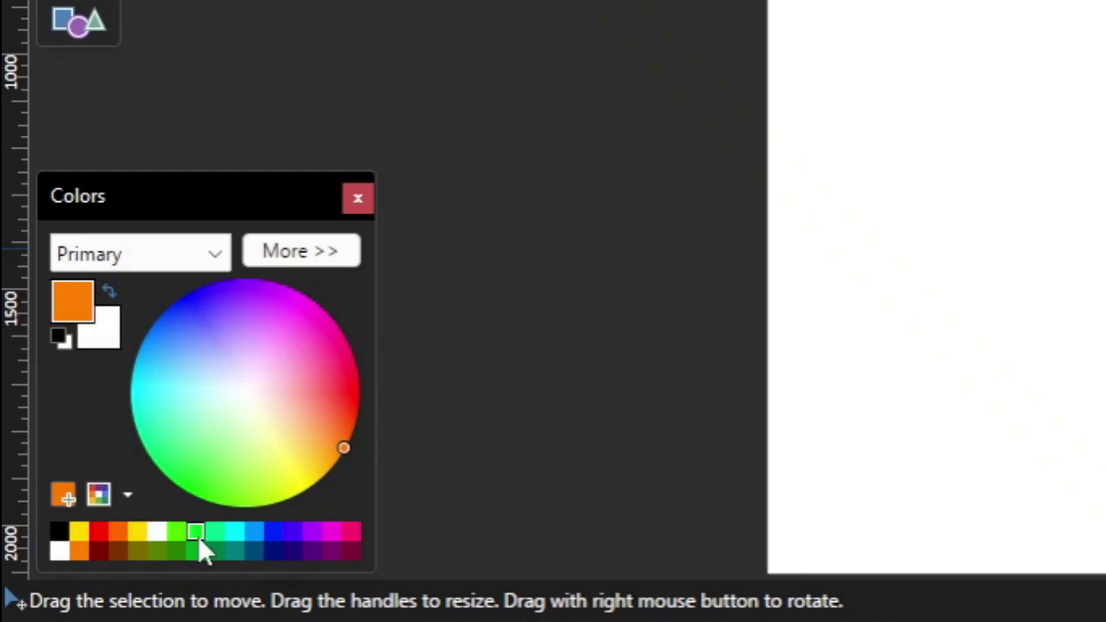
click(60, 532)
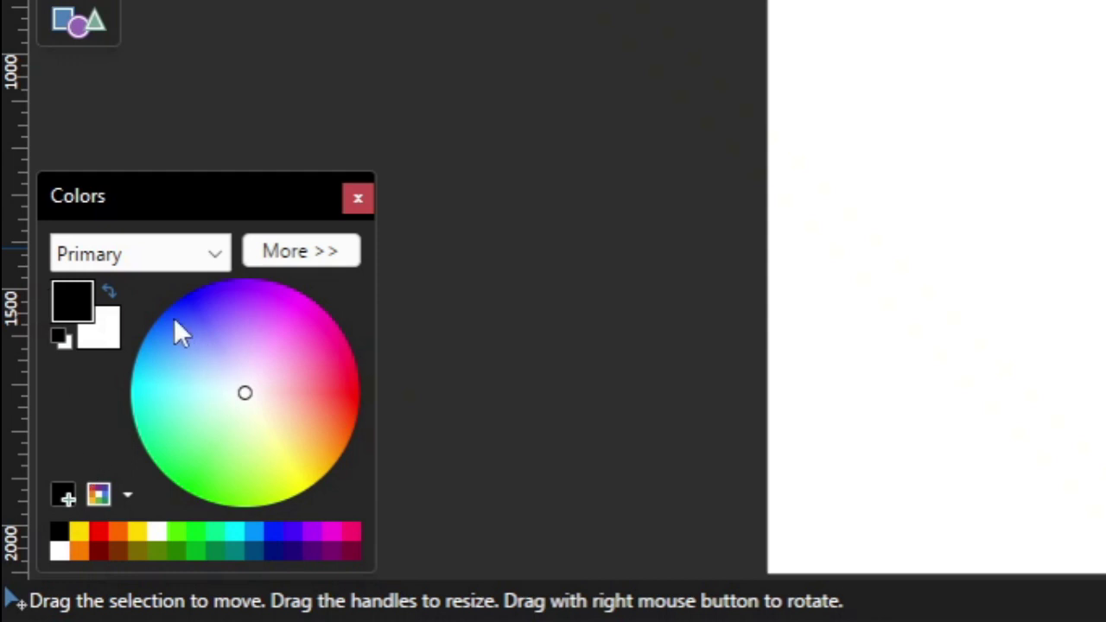
click(317, 258)
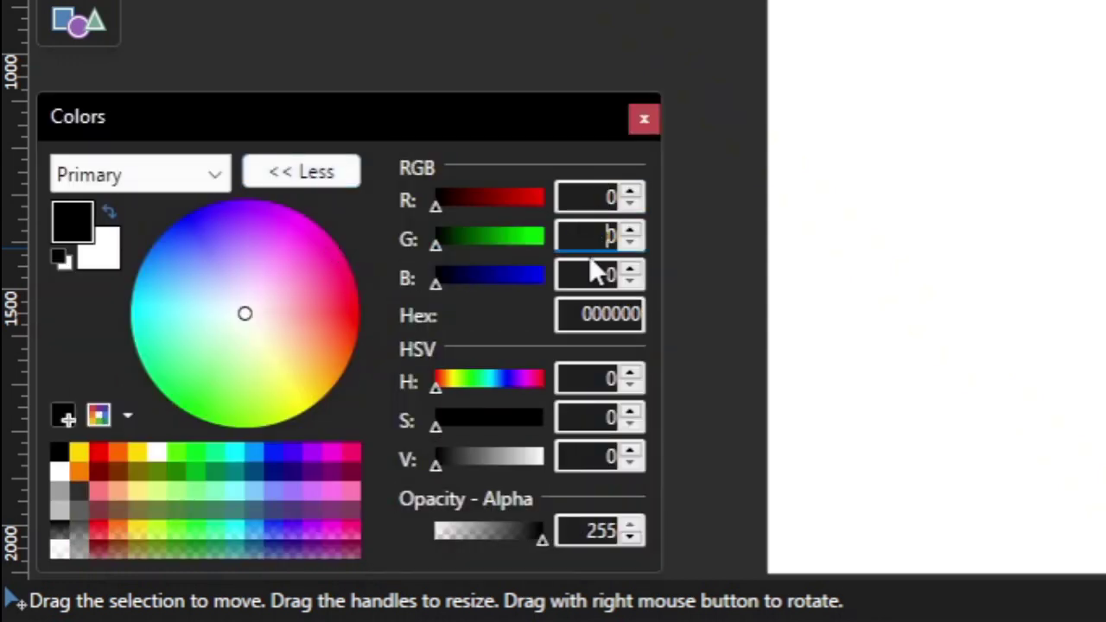
click(337, 180)
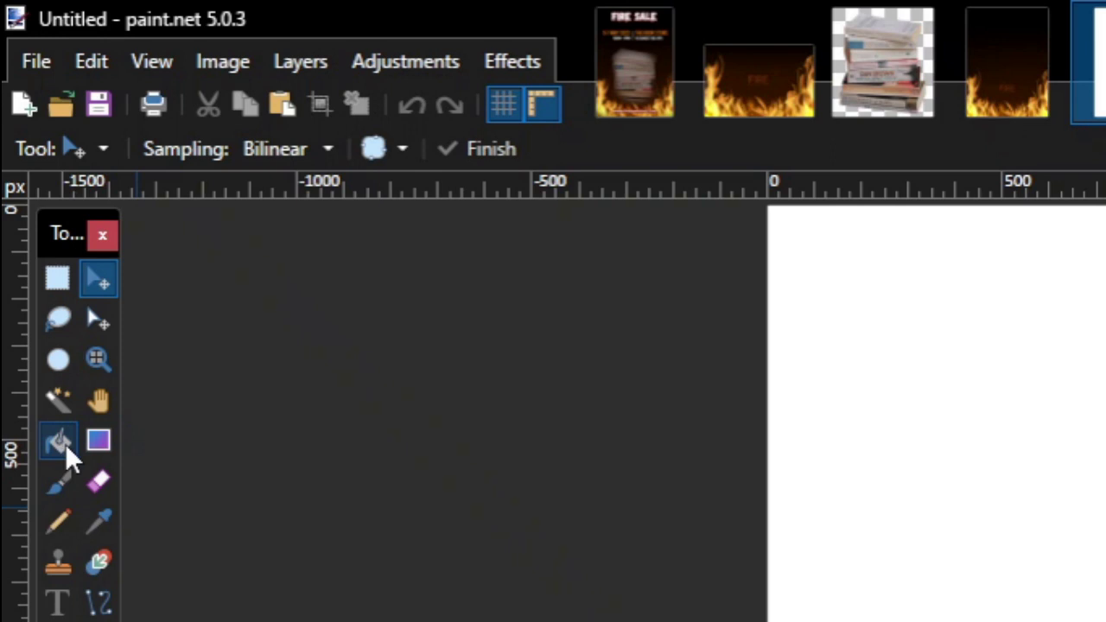
- Paint Bucket the 1500 × 2100 canvas solid black, then glance at 2-Fire.jpg and Background.png
click(65, 443)
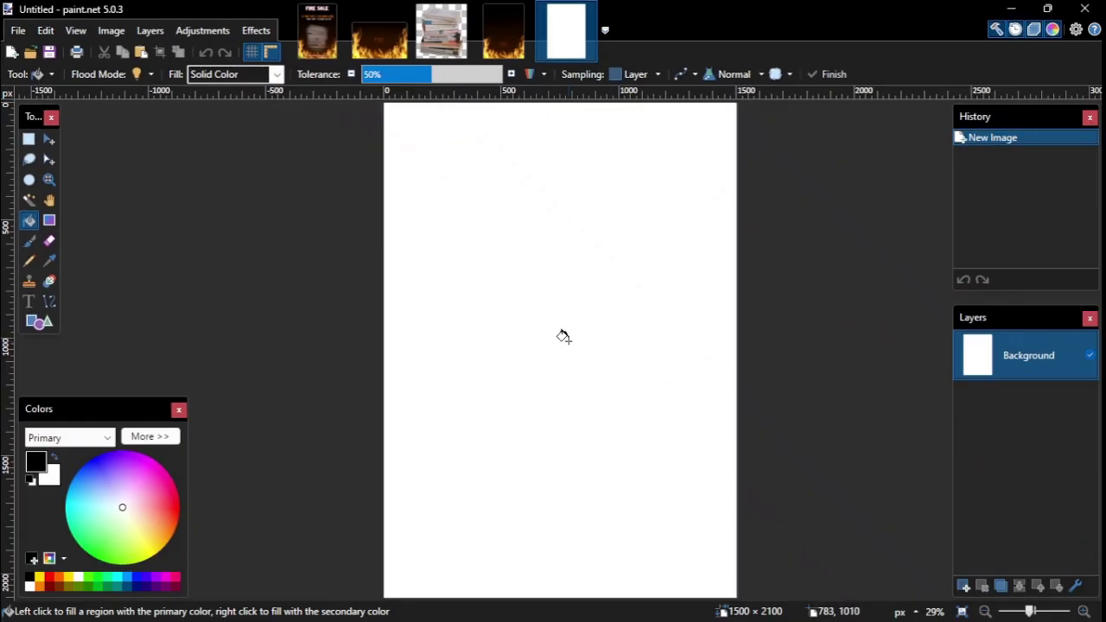
click(562, 336)
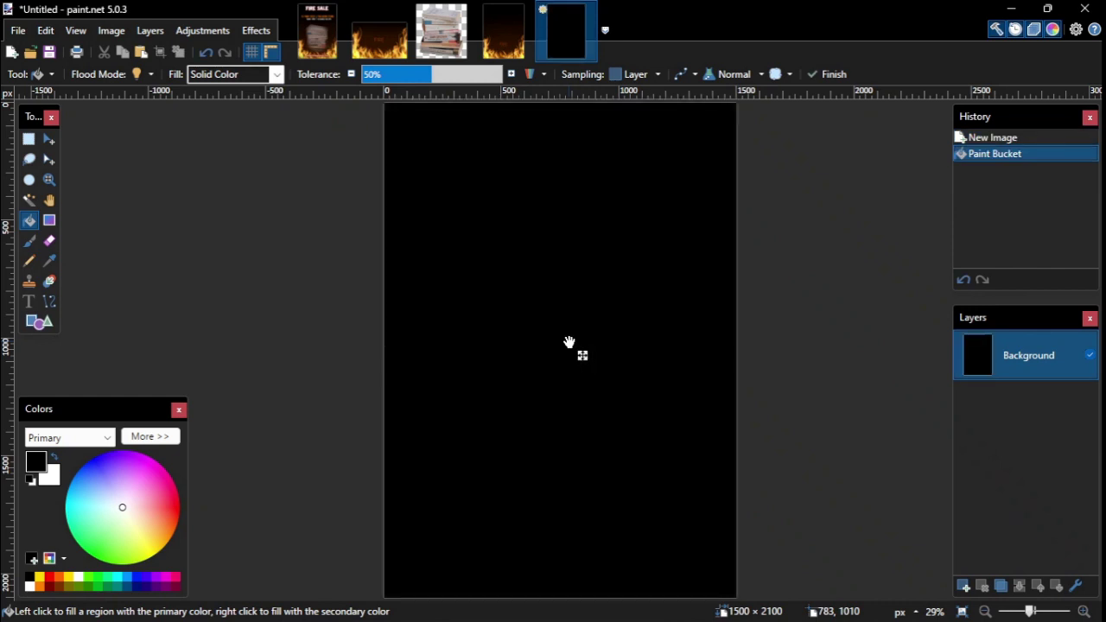
click(380, 35)
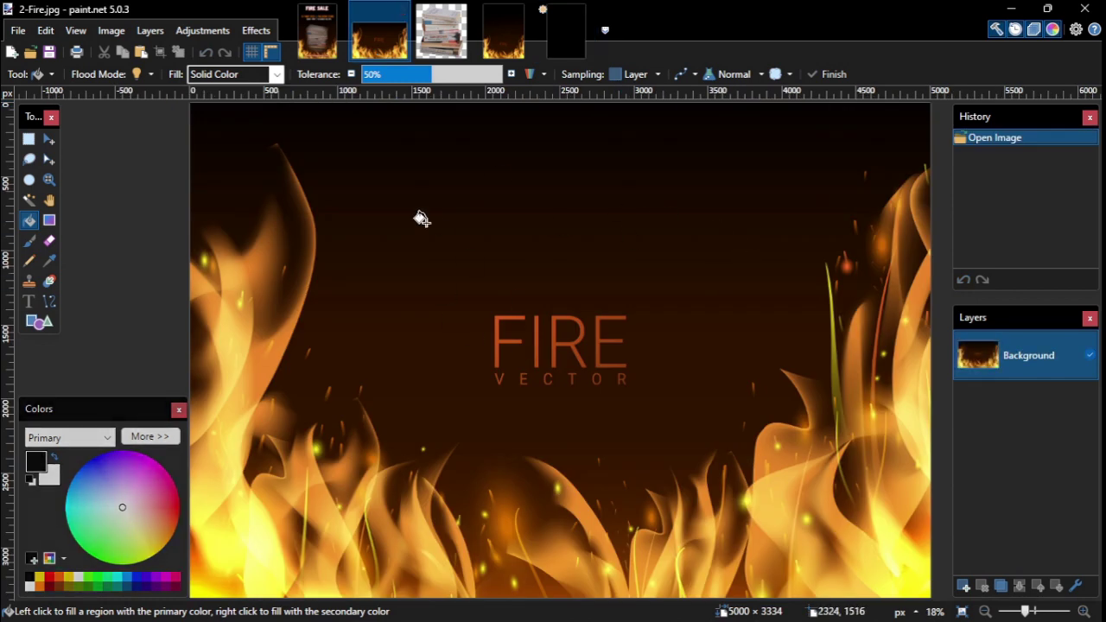
click(504, 33)
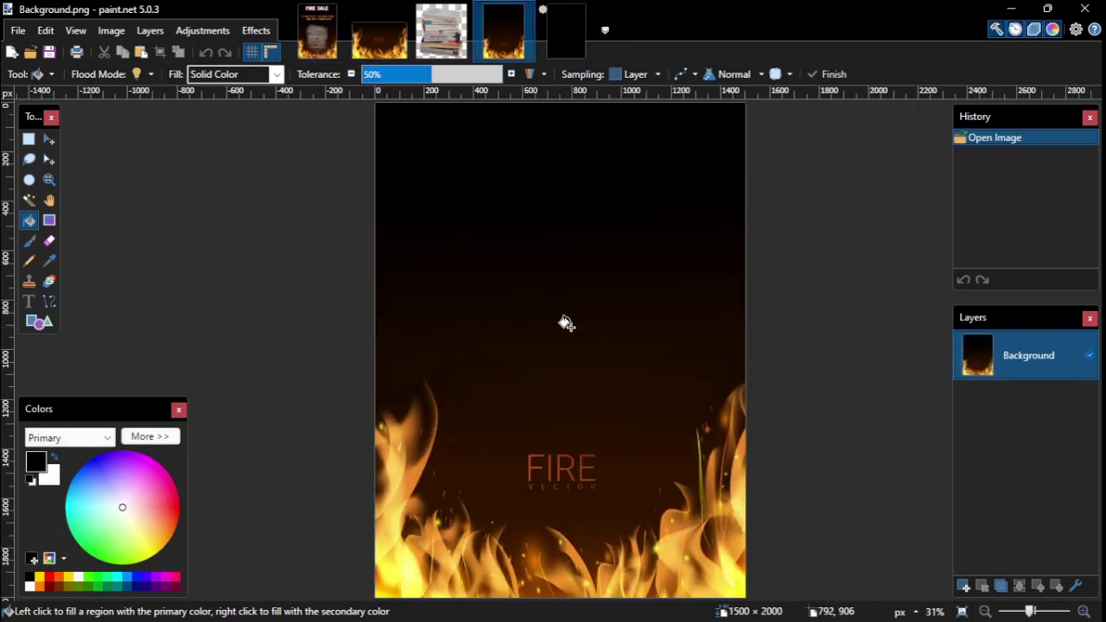
click(568, 33)
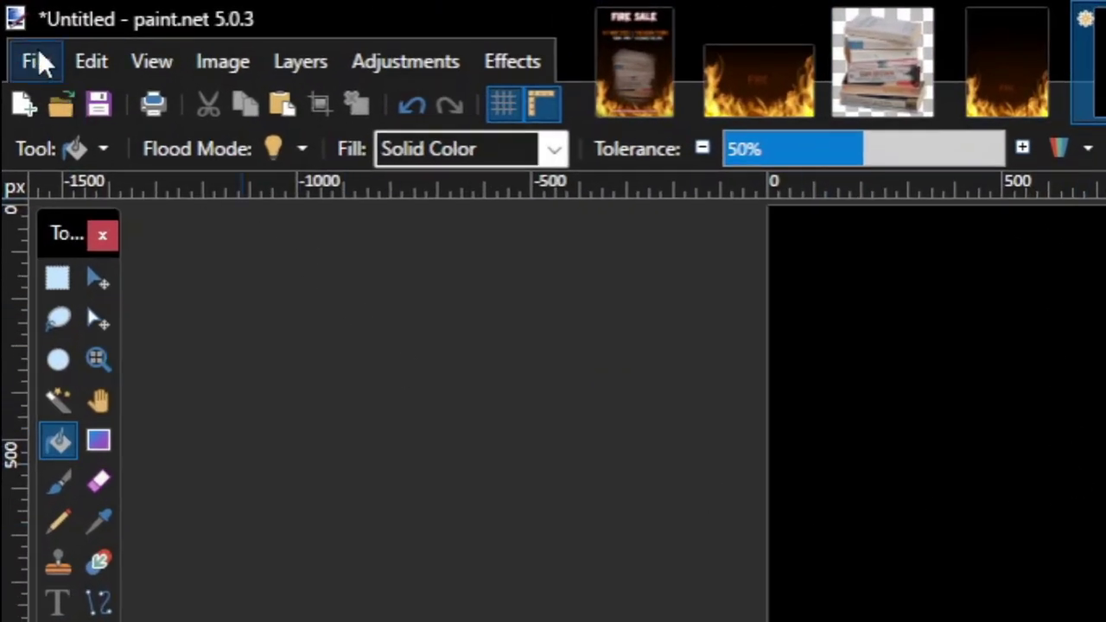
click(28, 36)
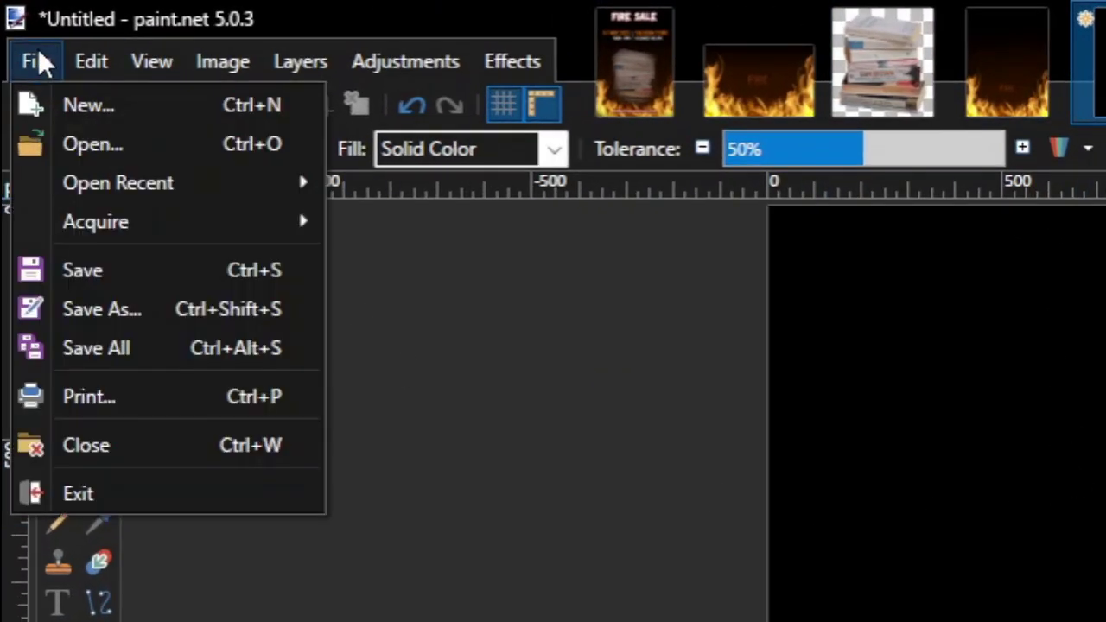
- Open 2-Fire.jpg from disk in its own tab
click(94, 144)
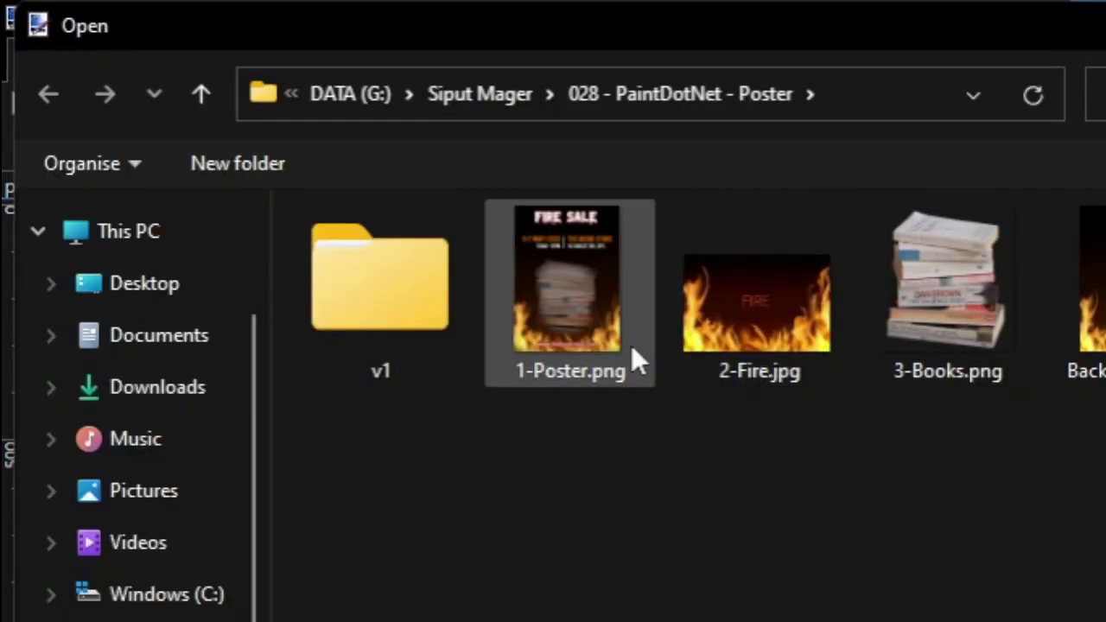
click(741, 316)
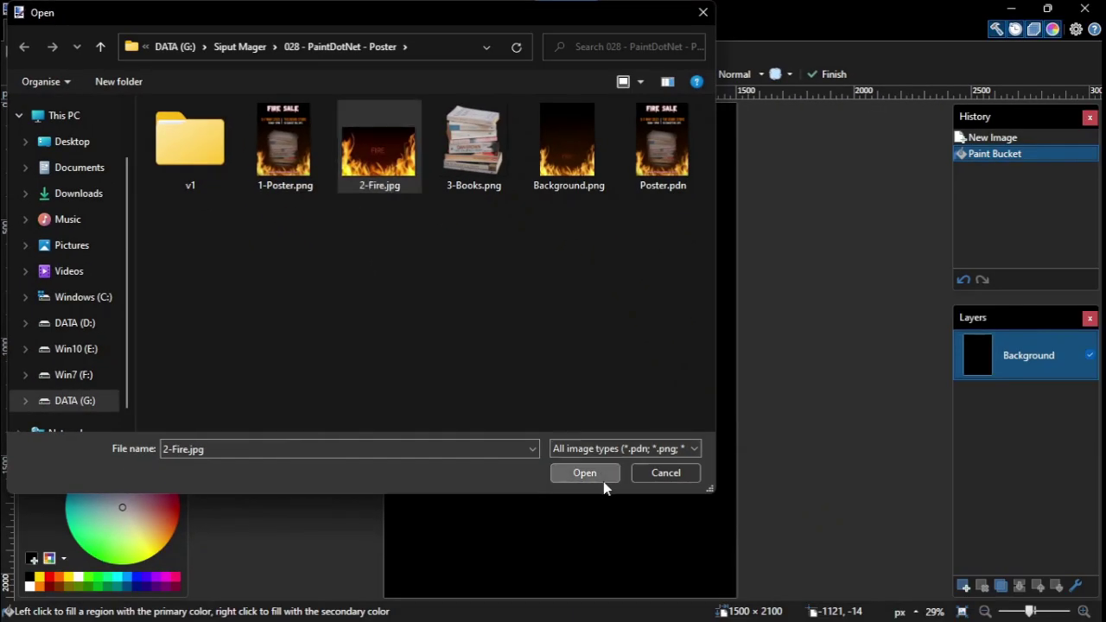
click(604, 480)
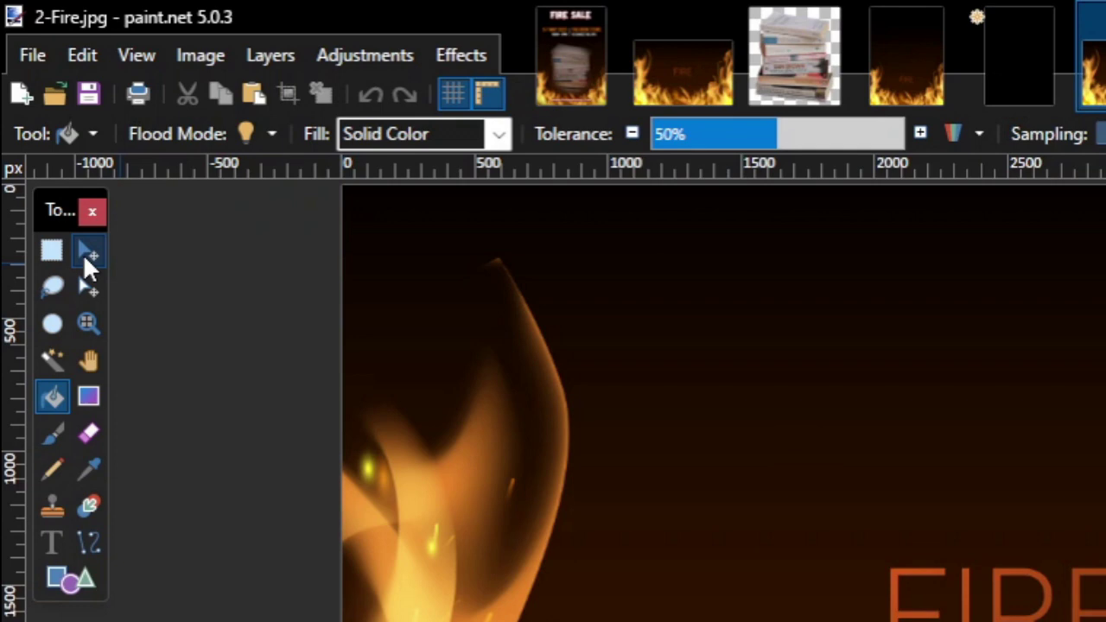
- Select the entire 2-Fire.jpg image and copy it, returning to the black image
click(49, 140)
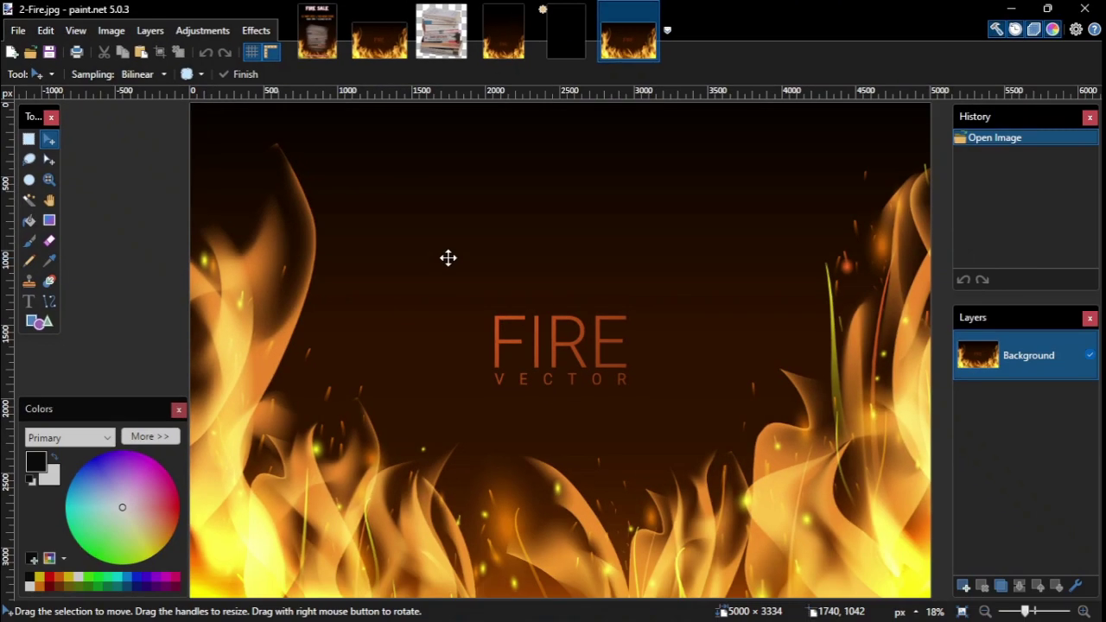
key(ctrl+a)
click(902, 519)
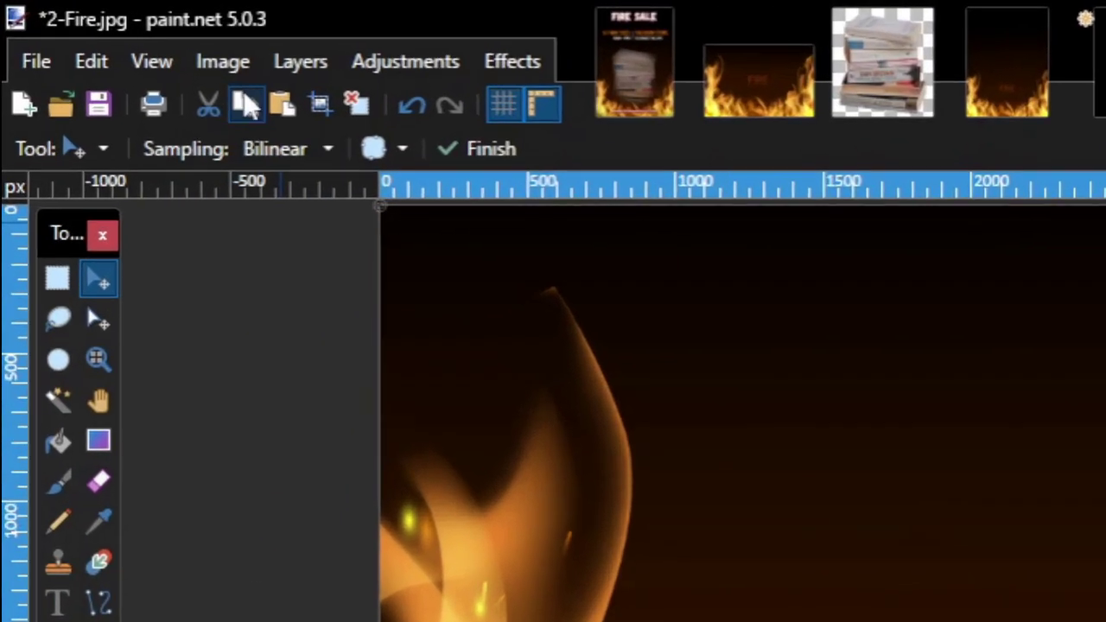
click(244, 95)
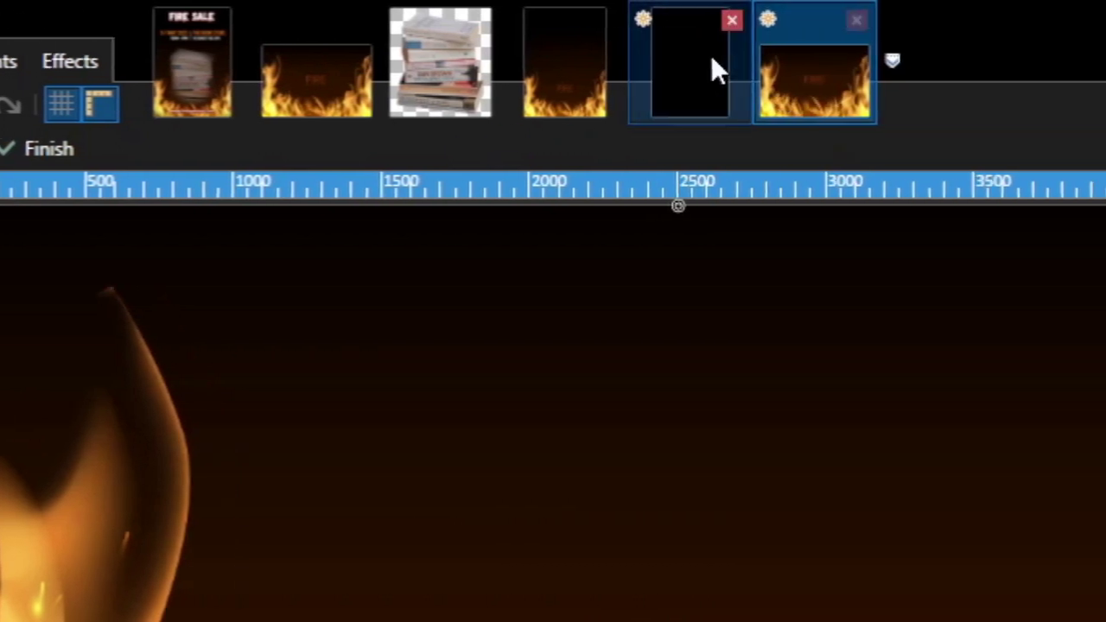
click(587, 63)
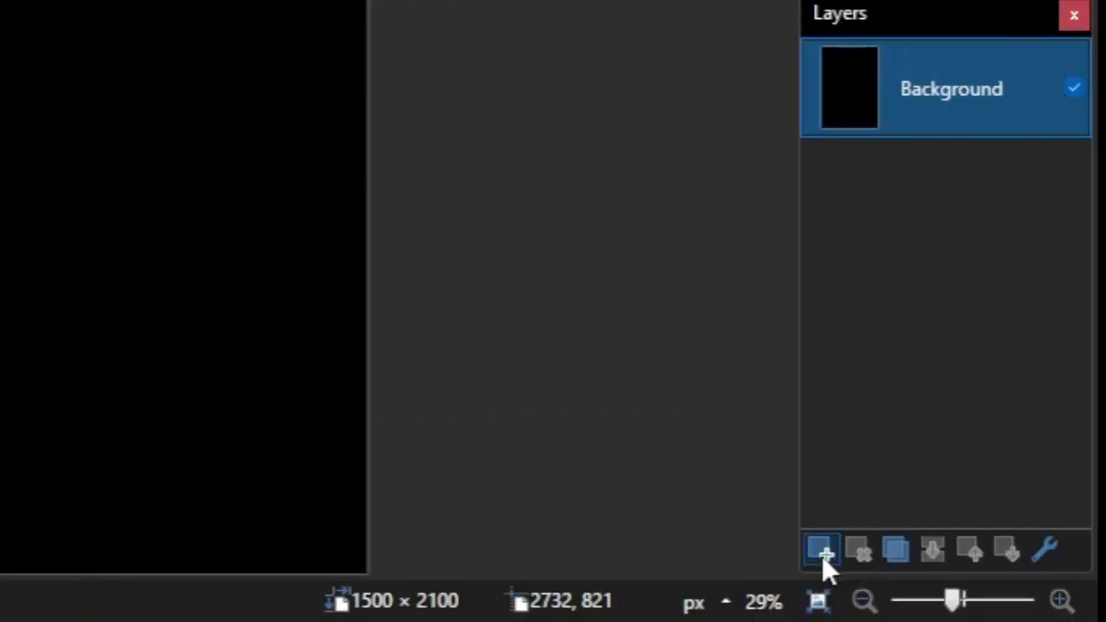
- Add Layer 2 above the black Background and rename it 'Fire' in Layer Properties
click(821, 552)
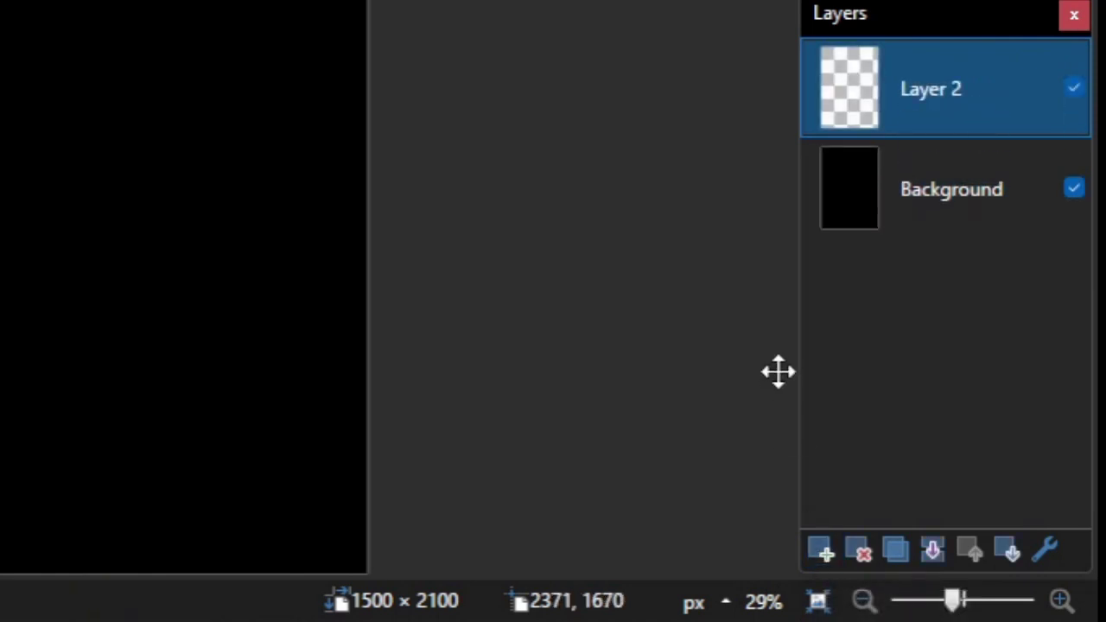
double_click(933, 87)
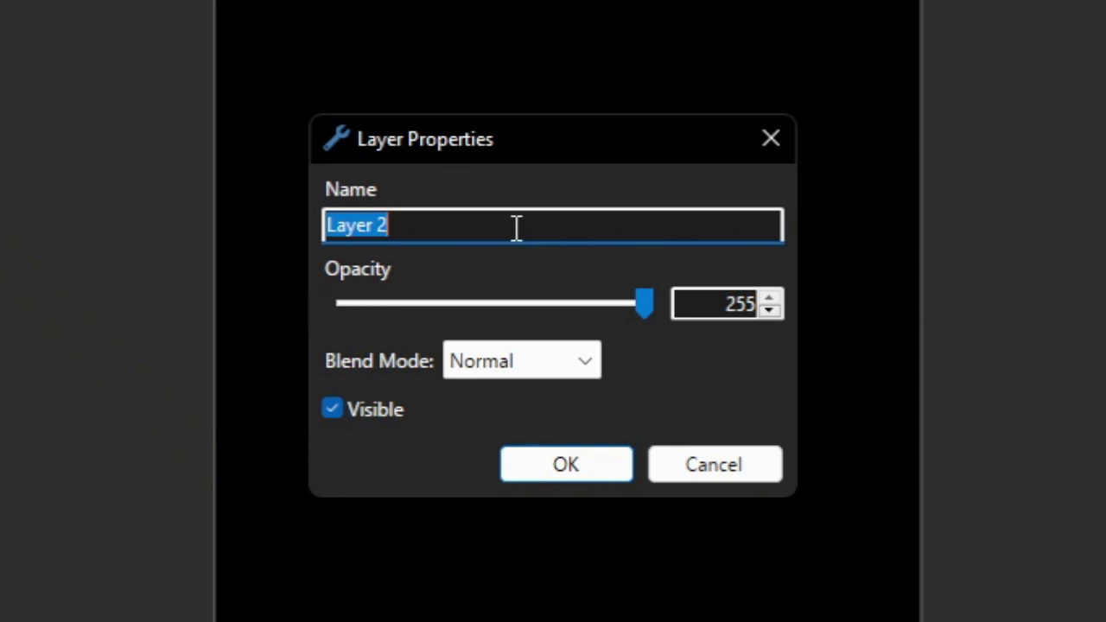
text(Fire)
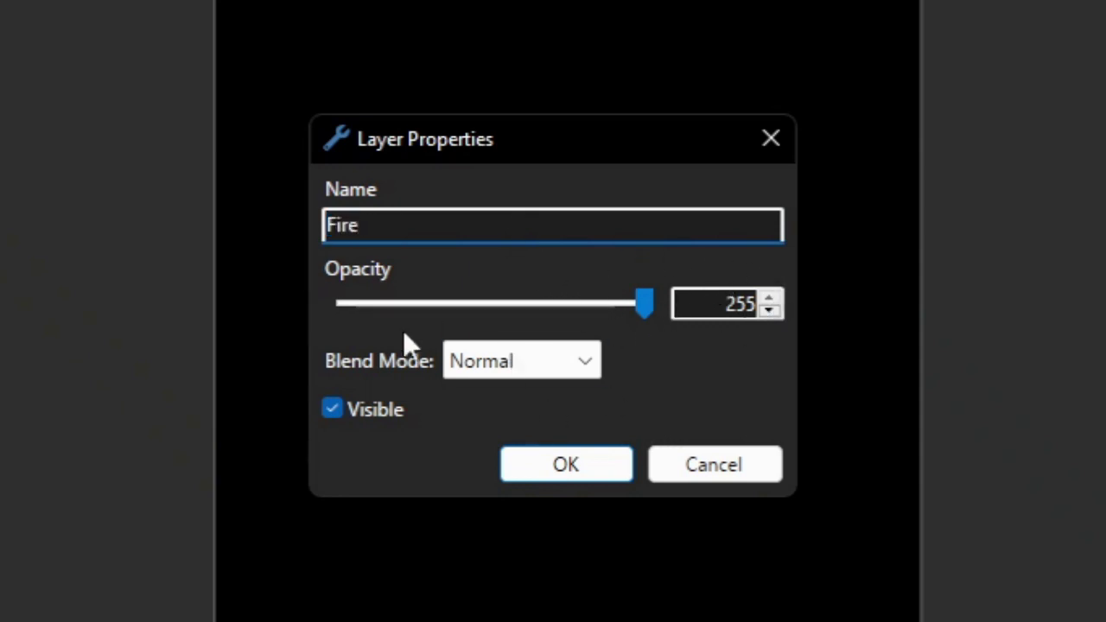
click(558, 472)
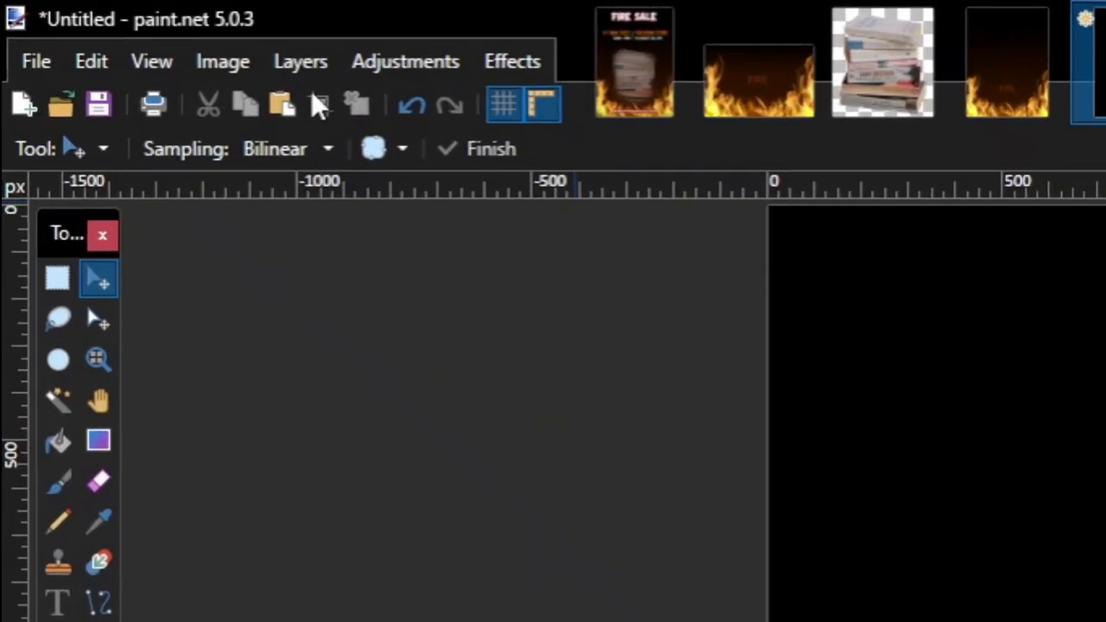
- Paste the copied fire photo choosing Keep canvas size, then zoom out to see its full 5000 × 3334 extent
click(282, 104)
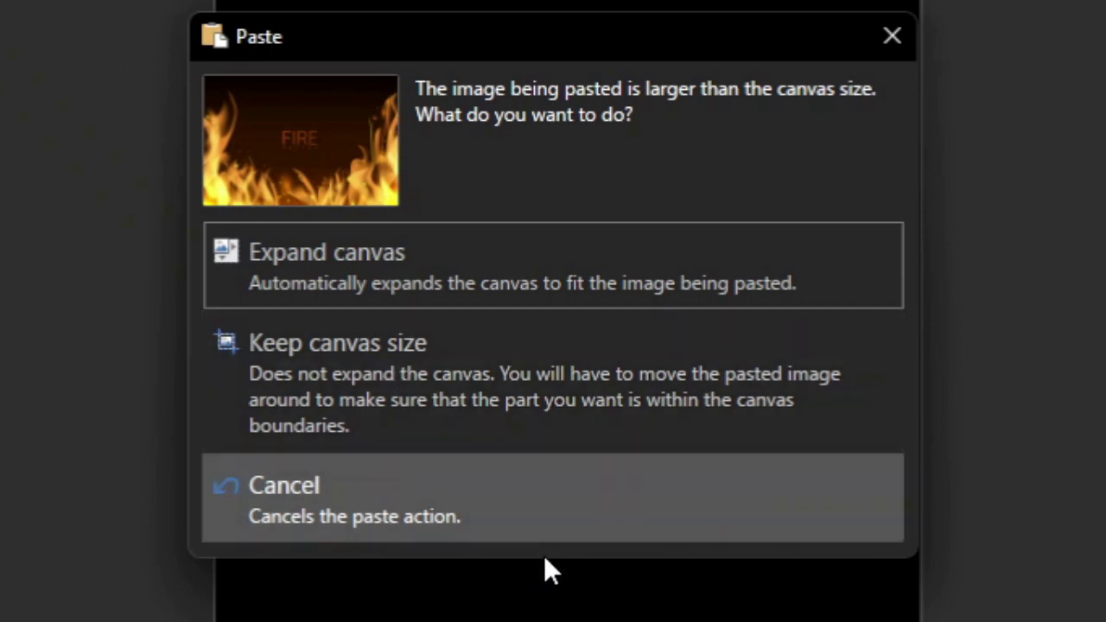
click(521, 405)
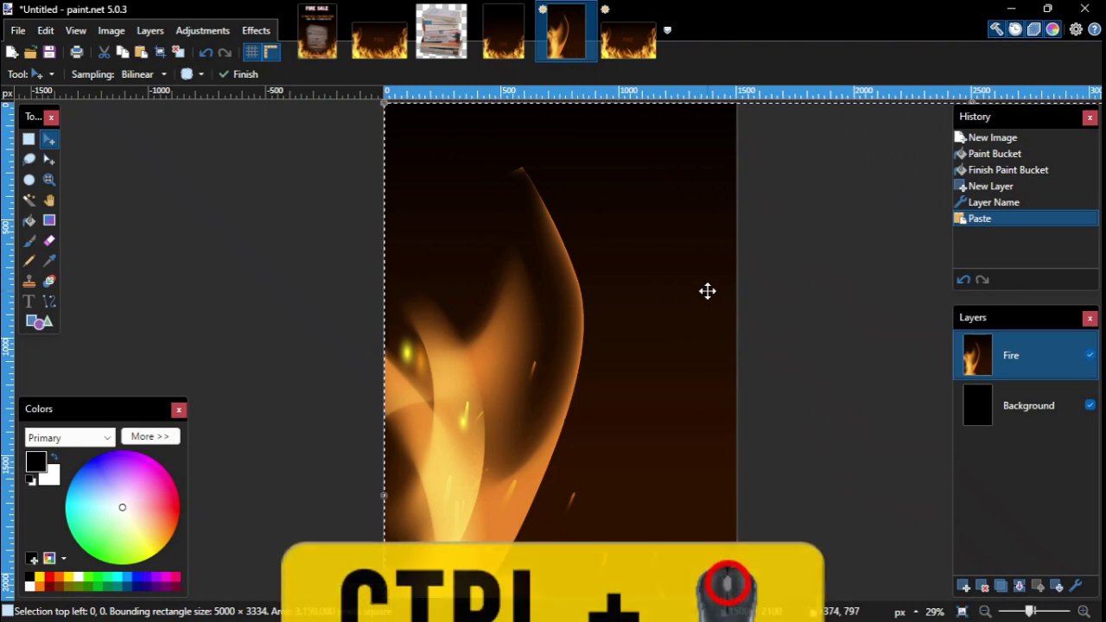
ctrl+scroll(707, 291, down, 5)
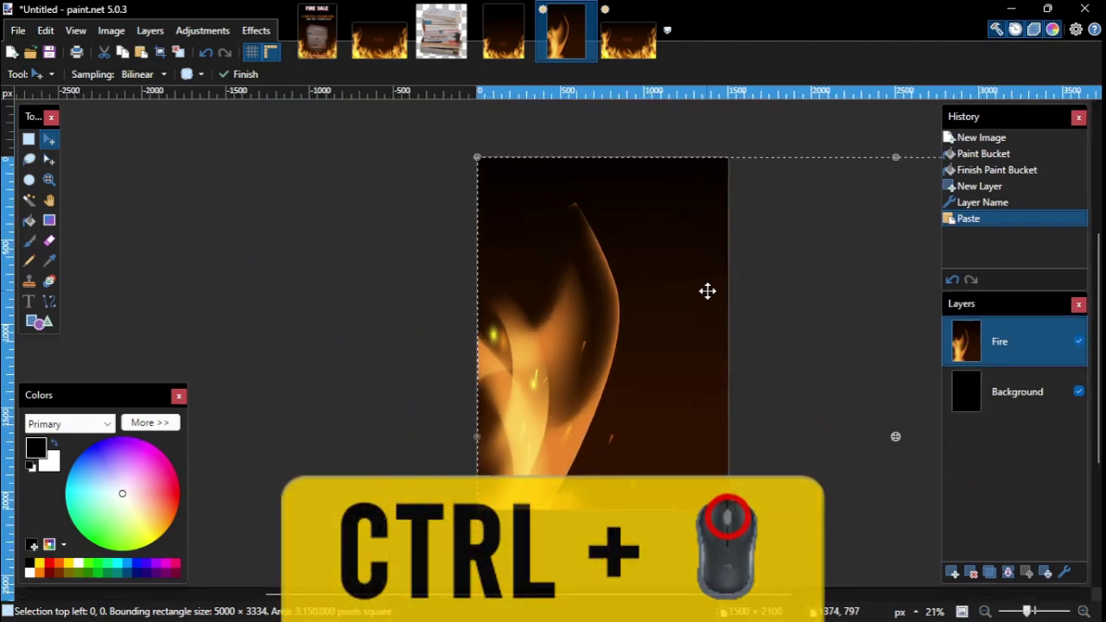
ctrl+scroll(707, 291, up, 2)
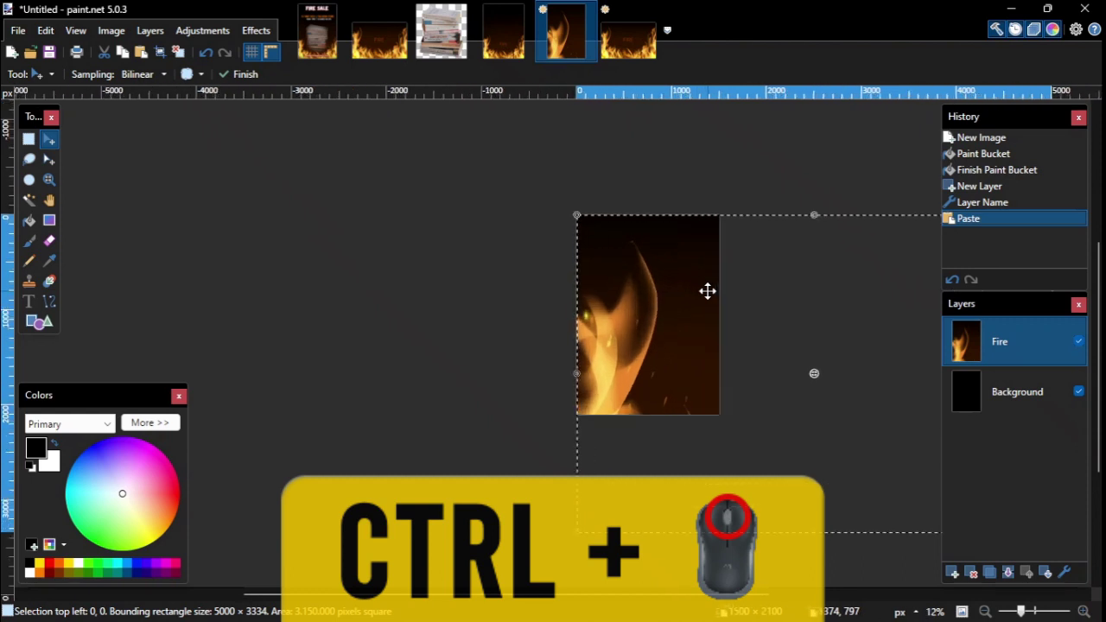
ctrl+scroll(707, 291, up, 2)
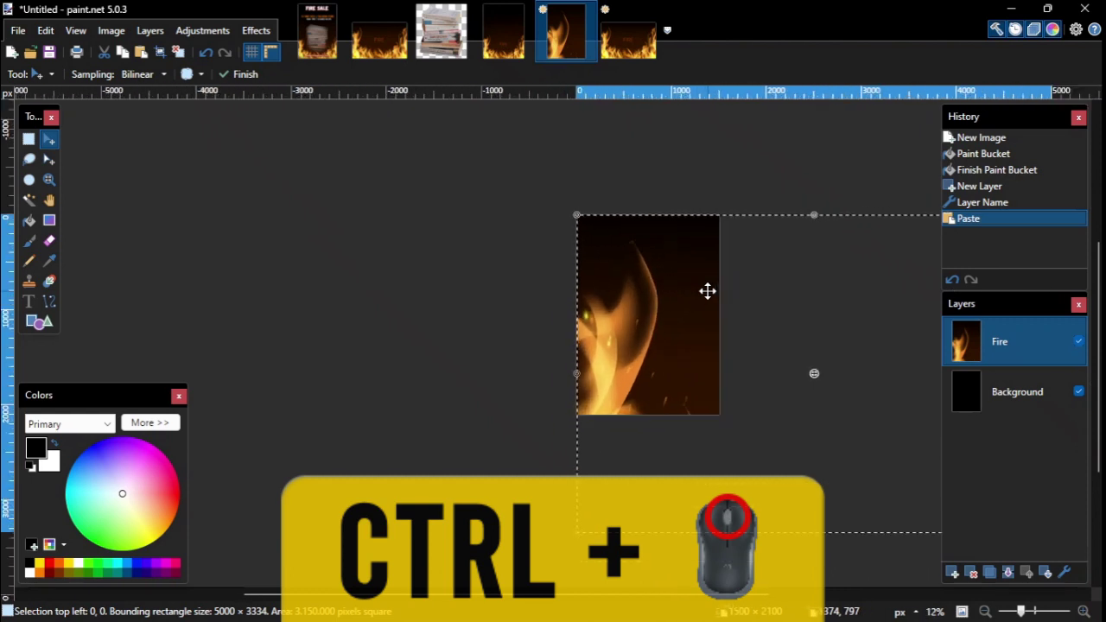
ctrl+scroll(707, 292, up, 1)
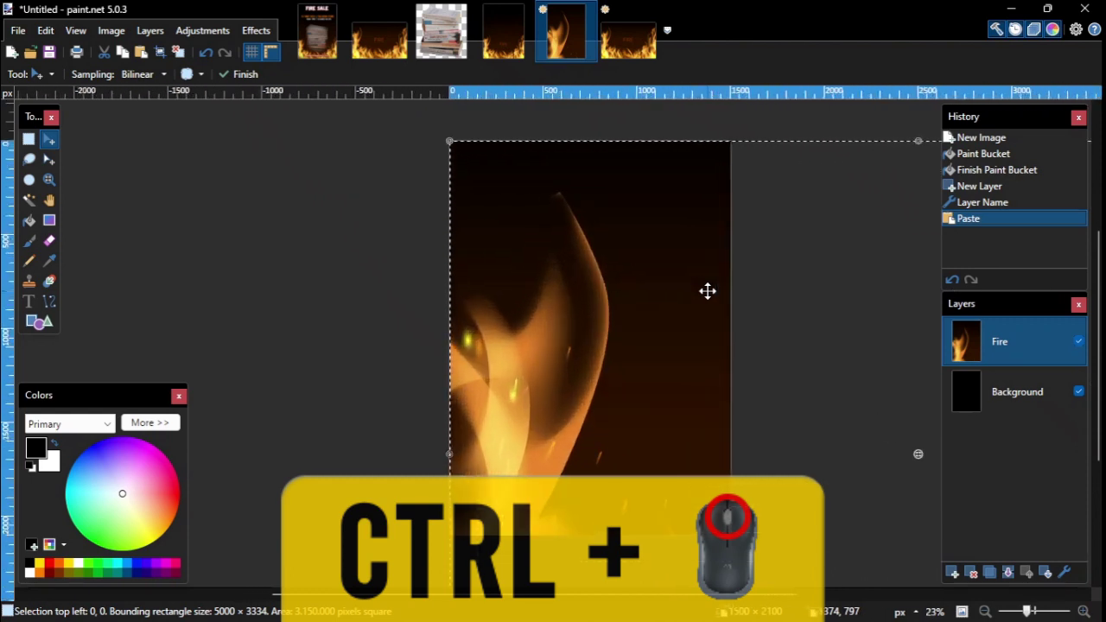
ctrl+scroll(706, 291, down, 3)
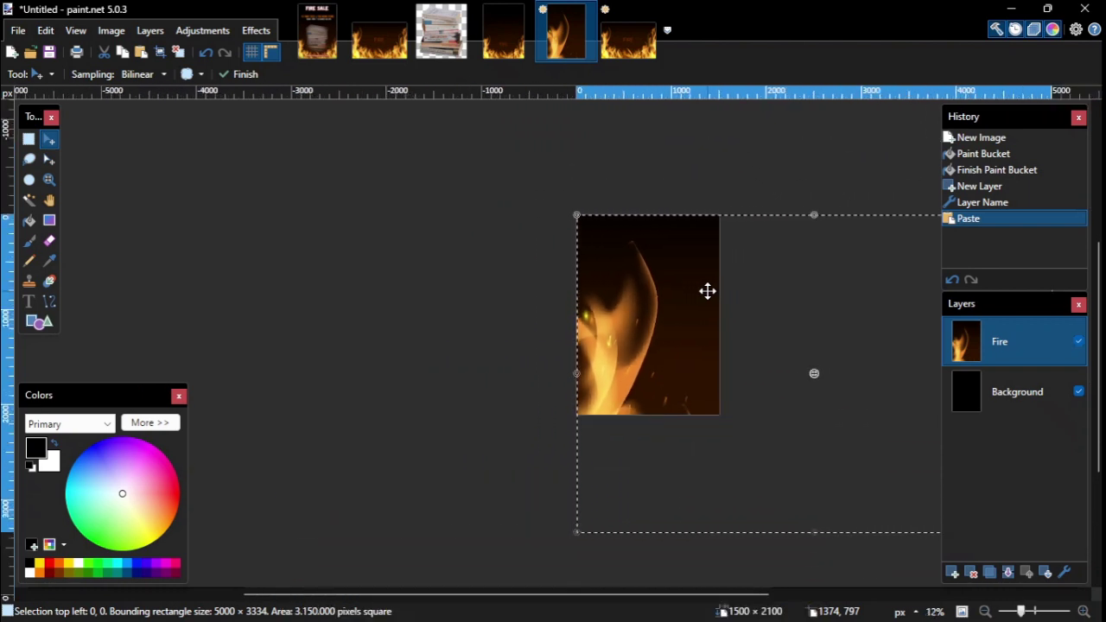
shift+scroll(706, 291, down, 5)
shift+scroll(706, 291, up, 4)
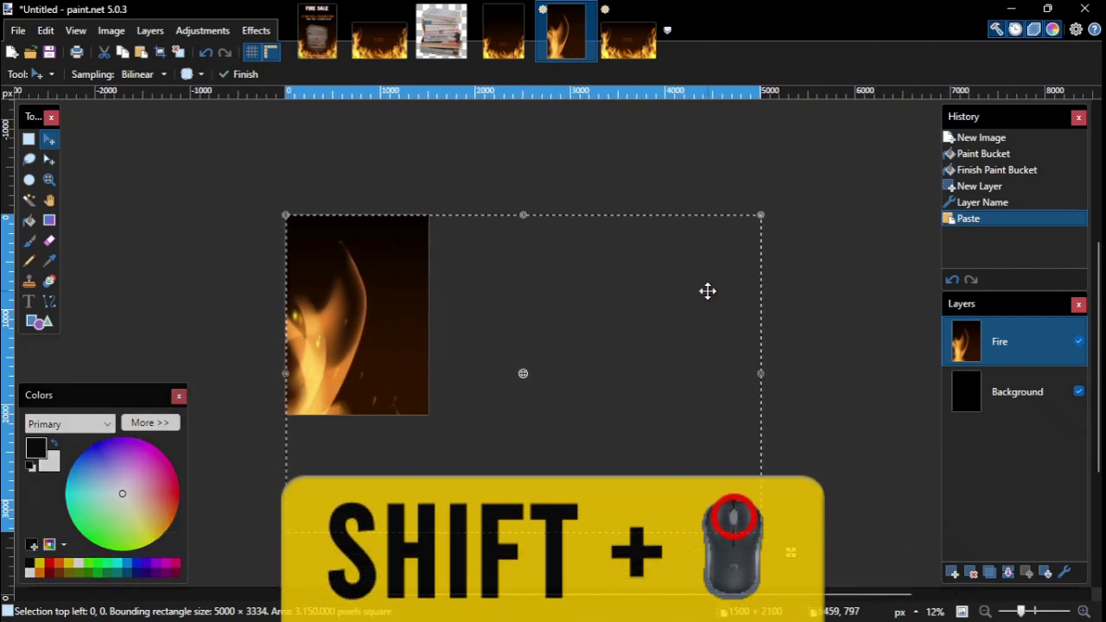
shift+scroll(706, 291, down, 3)
scroll(706, 291, left, 2)
scroll(707, 291, right, 1)
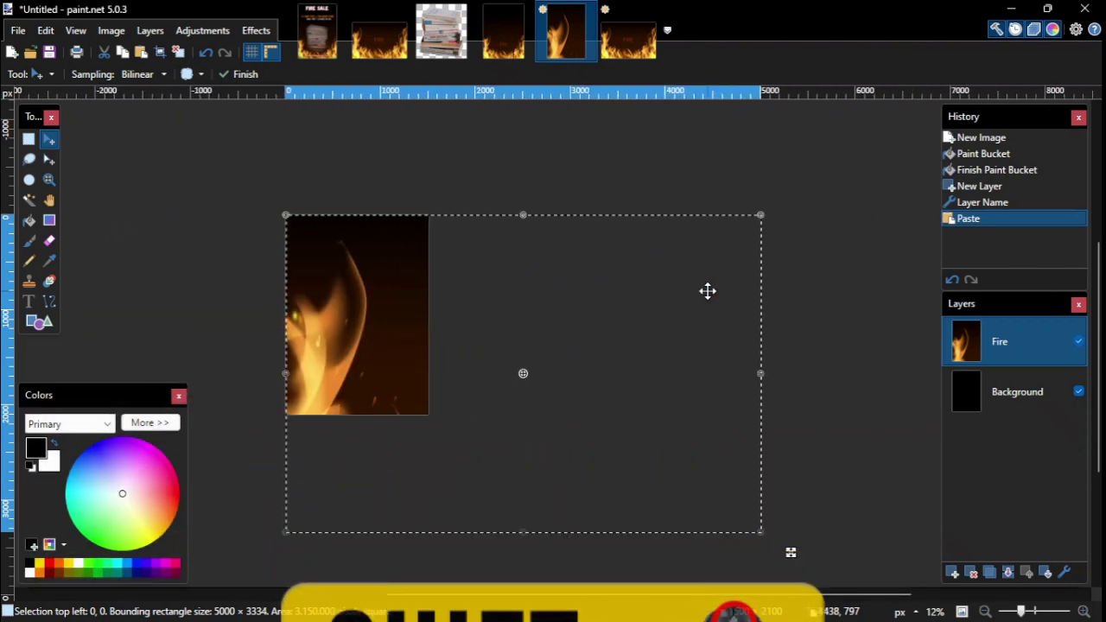
scroll(610, 363, down, 3)
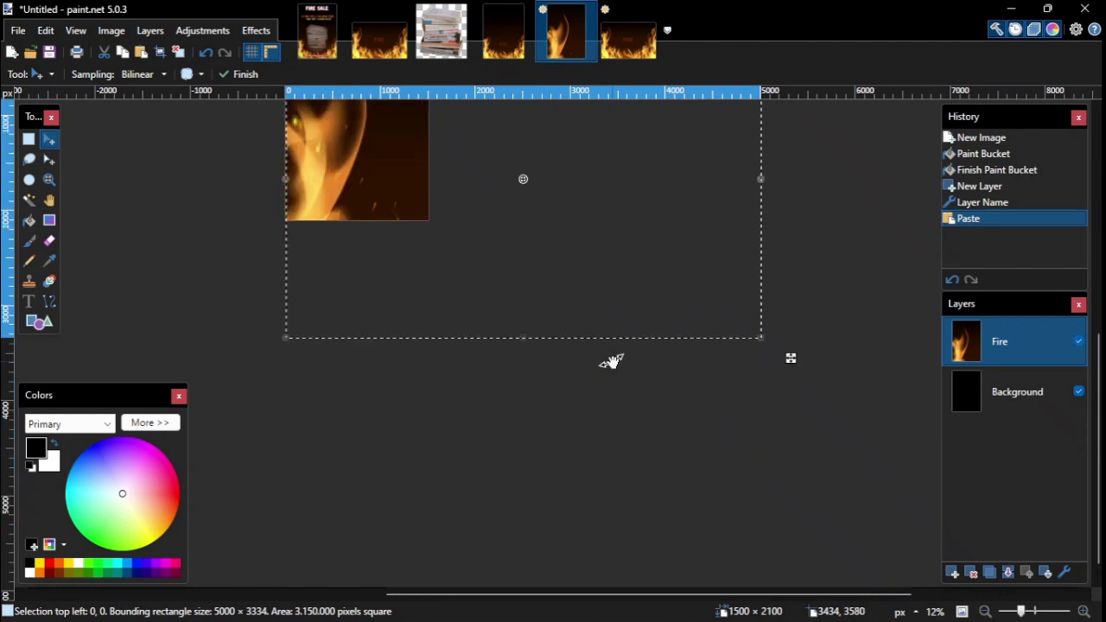
scroll(610, 363, up, 3)
- Scale the pasted flames down to about 1516 × 1011 pixels, roughly the canvas width
scroll(611, 361, down, 3)
scroll(611, 361, up, 3)
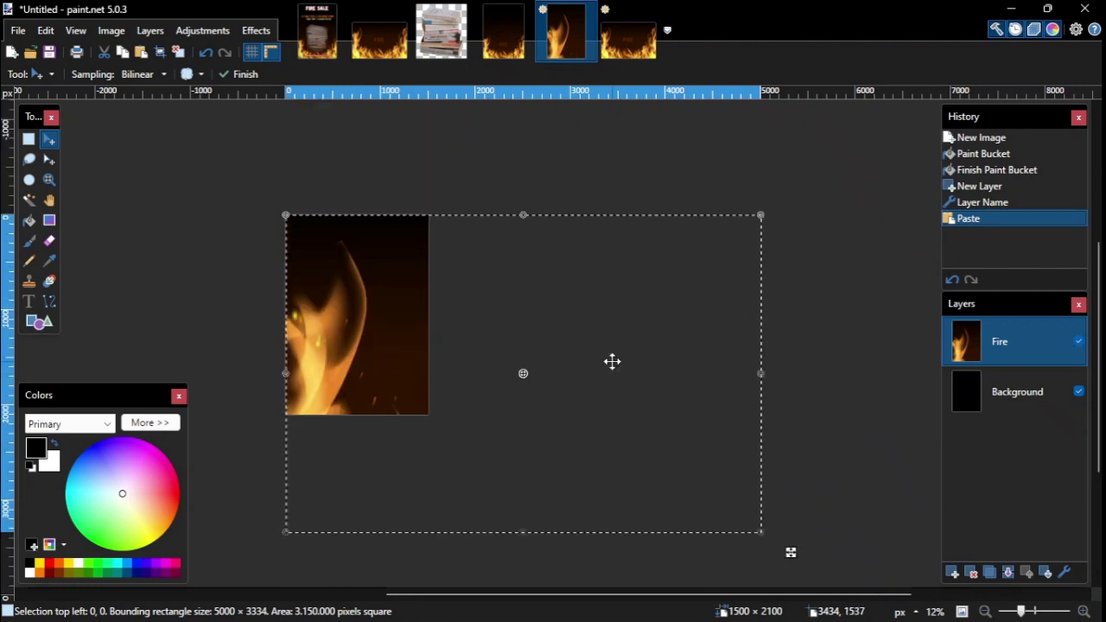
scroll(611, 361, down, 3)
scroll(611, 361, up, 3)
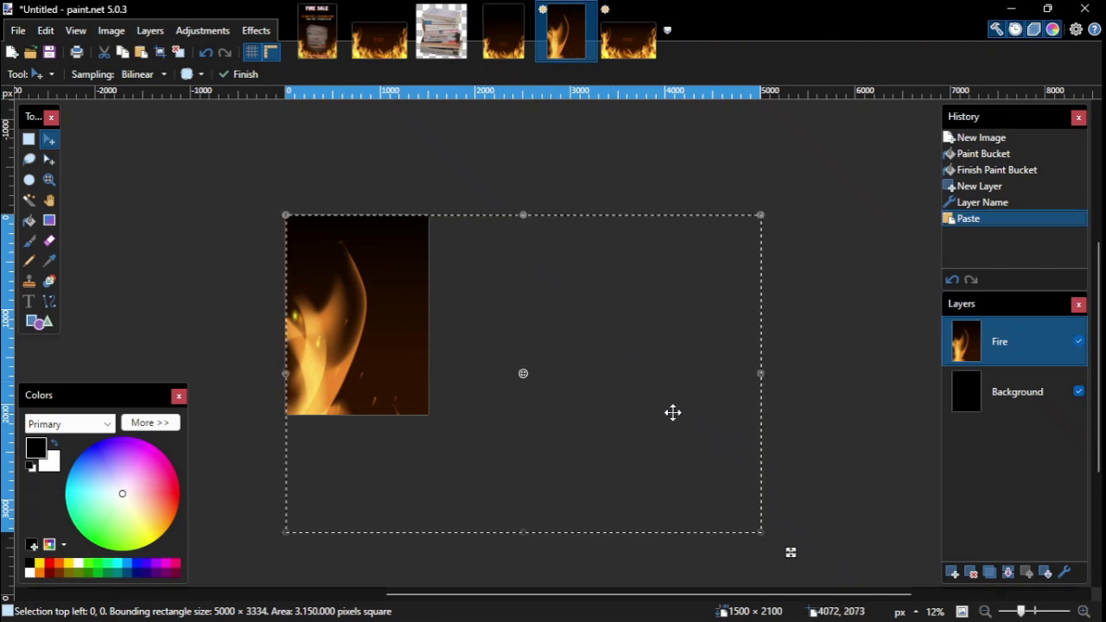
drag(760, 530, 473, 315)
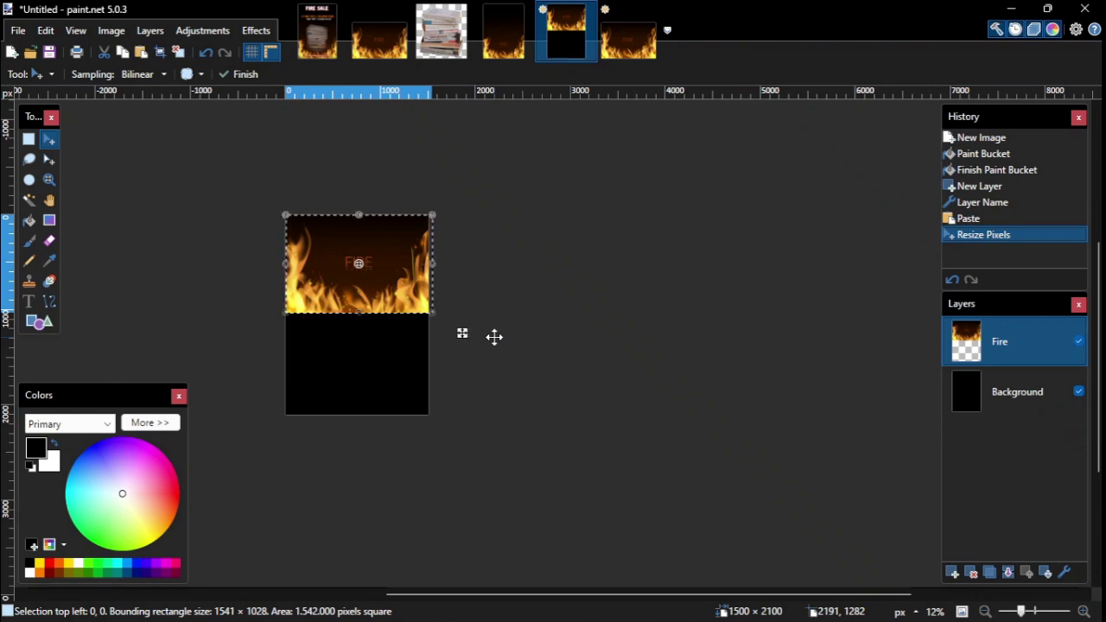
key(ctrl+z)
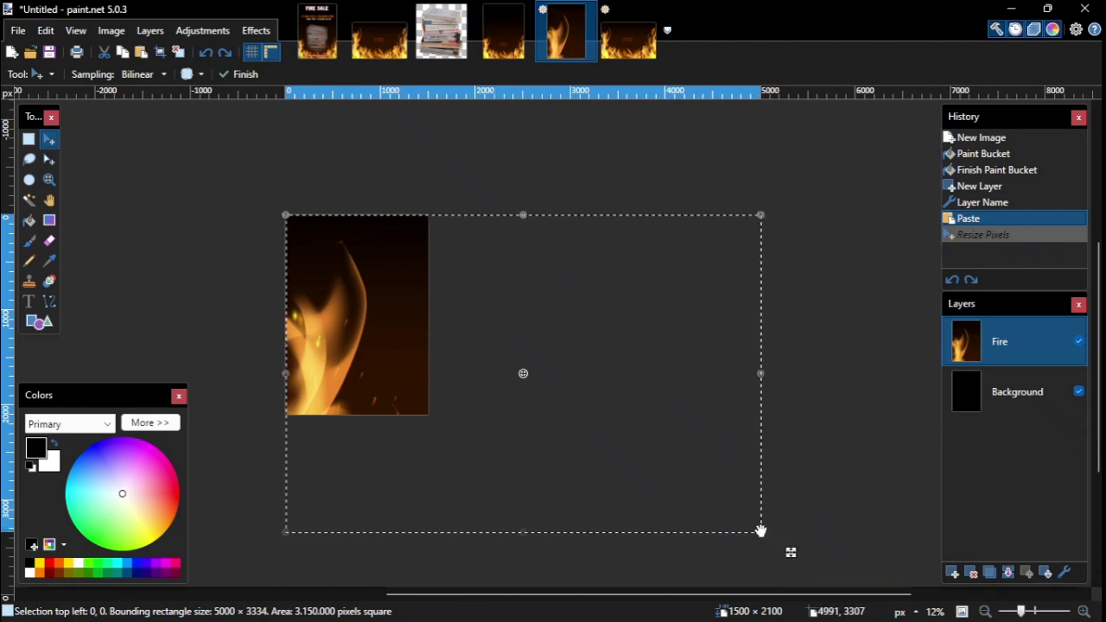
drag(760, 530, 533, 312)
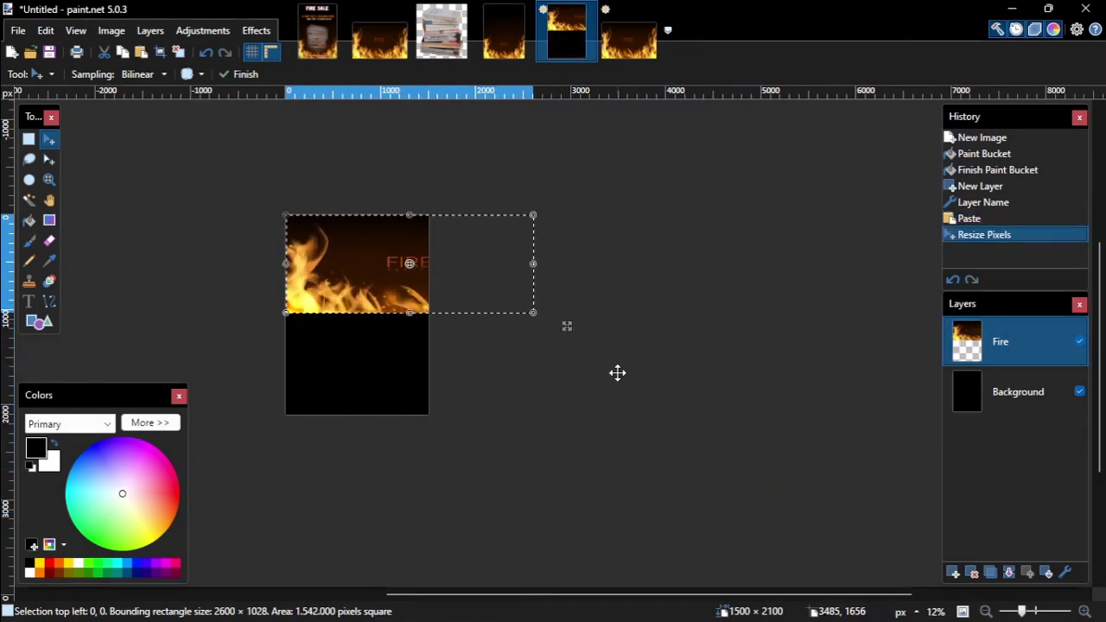
key(ctrl+z)
drag(762, 532, 508, 314)
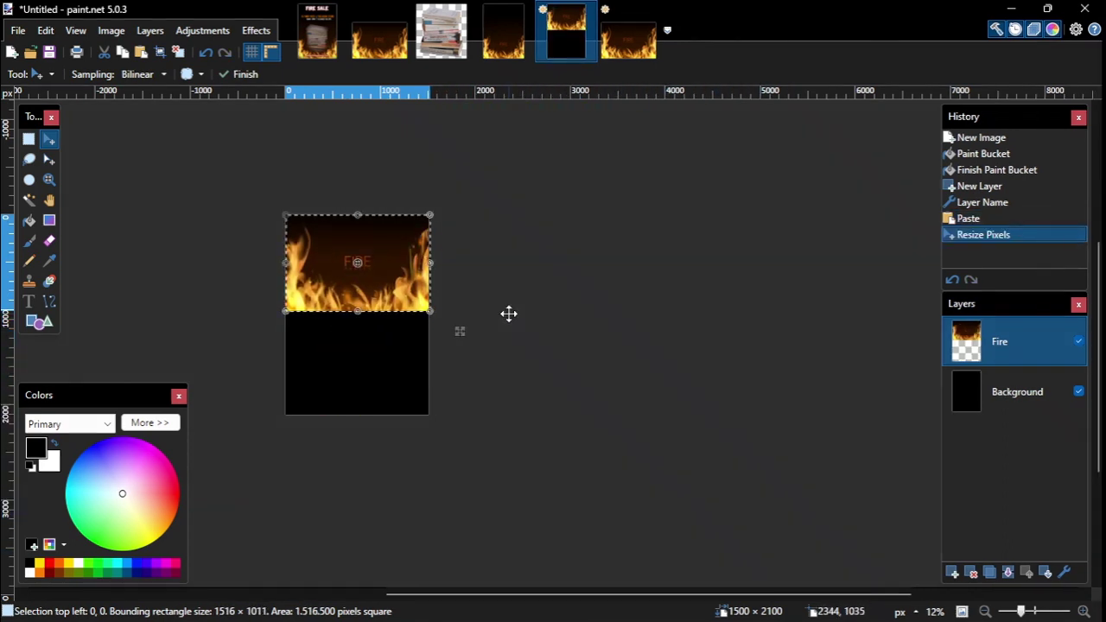
- Move the flames to the bottom of the black canvas and deselect with Ctrl+D
scroll(507, 313, up, 3)
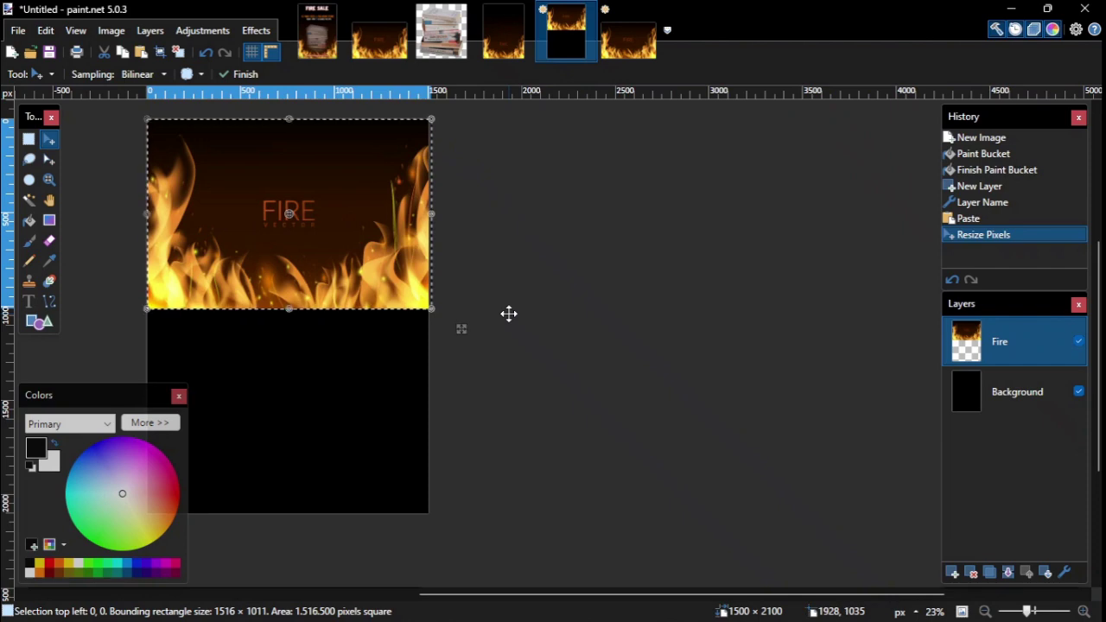
scroll(508, 314, left, 2)
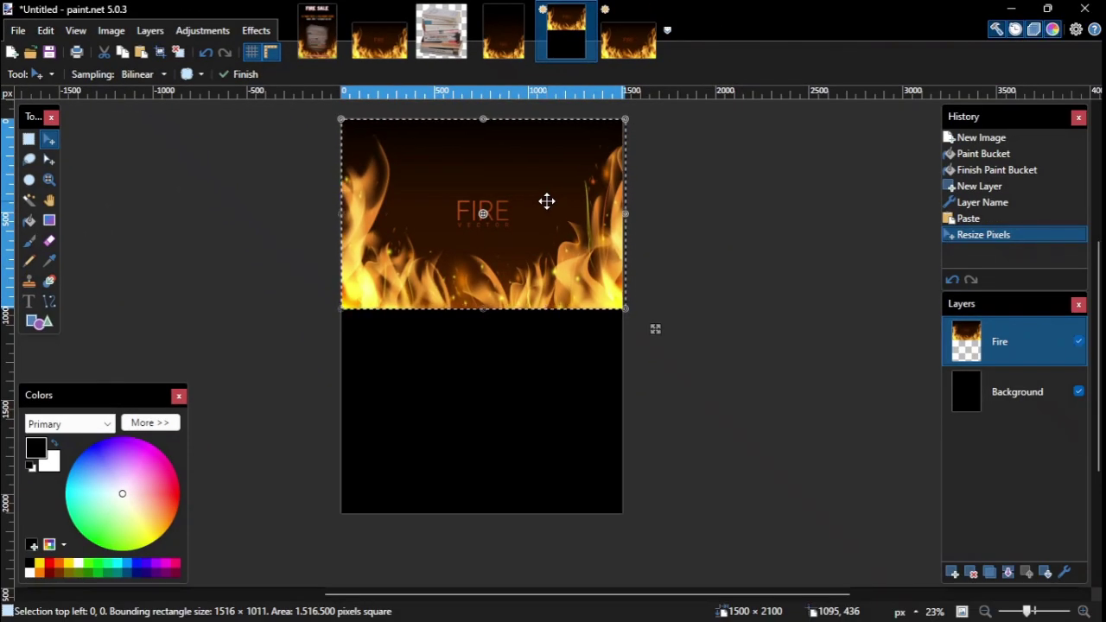
drag(547, 215, 548, 404)
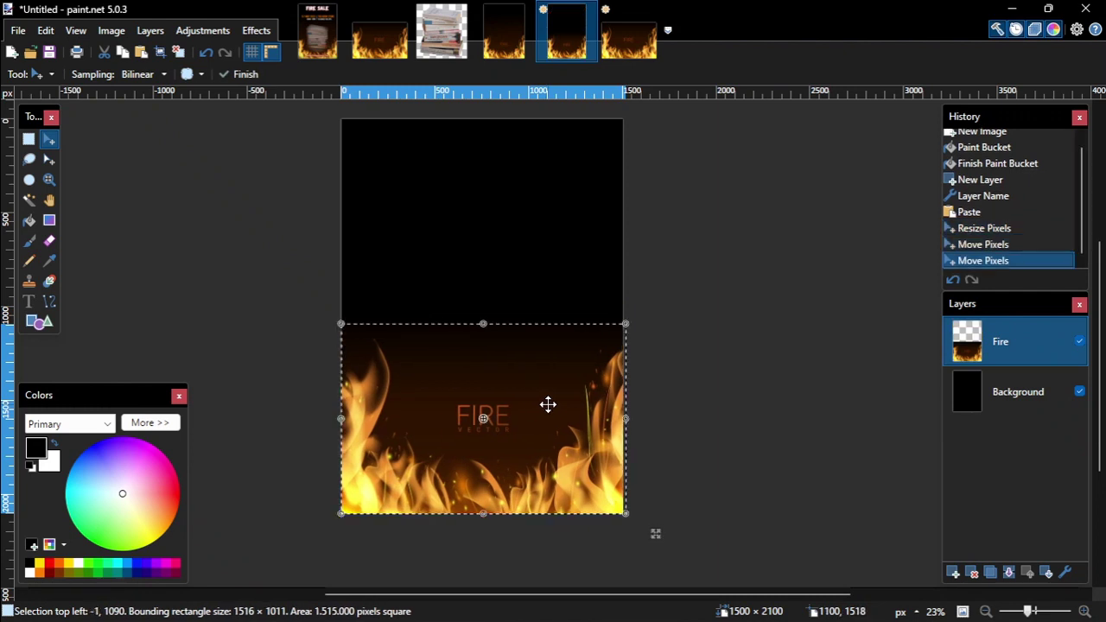
key(ctrl+d)
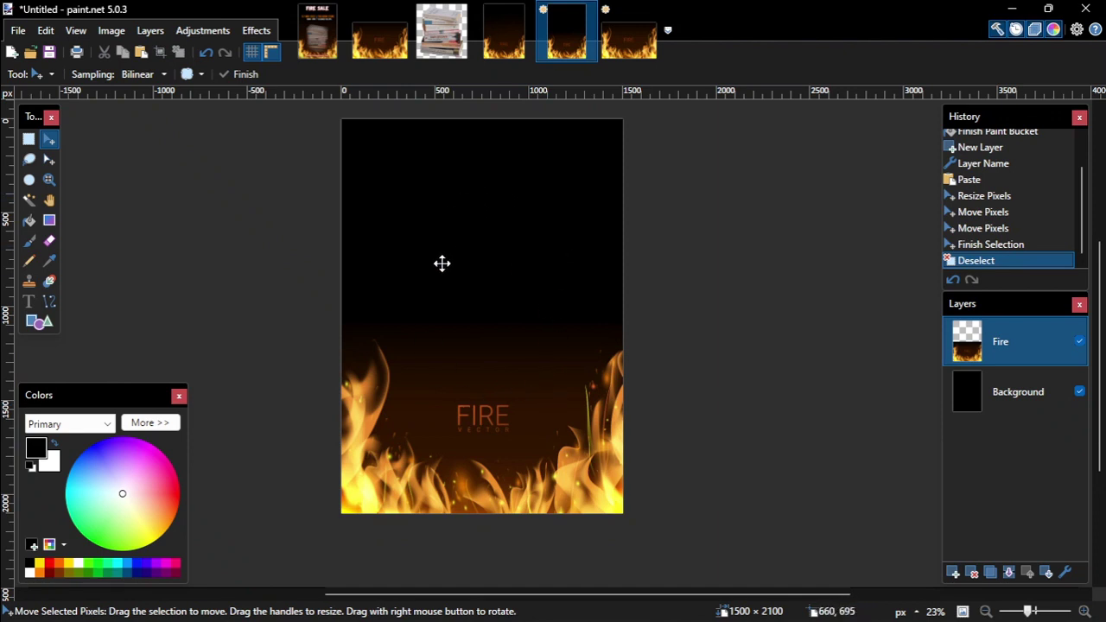
- Compare the Untitled poster against Background.png, flipping between the two images
click(506, 32)
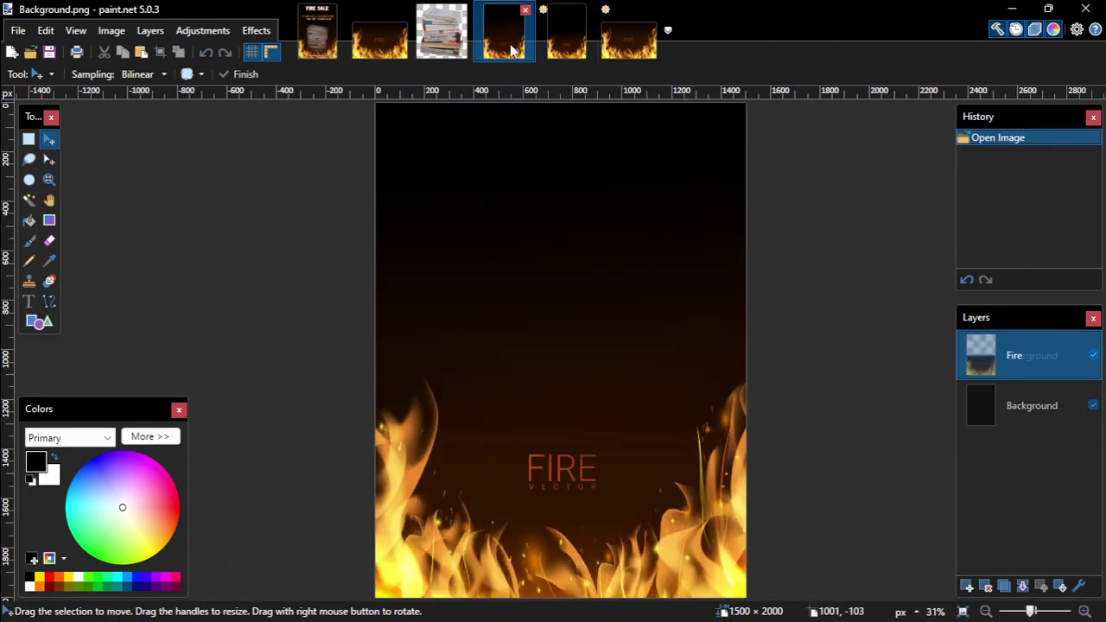
click(565, 32)
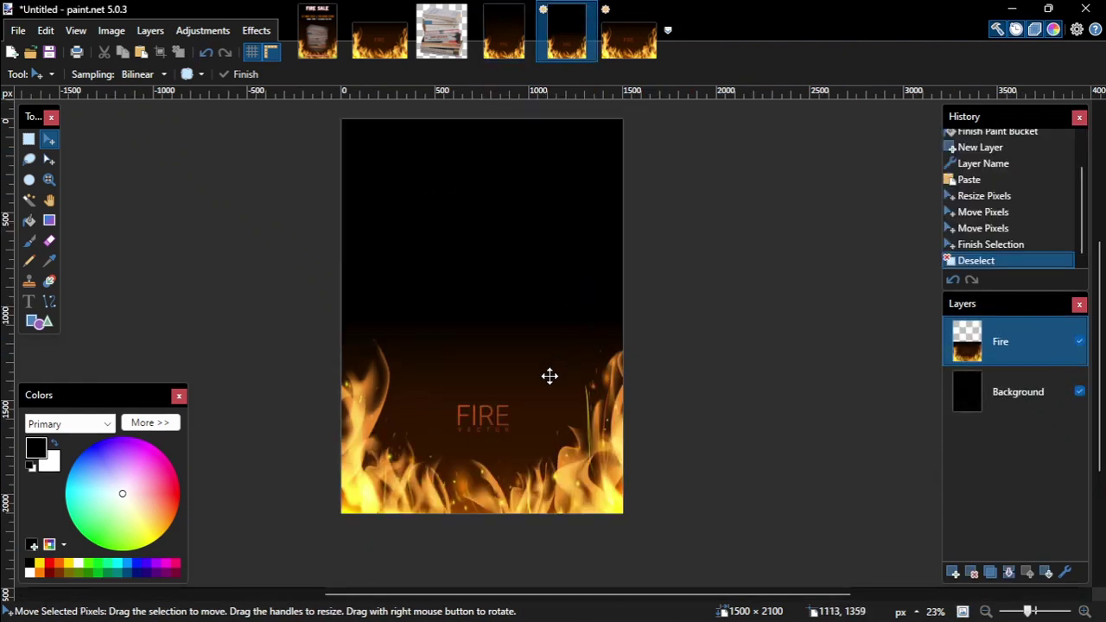
scroll(551, 377, up, 2)
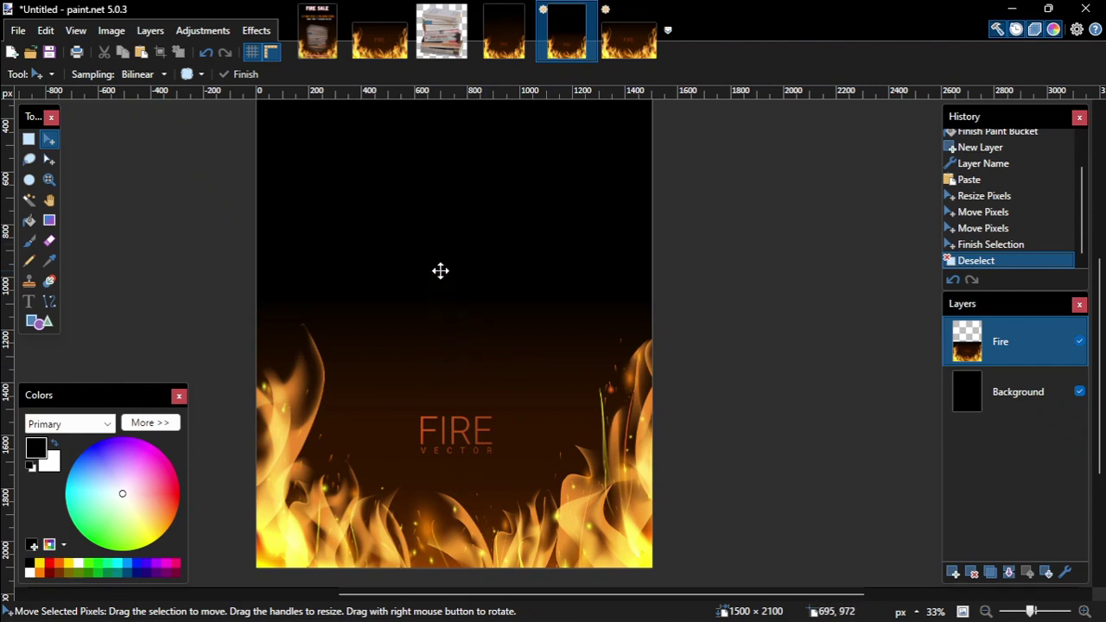
click(502, 34)
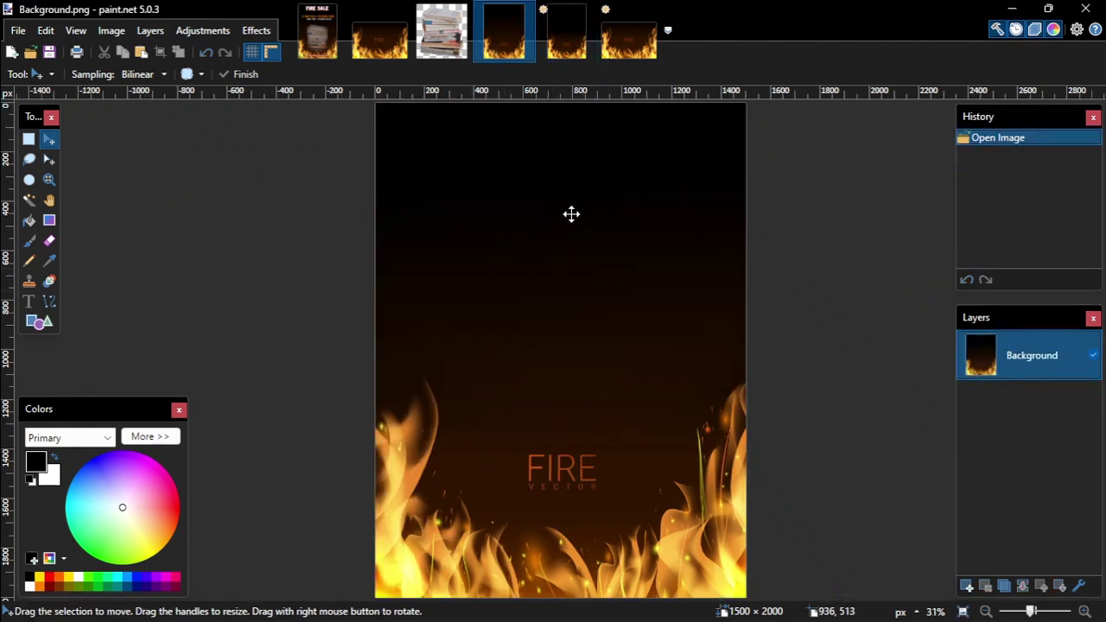
click(559, 33)
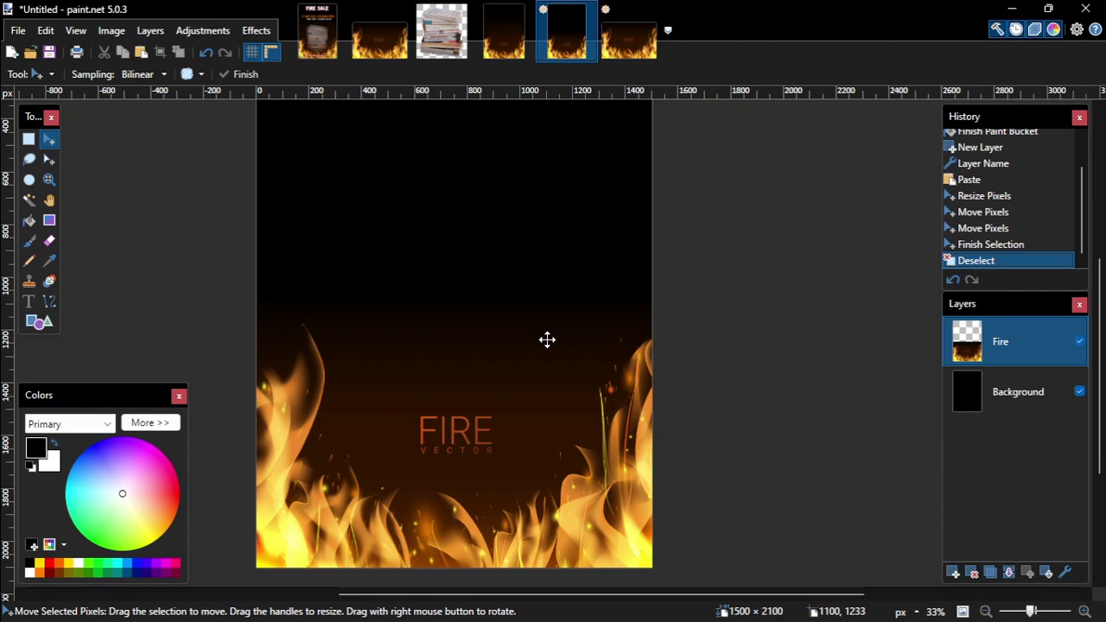
- Hide the black Background layer briefly, then tick it visible again and recheck against Background.png
click(1052, 392)
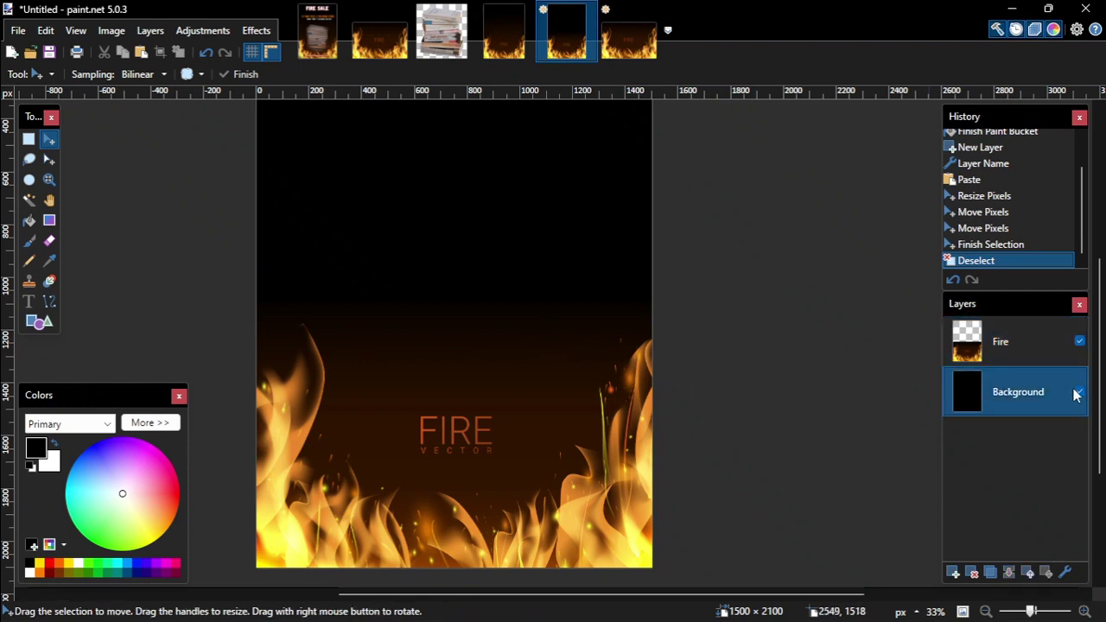
click(1079, 391)
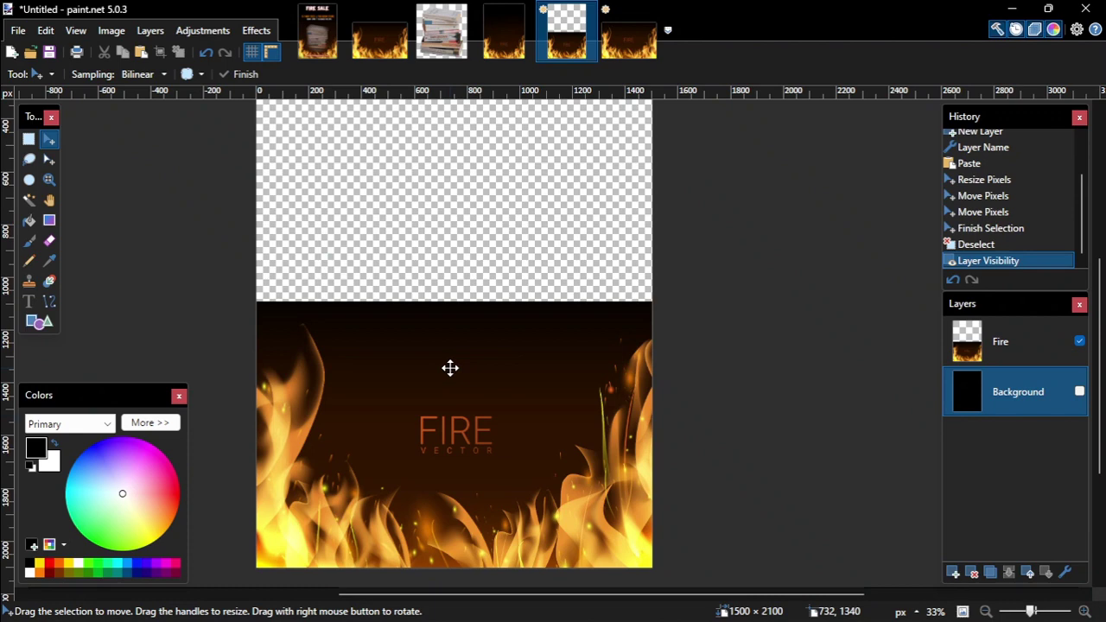
scroll(450, 368, up, 1)
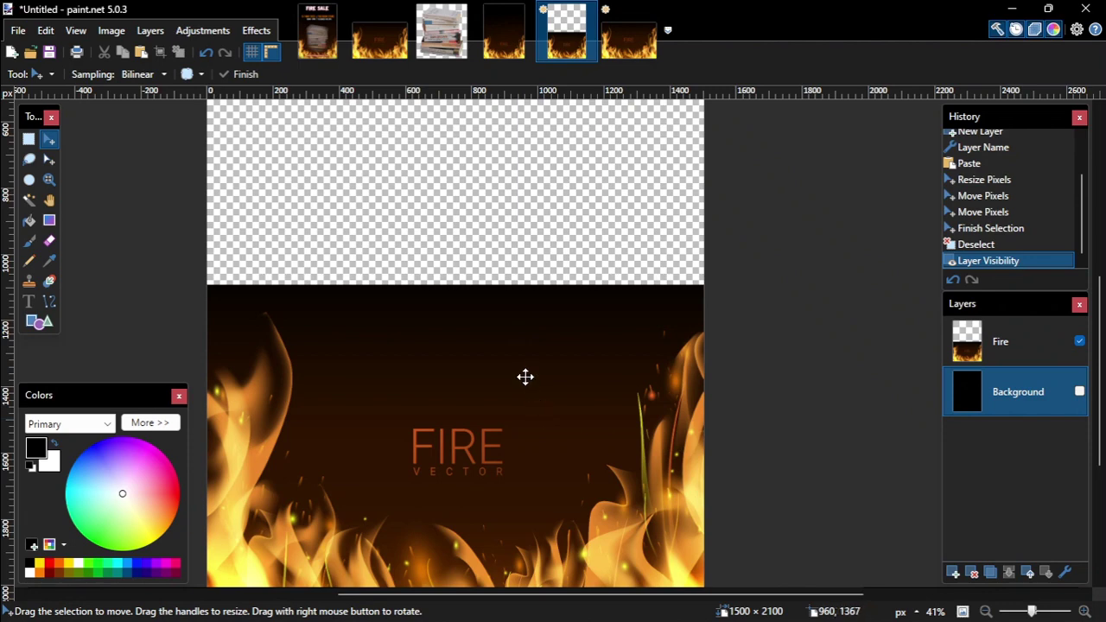
ctrl+scroll(525, 377, down, 2)
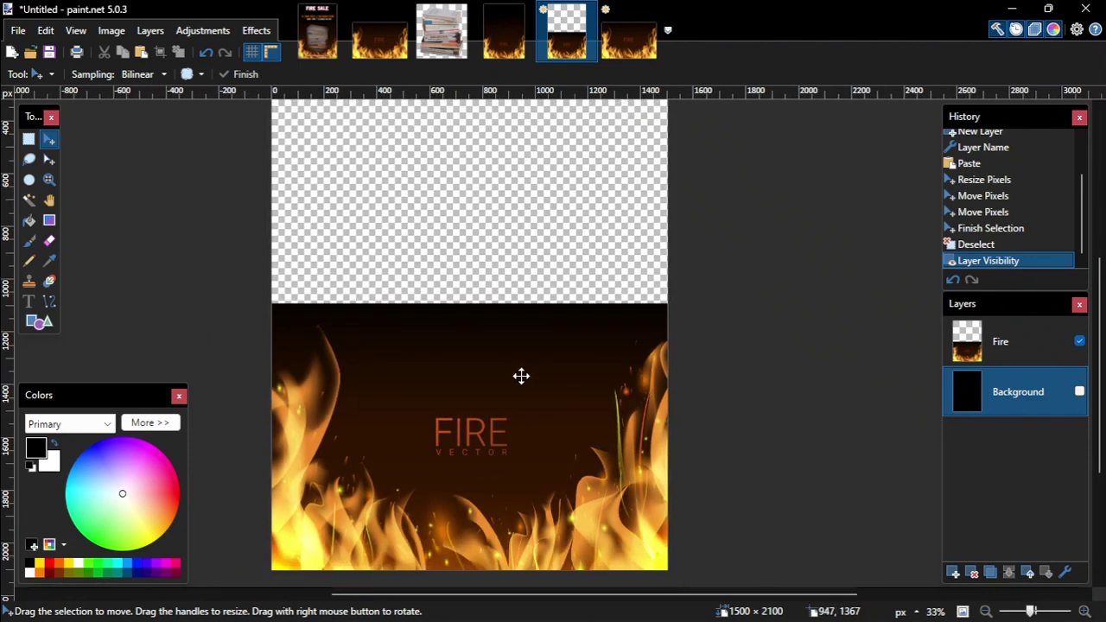
click(1080, 391)
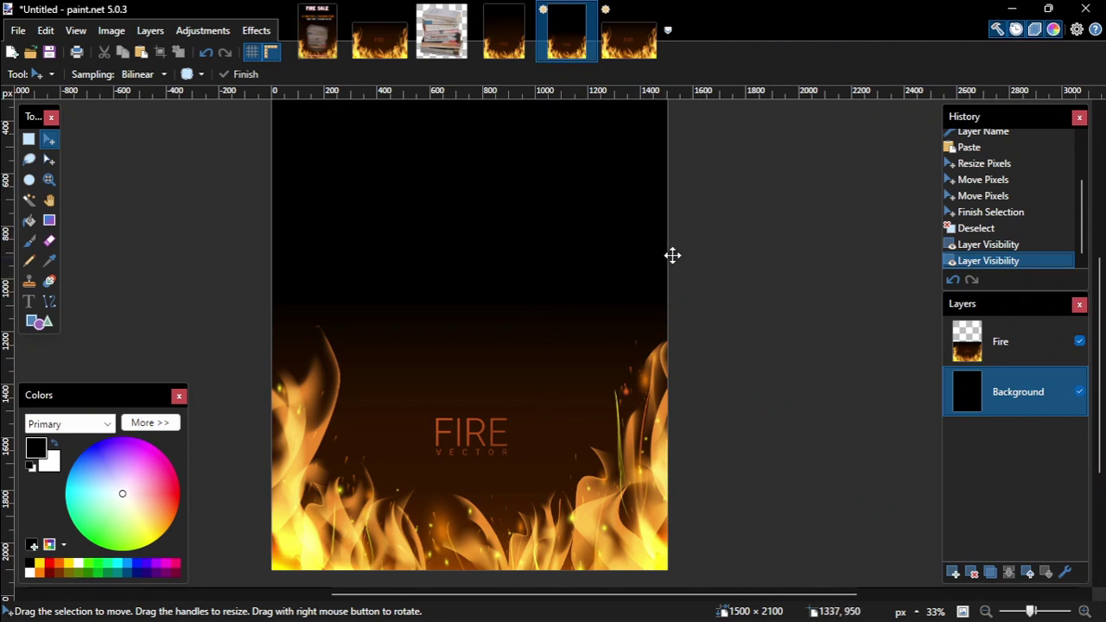
ctrl+scroll(574, 303, down, 1)
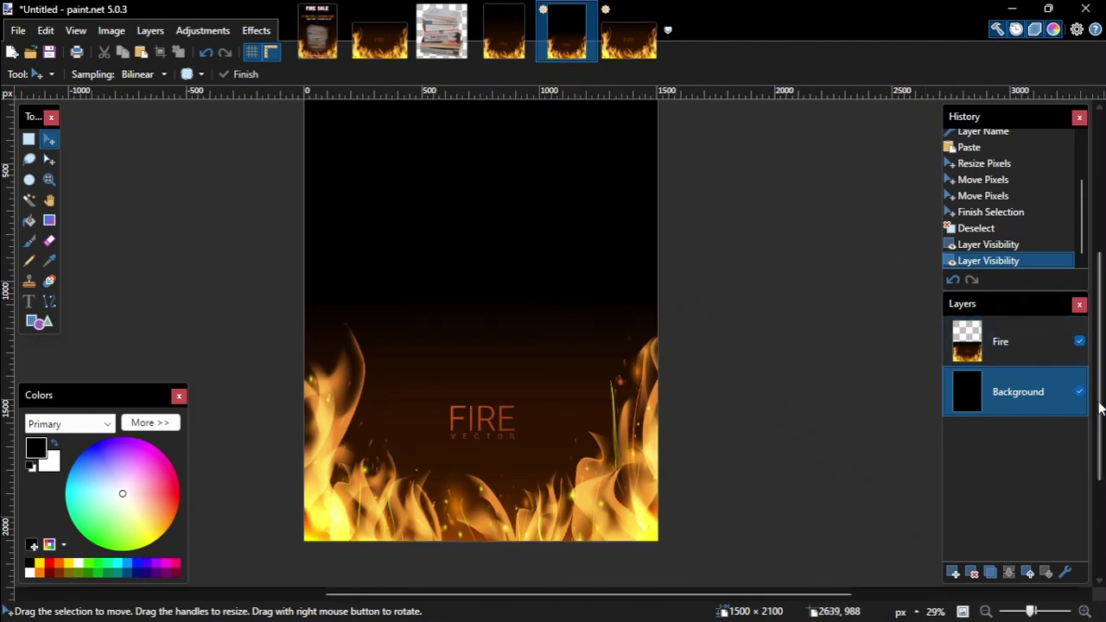
scroll(1095, 374, up, 2)
scroll(1095, 374, down, 1)
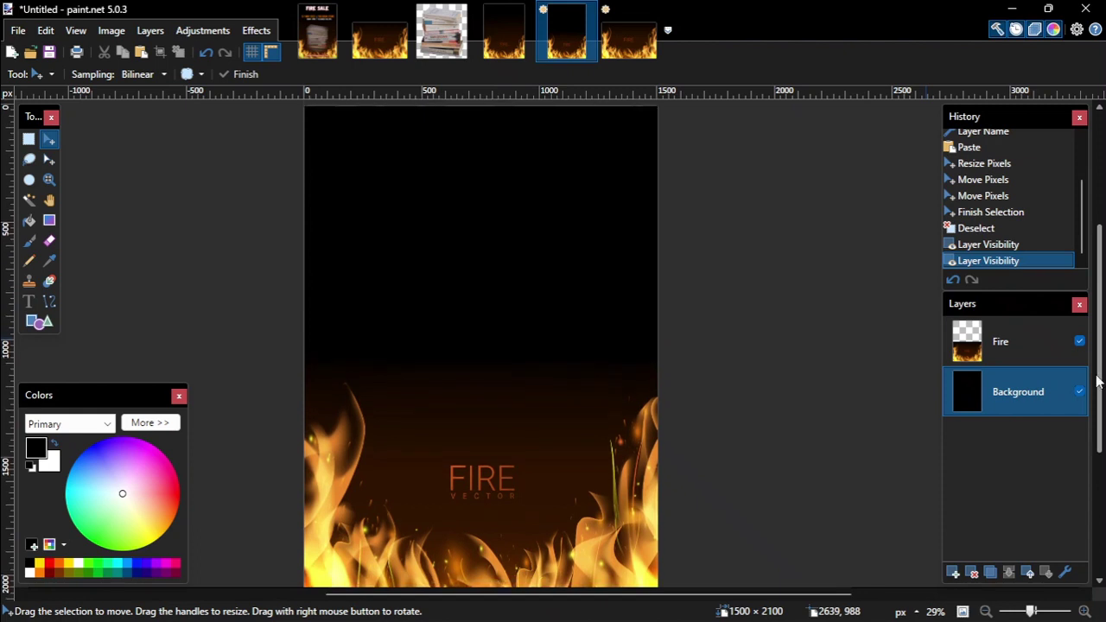
key(ctrl+shift+Tab)
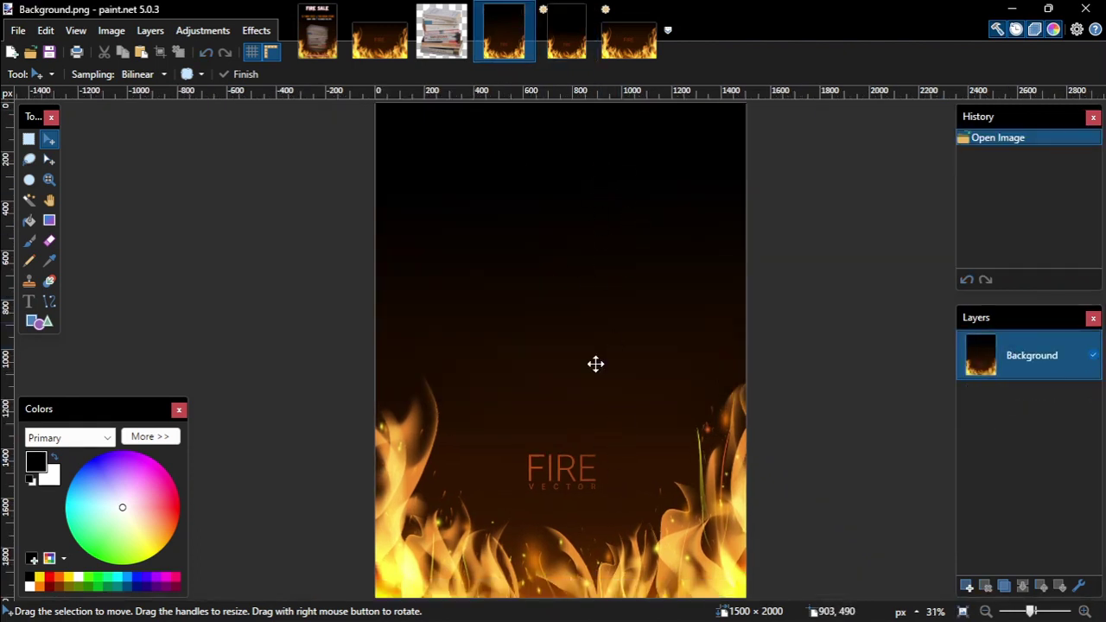
click(561, 35)
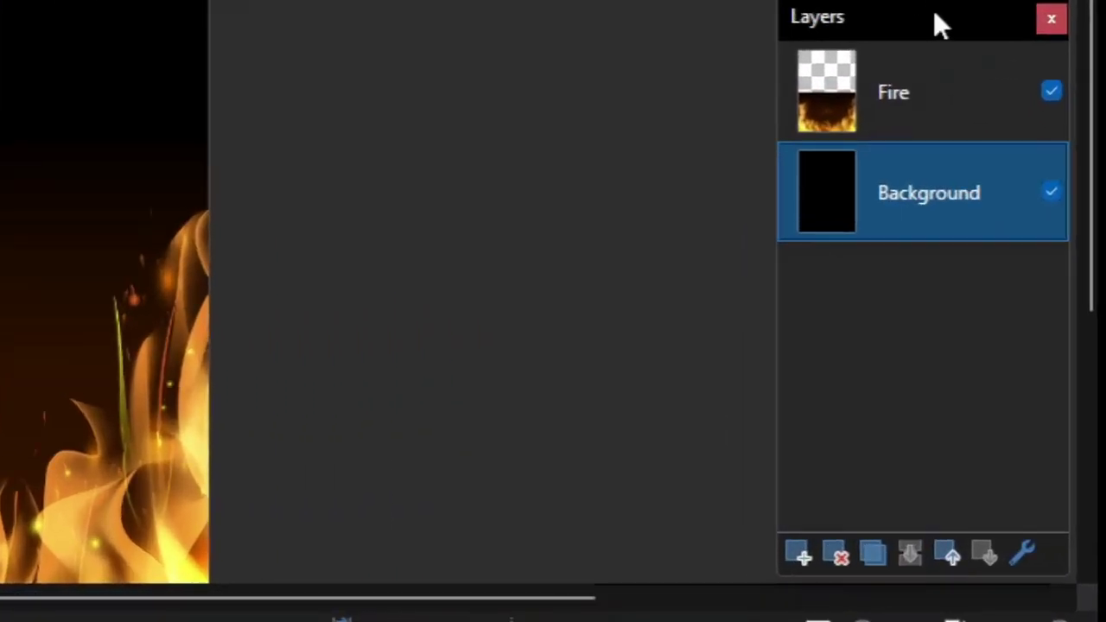
- Select Fire, add Layer 3 above it, and rename that layer 'Gradient'
click(961, 89)
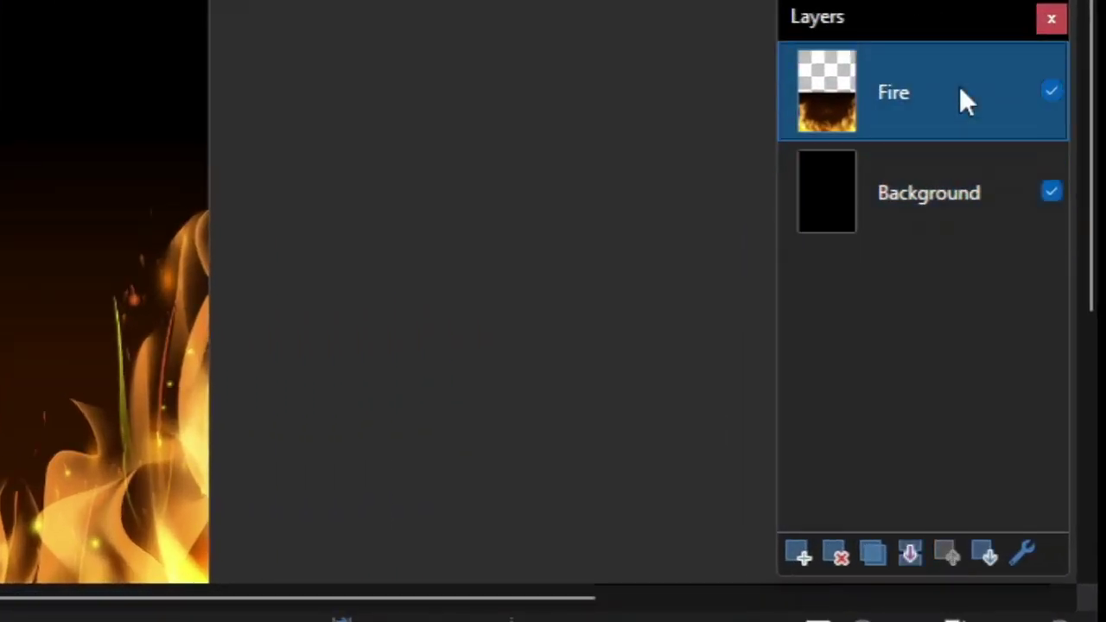
click(796, 554)
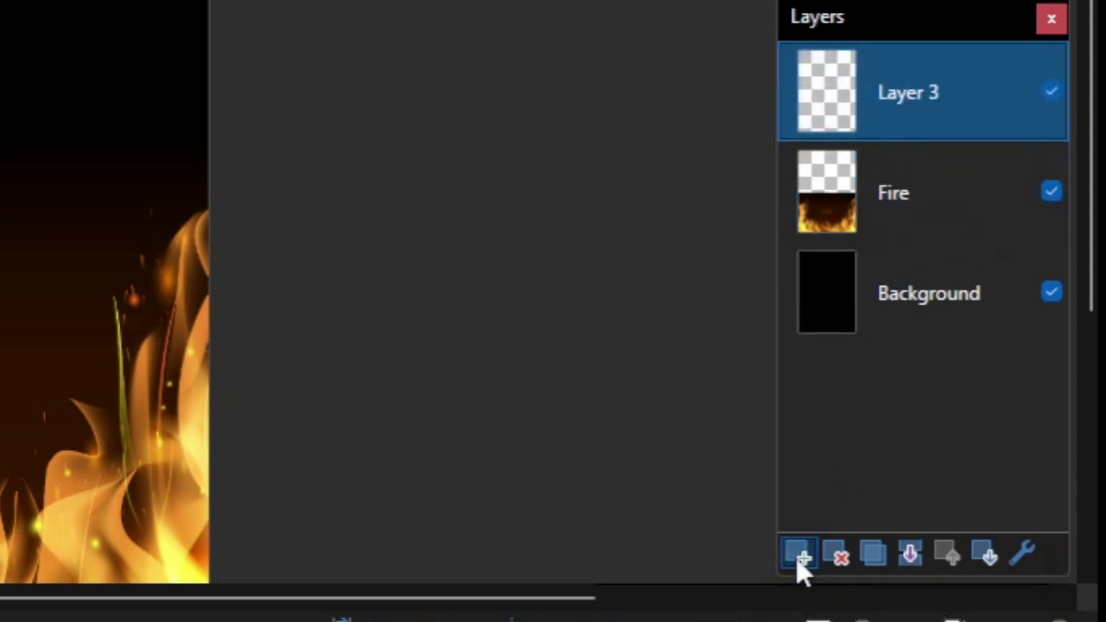
double_click(947, 90)
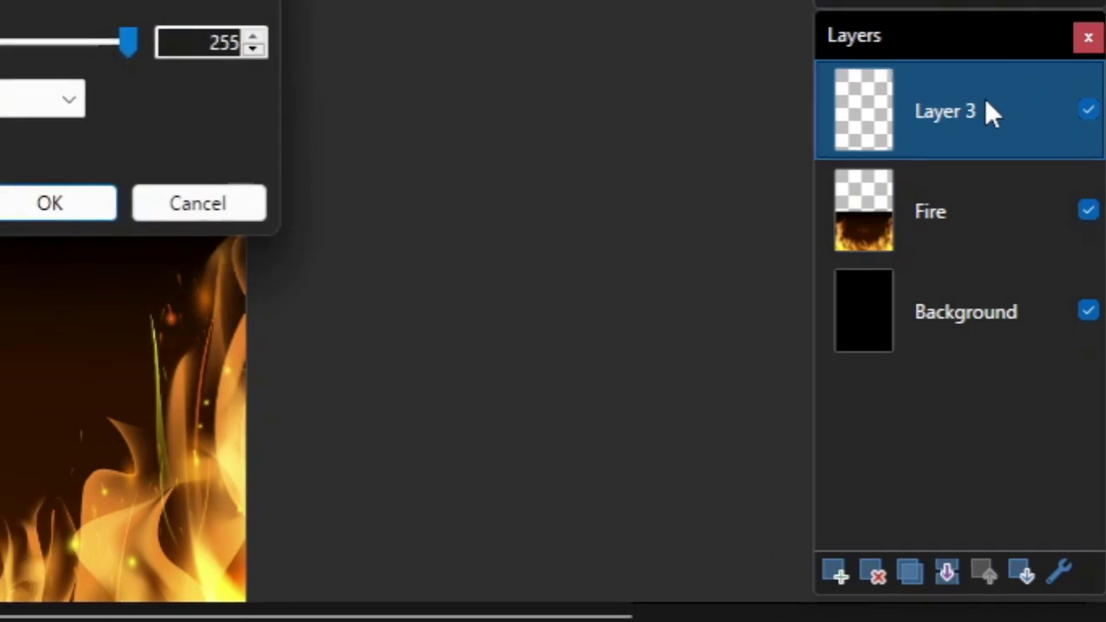
text(Gradient)
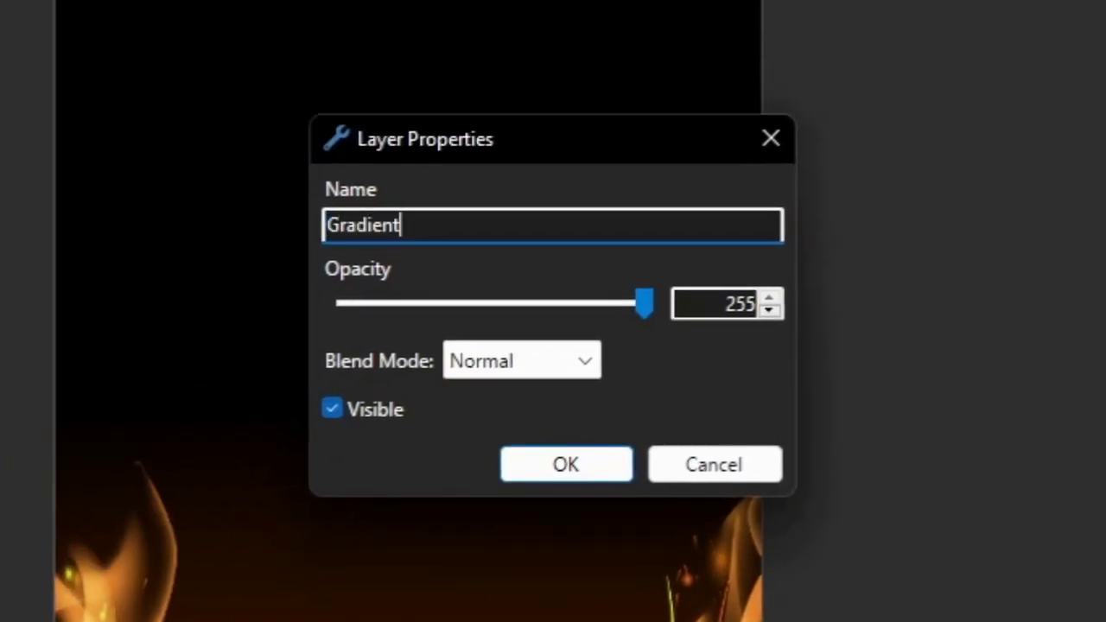
key(Return)
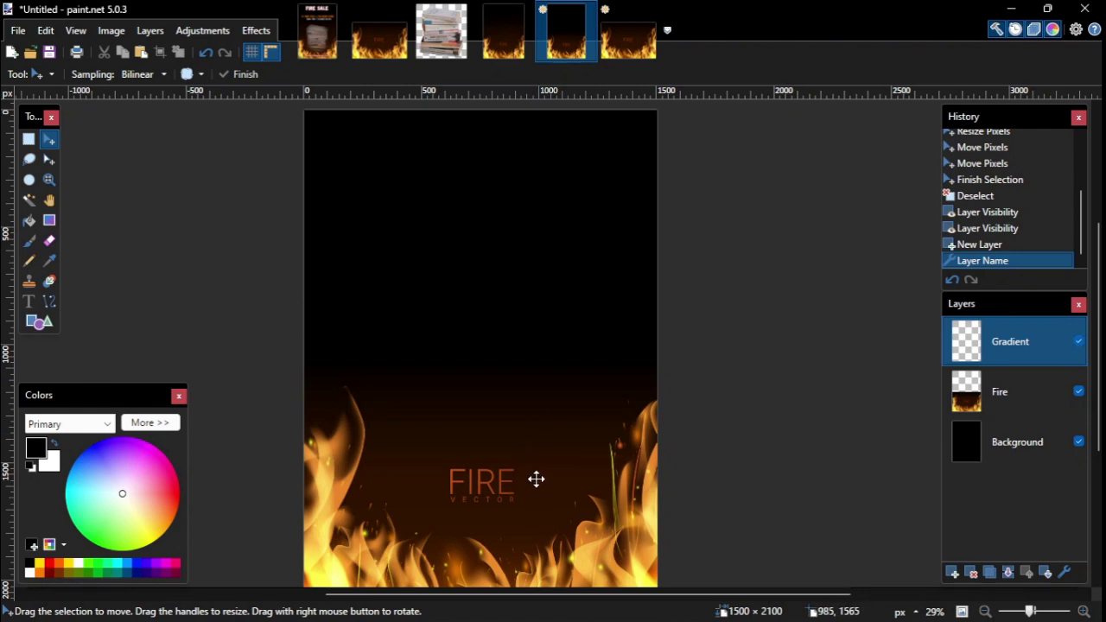
- Sample a dark brown from the flames on the Fire layer as the primary colour
click(109, 427)
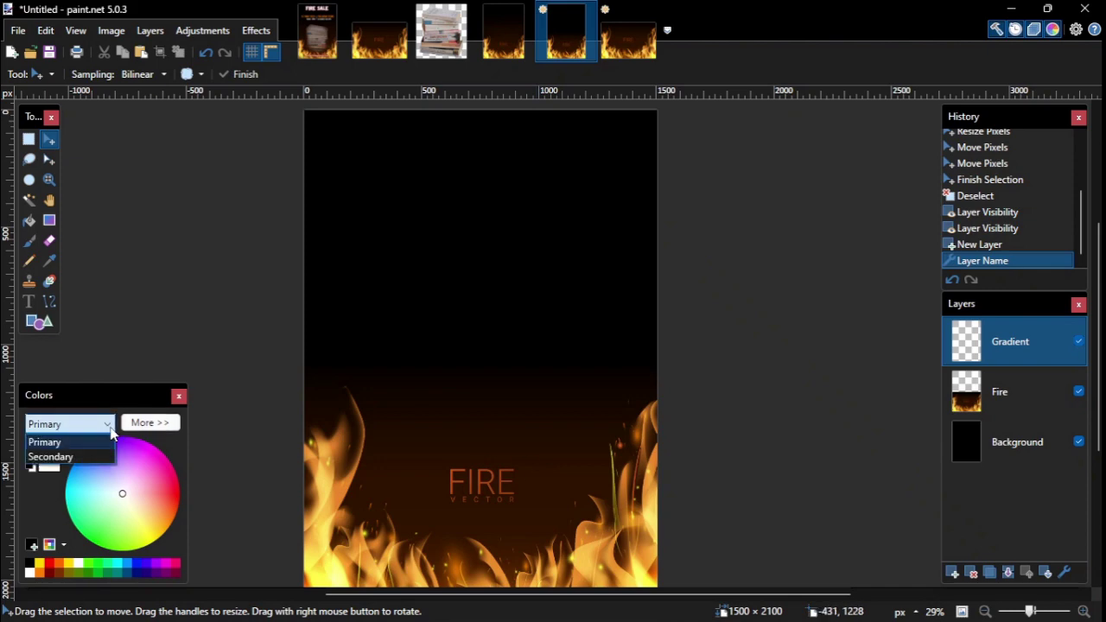
click(110, 437)
click(1029, 393)
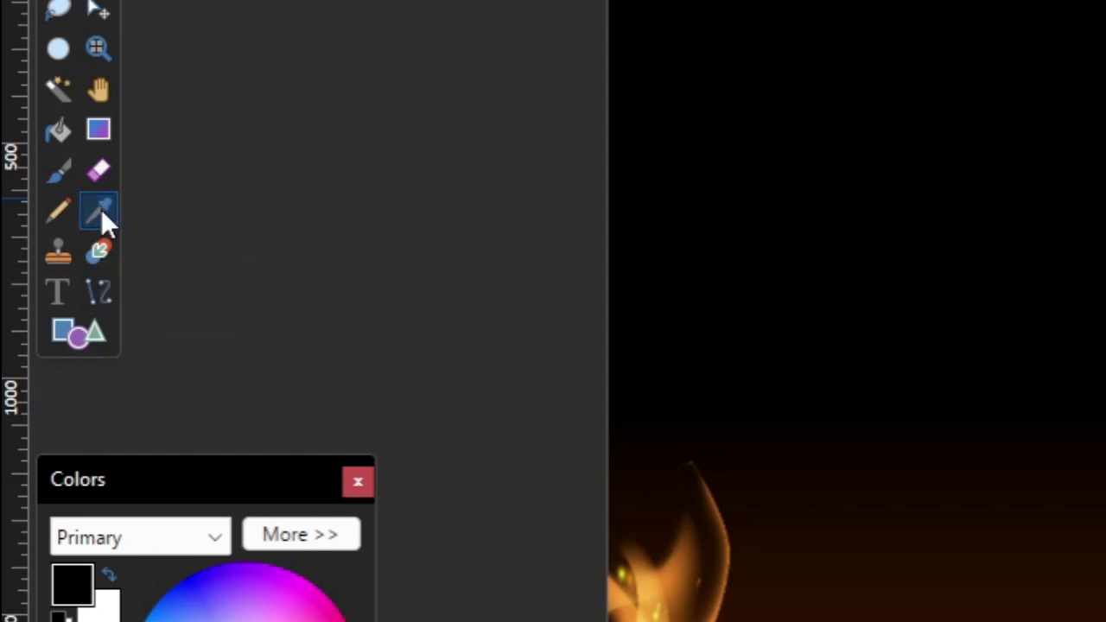
click(101, 209)
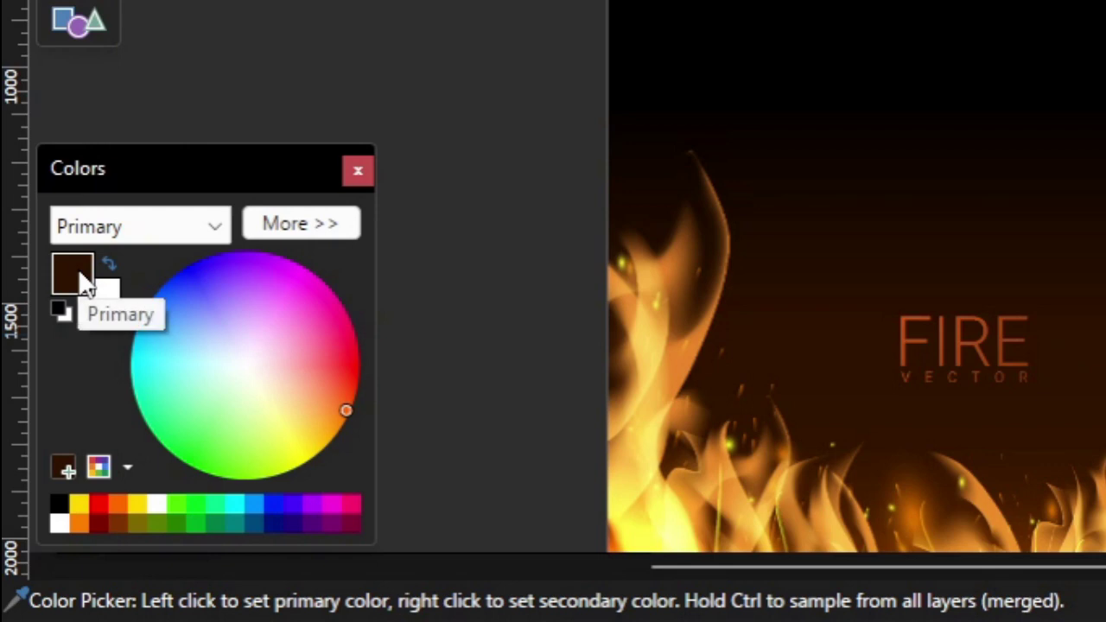
click(150, 229)
click(147, 261)
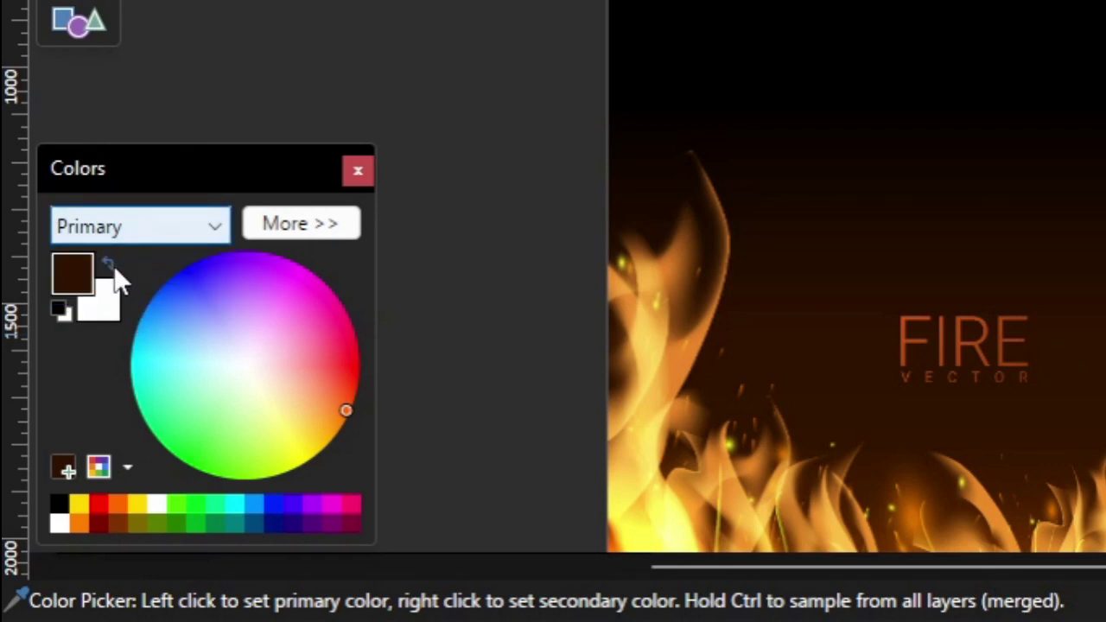
- Set the secondary colour to black and ready the Gradient tool on the Gradient layer
click(108, 319)
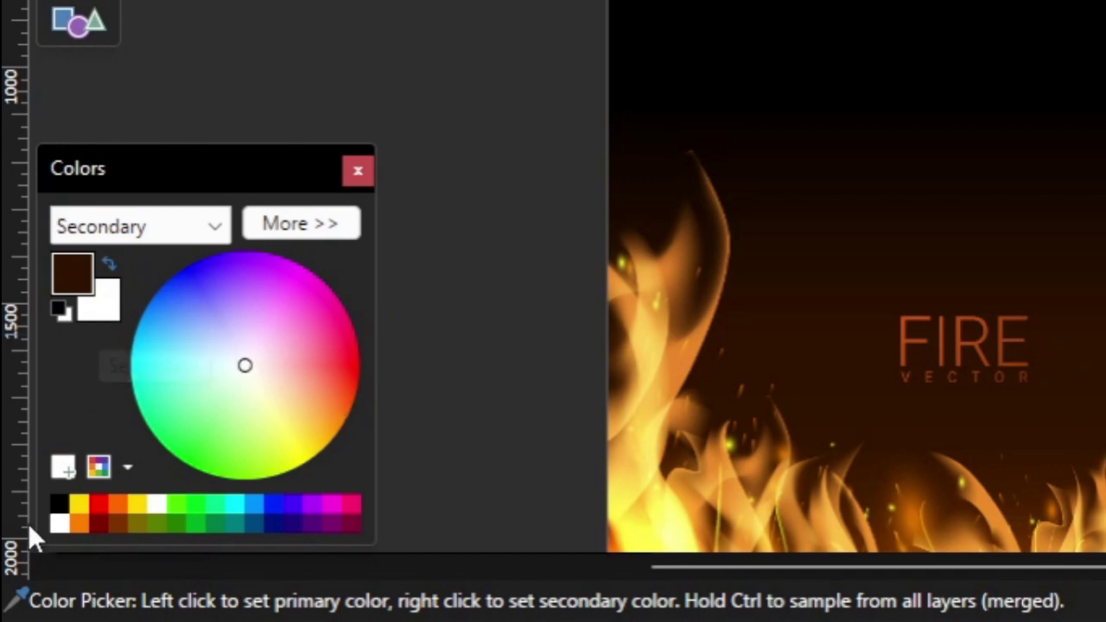
click(60, 505)
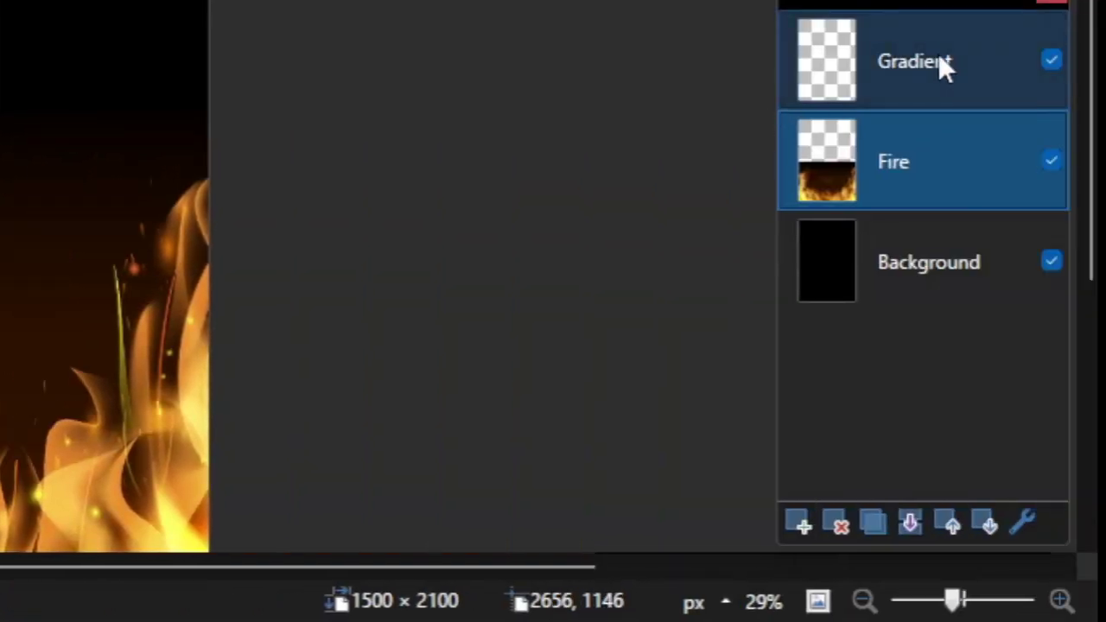
click(939, 57)
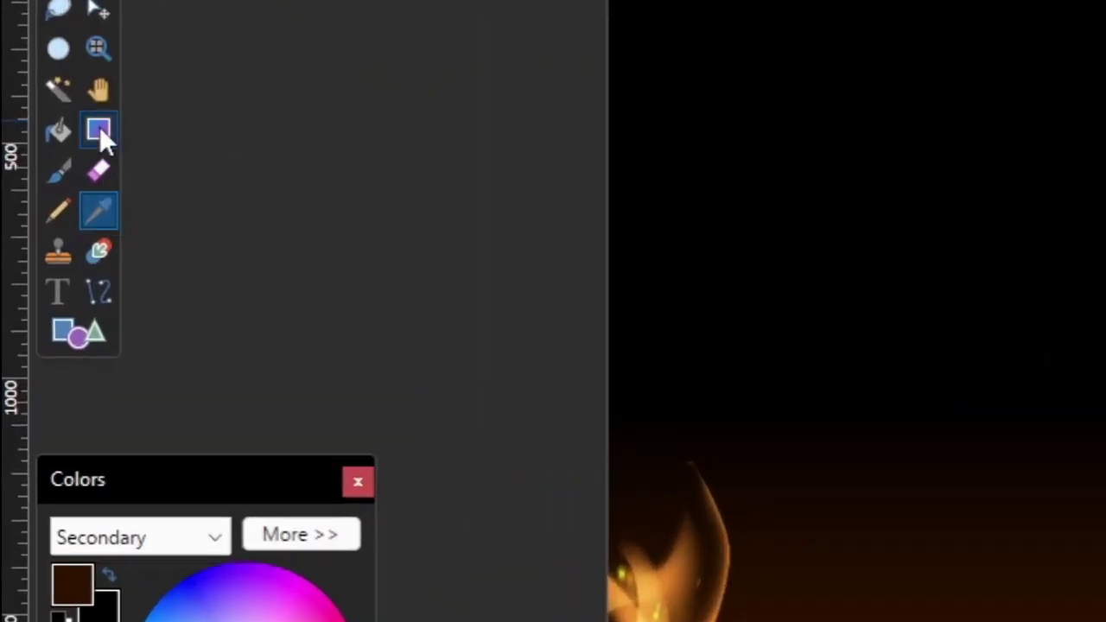
click(98, 129)
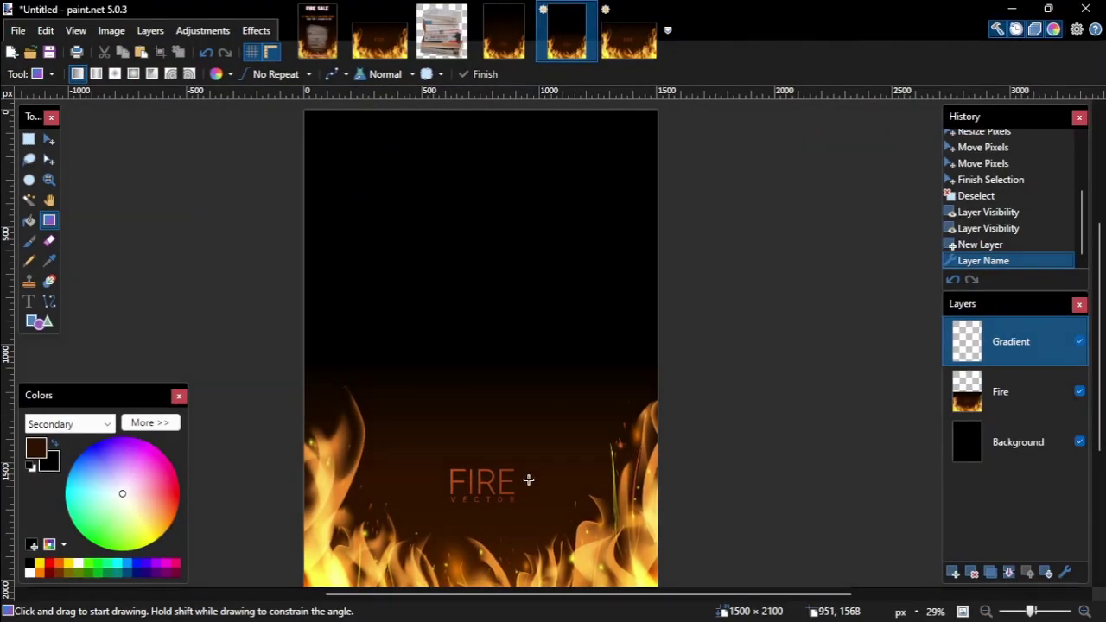
- Draw a dark brown-to-black gradient upward from the canvas bottom, then compare with Background.png
drag(528, 479, 535, 194)
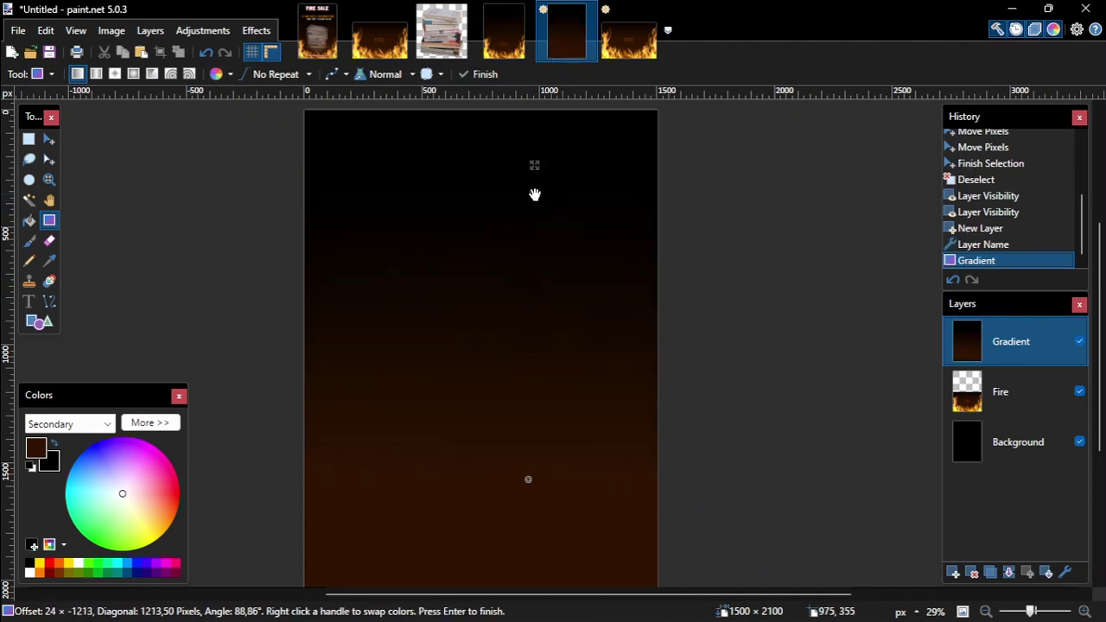
key(Return)
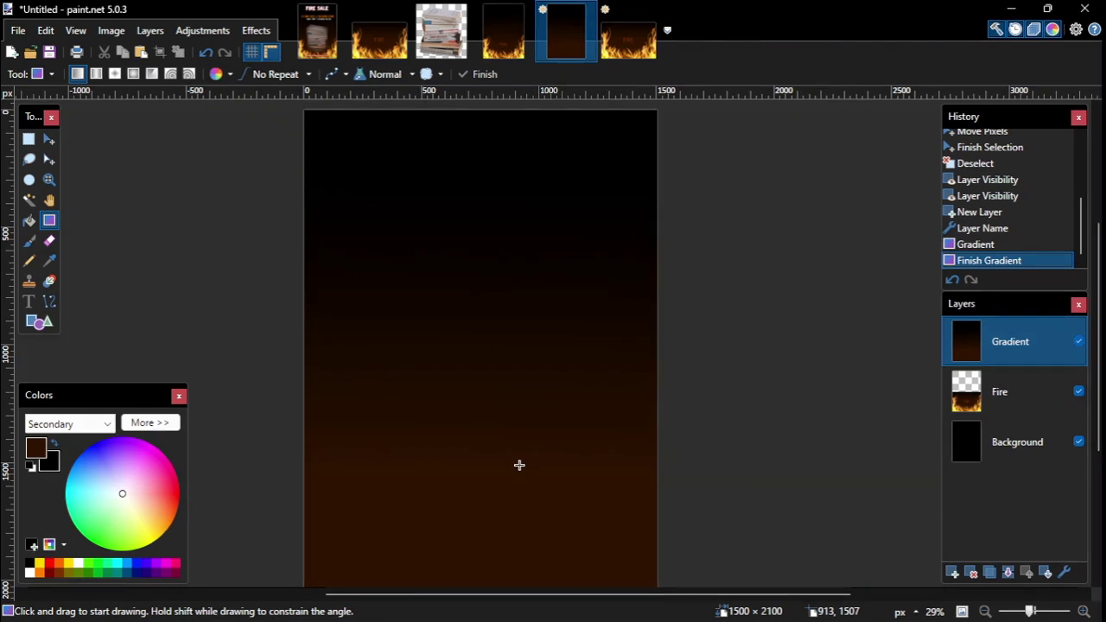
click(504, 32)
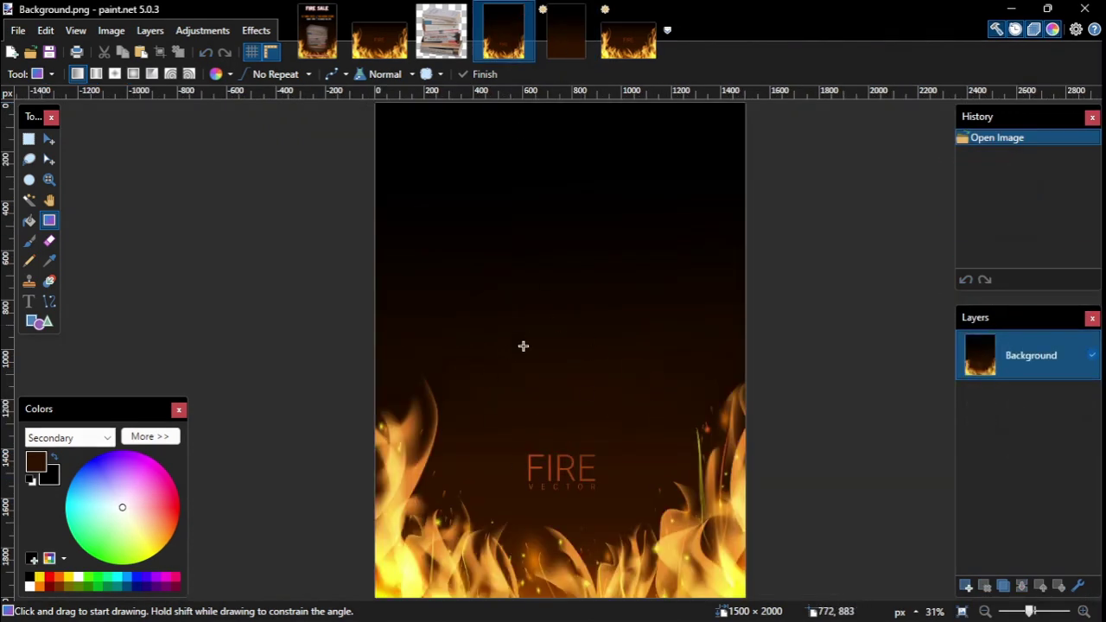
click(568, 54)
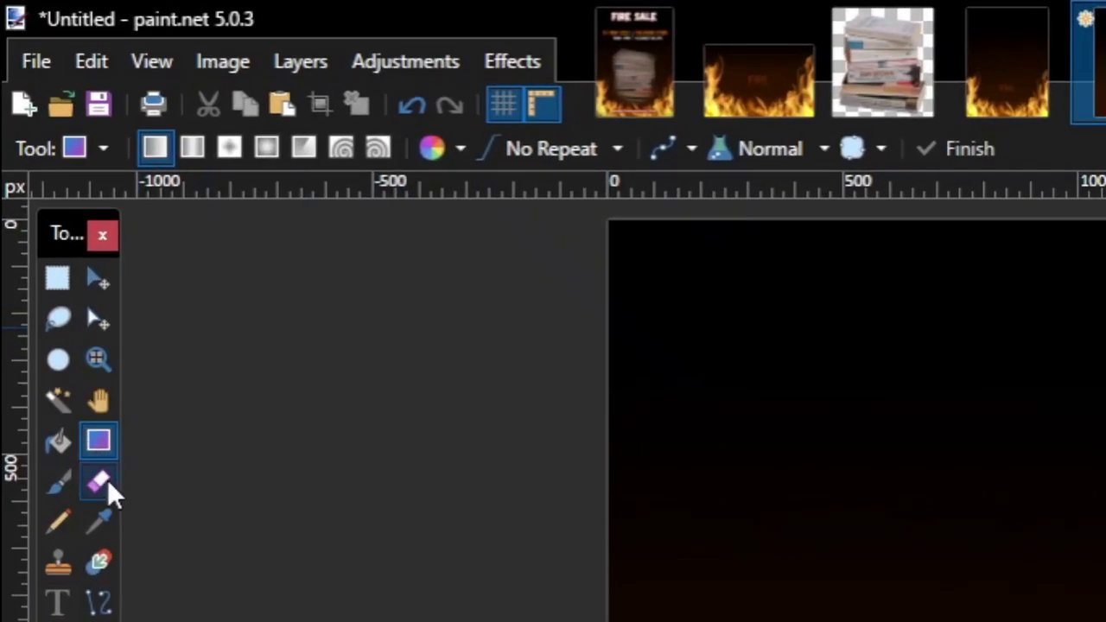
- Set the Eraser to size 500, 0% hardness, 30% spacing and erase along the canvas bottom
click(99, 483)
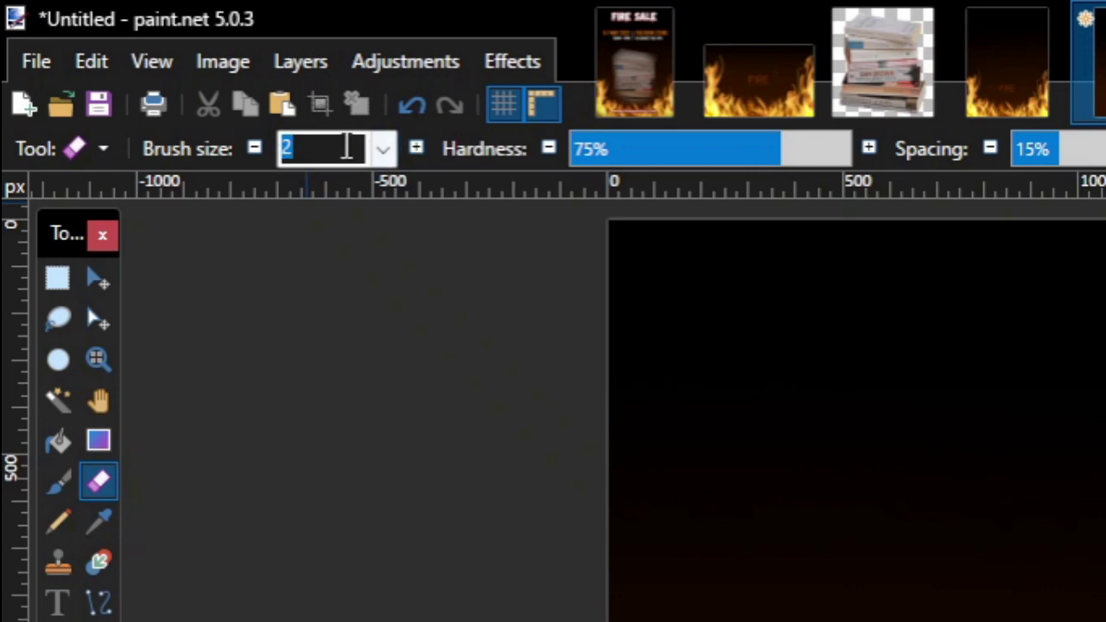
text(500)
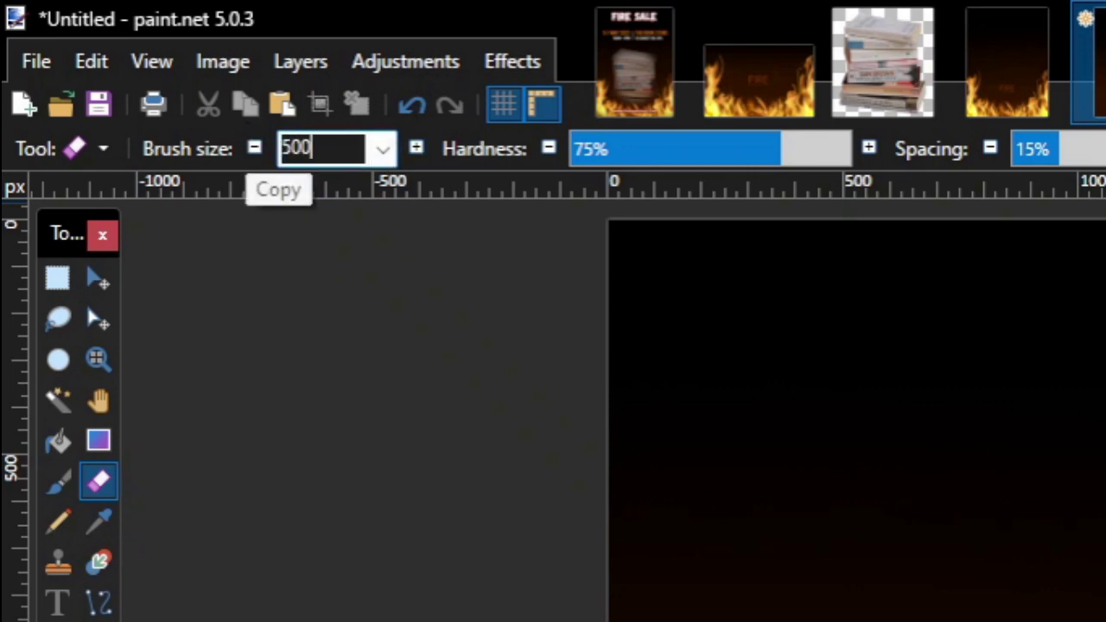
drag(753, 153, 509, 177)
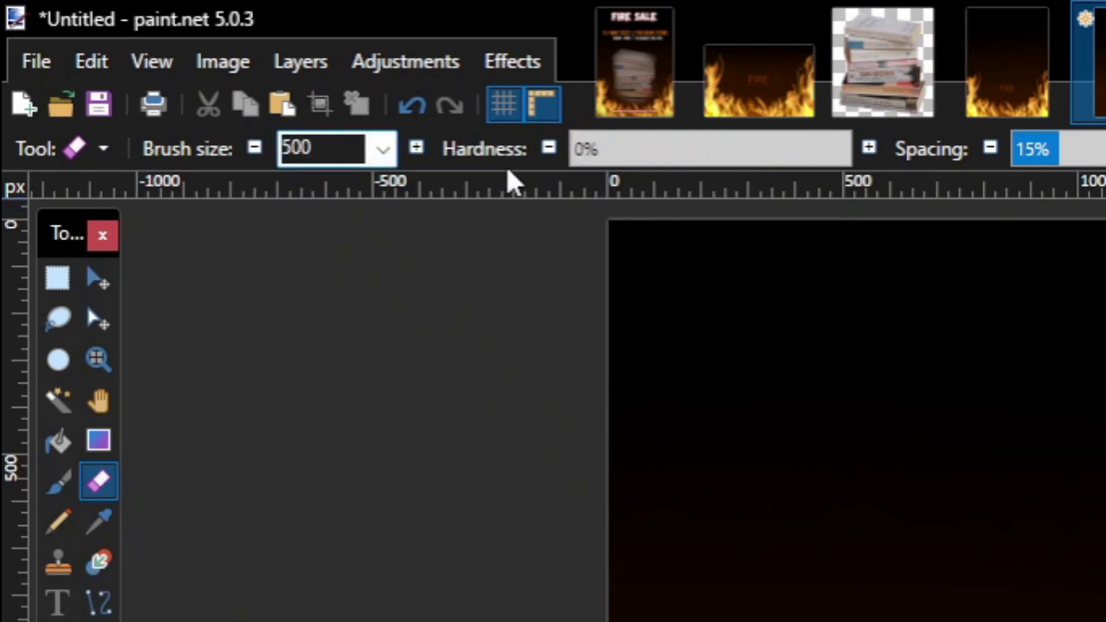
click(1047, 150)
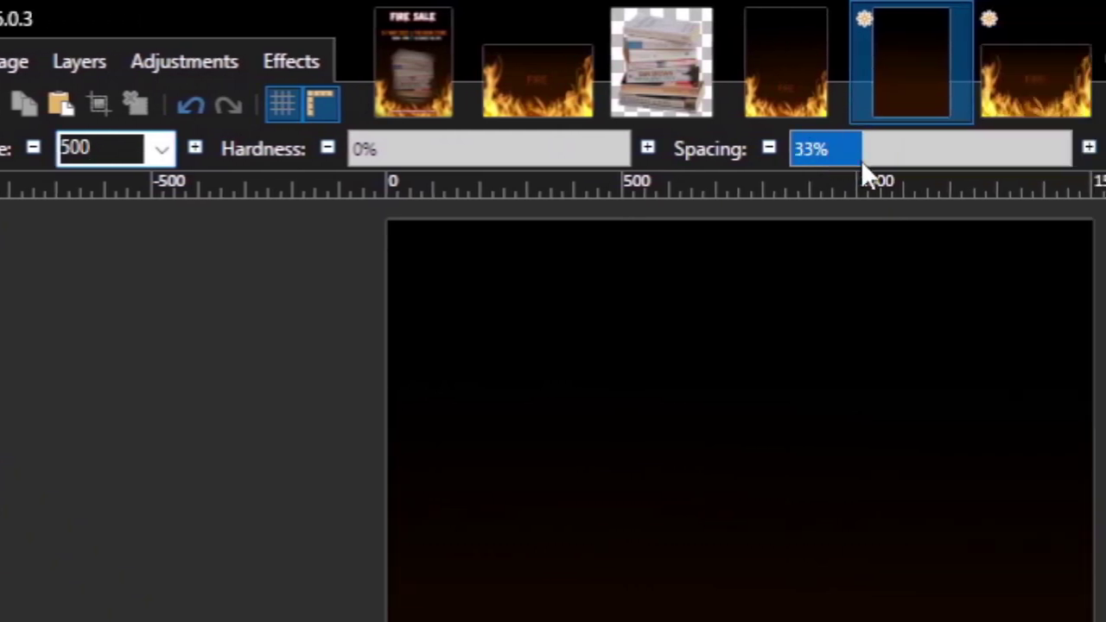
drag(862, 161, 860, 147)
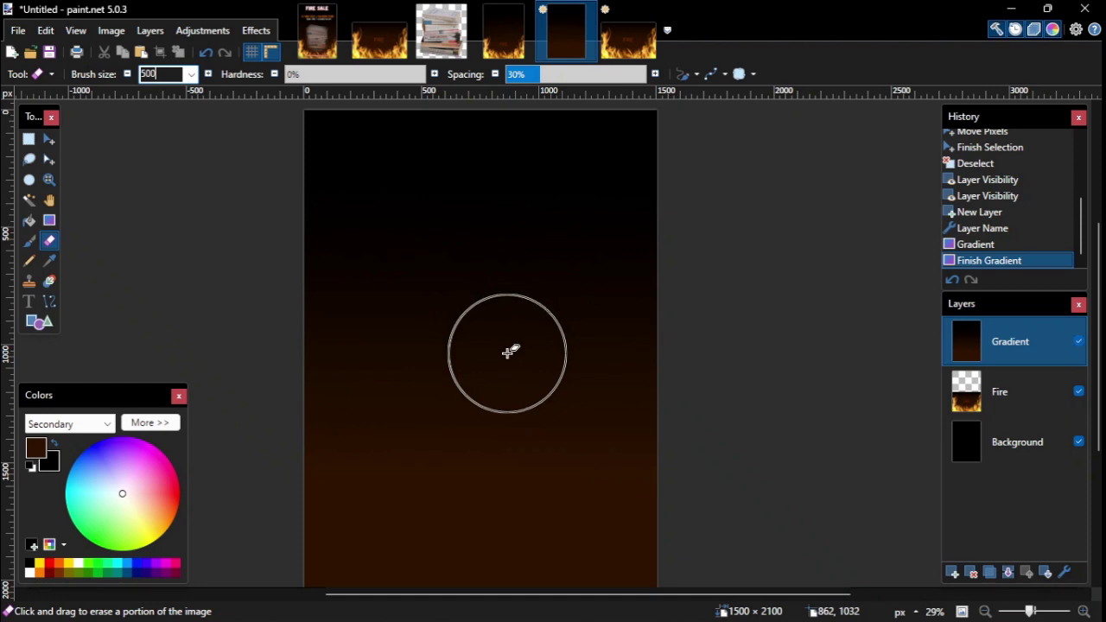
scroll(508, 350, down, 3)
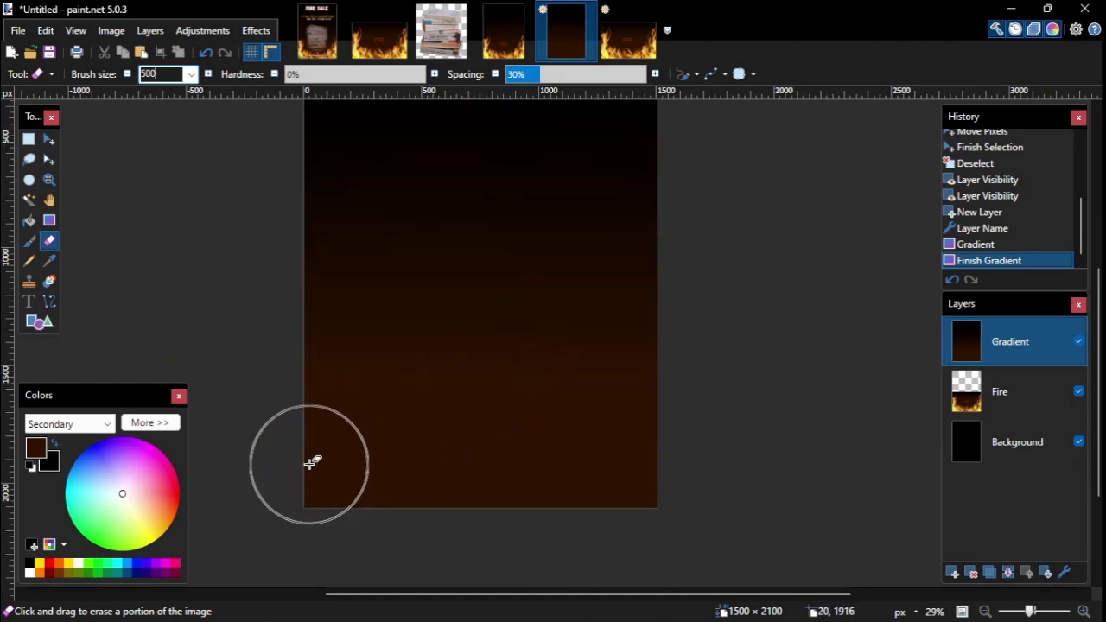
mouse_move(311, 464)
mouse_down()
mouse_move(371, 481)
mouse_move(506, 469)
mouse_move(597, 476)
mouse_move(657, 429)
mouse_move(331, 423)
mouse_move(572, 397)
mouse_move(652, 502)
mouse_move(314, 371)
mouse_move(521, 469)
mouse_move(337, 386)
mouse_move(362, 388)
mouse_up()
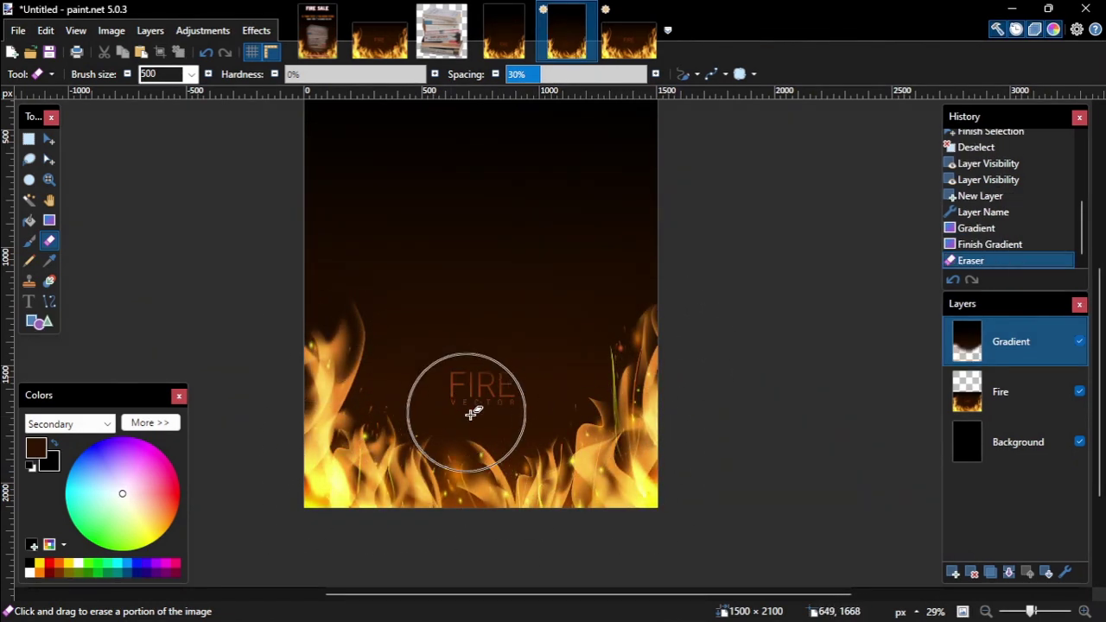
- Check the erased gradient against the Fire layer, merge Gradient down into Fire, and view Poster.pdn
click(1079, 392)
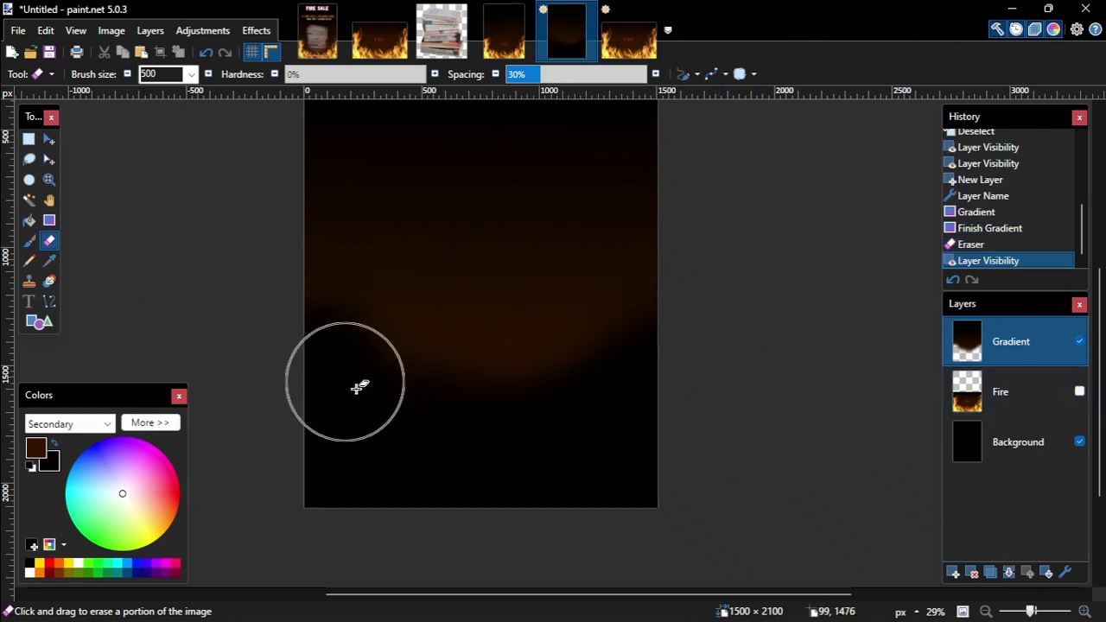
click(1079, 393)
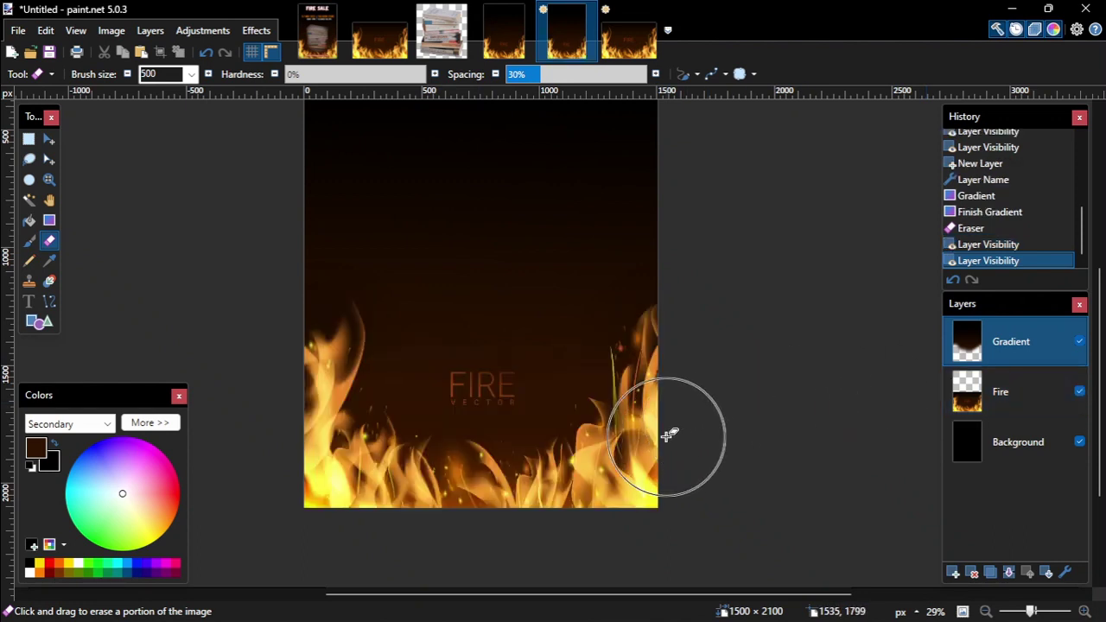
drag(1098, 386, 1103, 350)
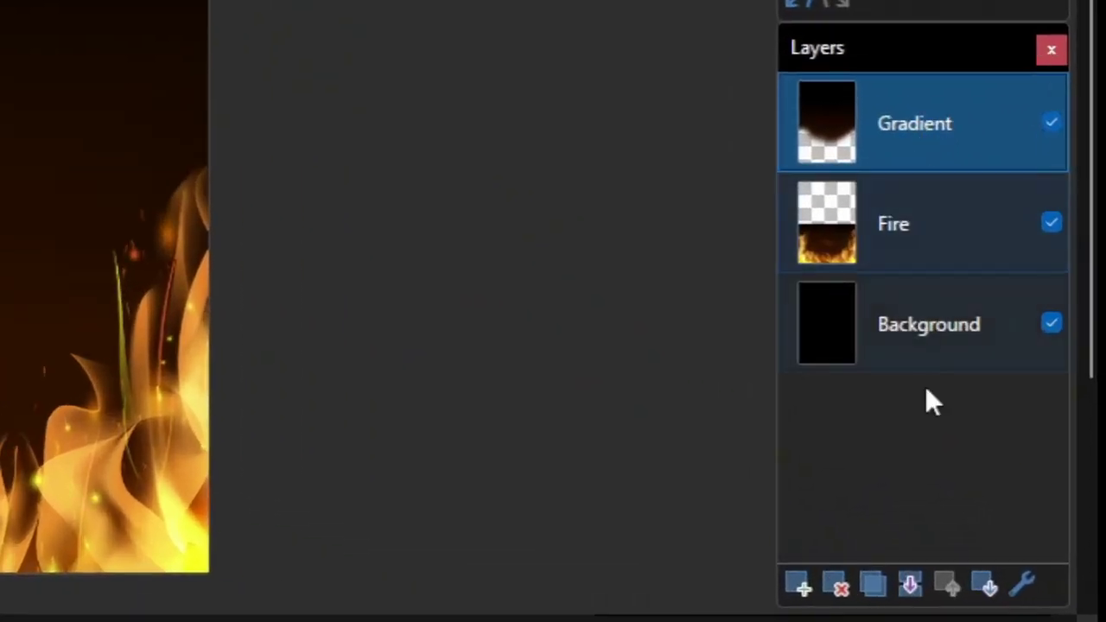
click(910, 584)
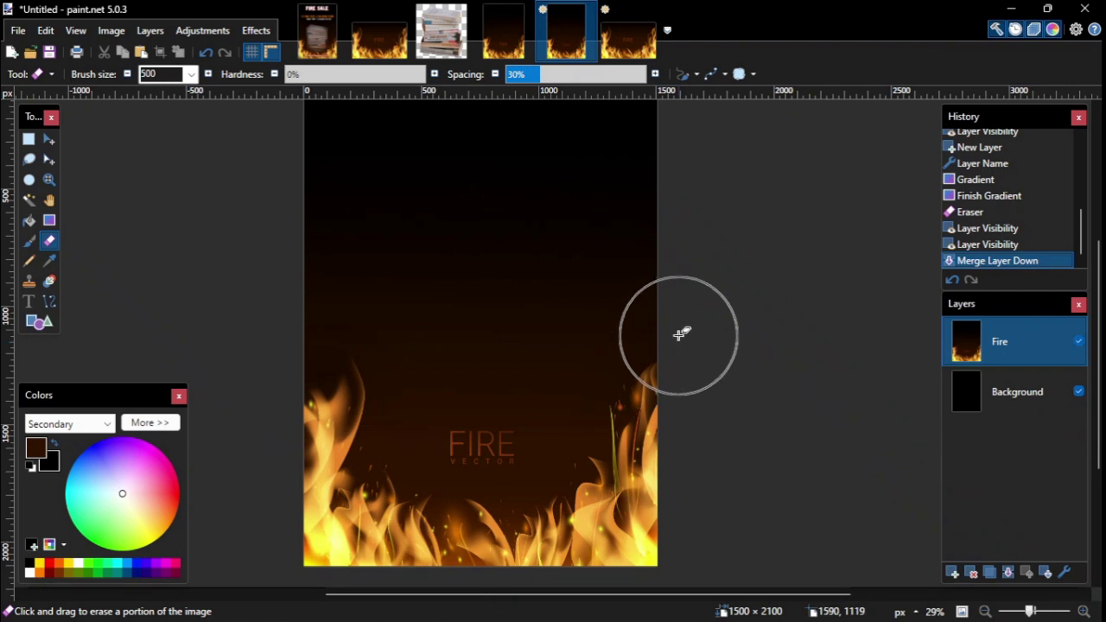
click(319, 43)
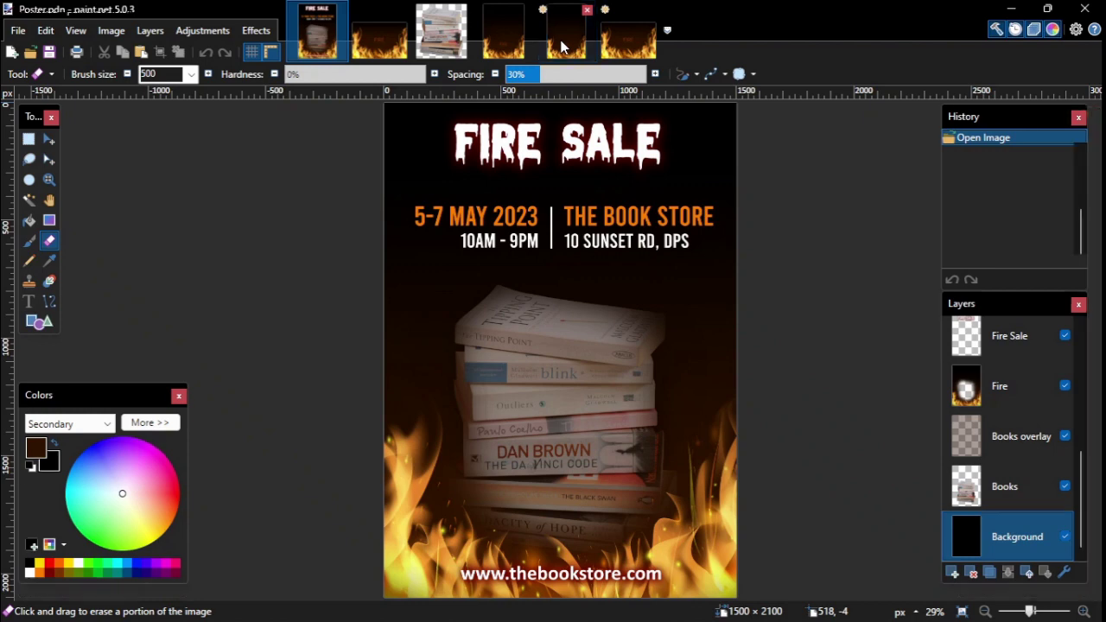
- In the Untitled image, add a layer named Books above Background, then start opening a file
click(561, 45)
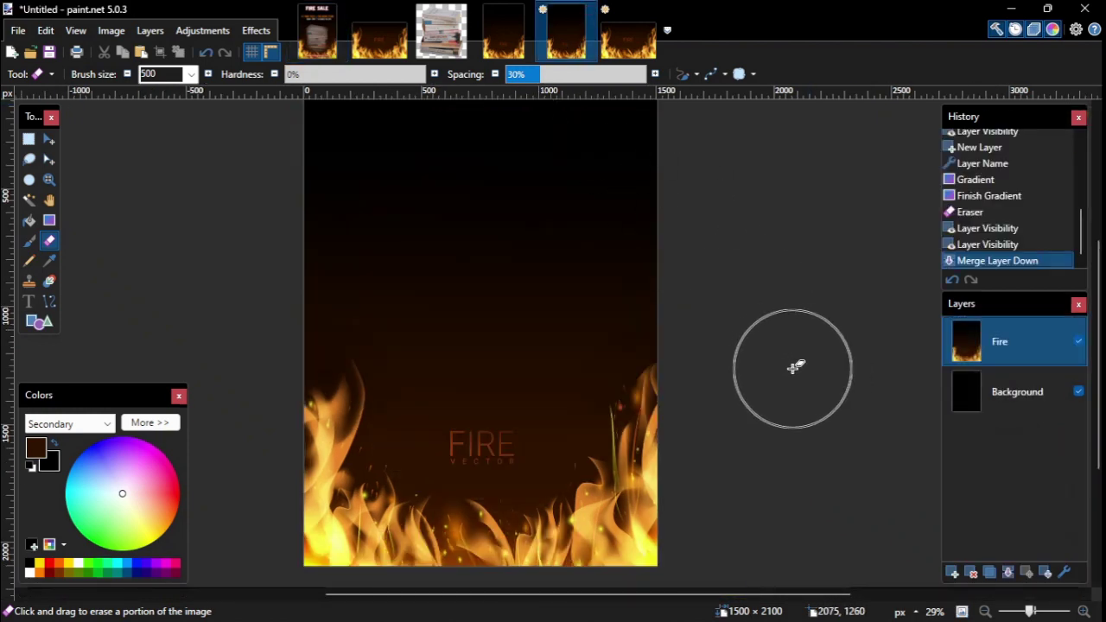
click(1028, 400)
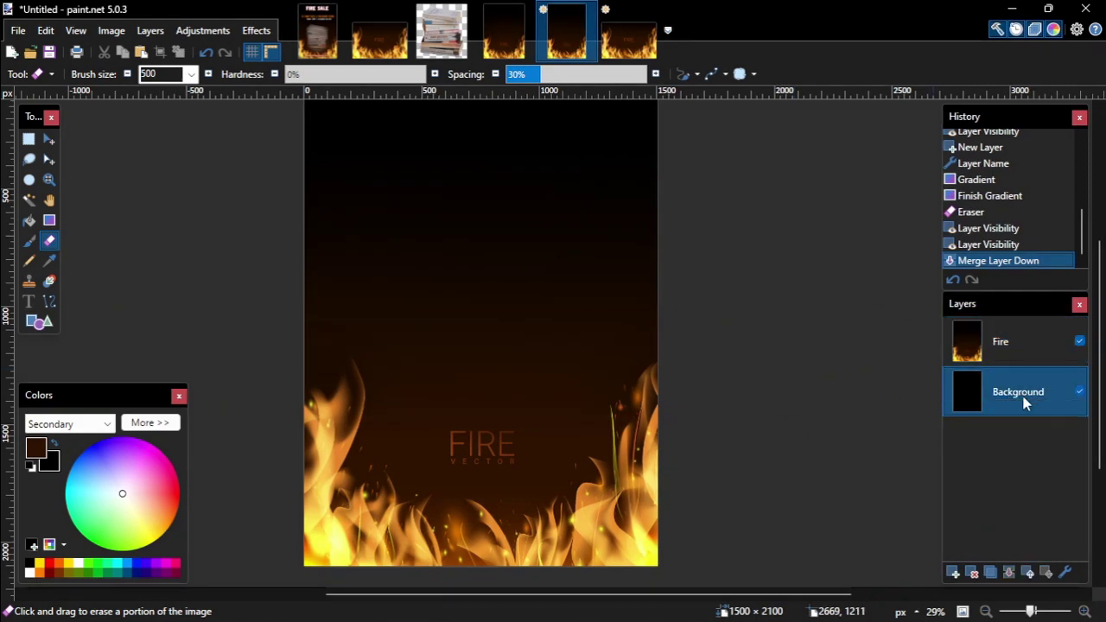
click(953, 572)
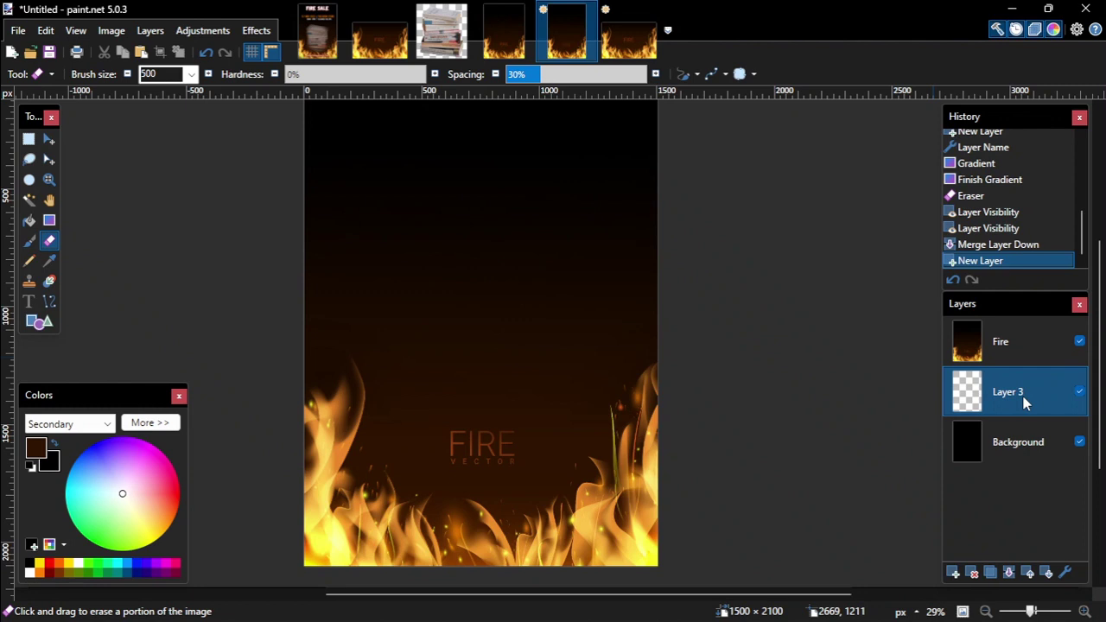
double_click(1024, 403)
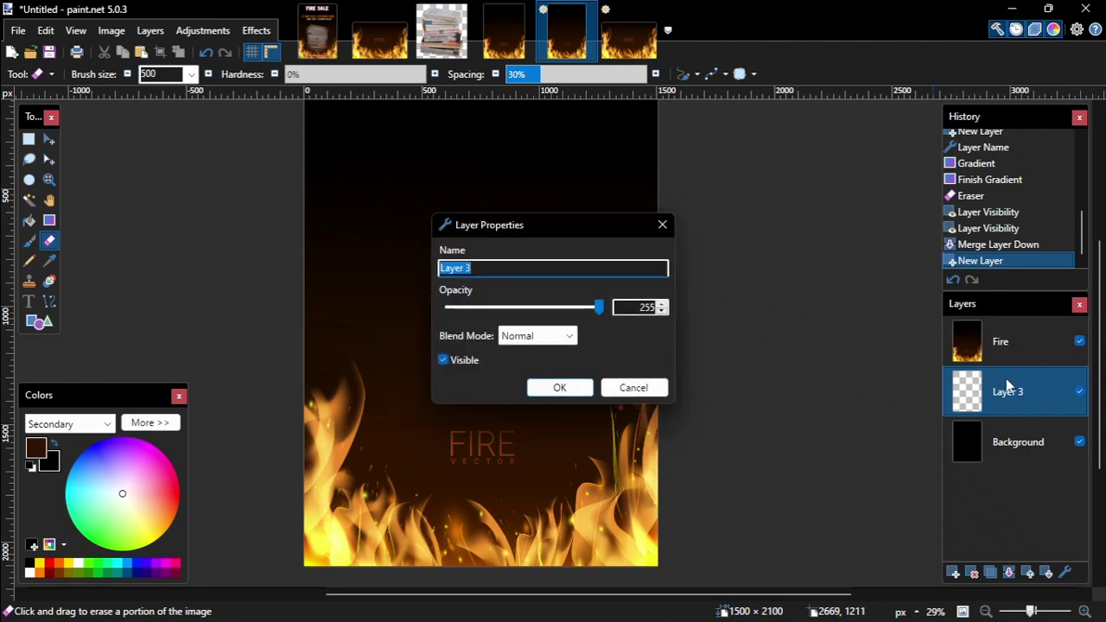
key(BackSpace)
text(Books)
key(Return)
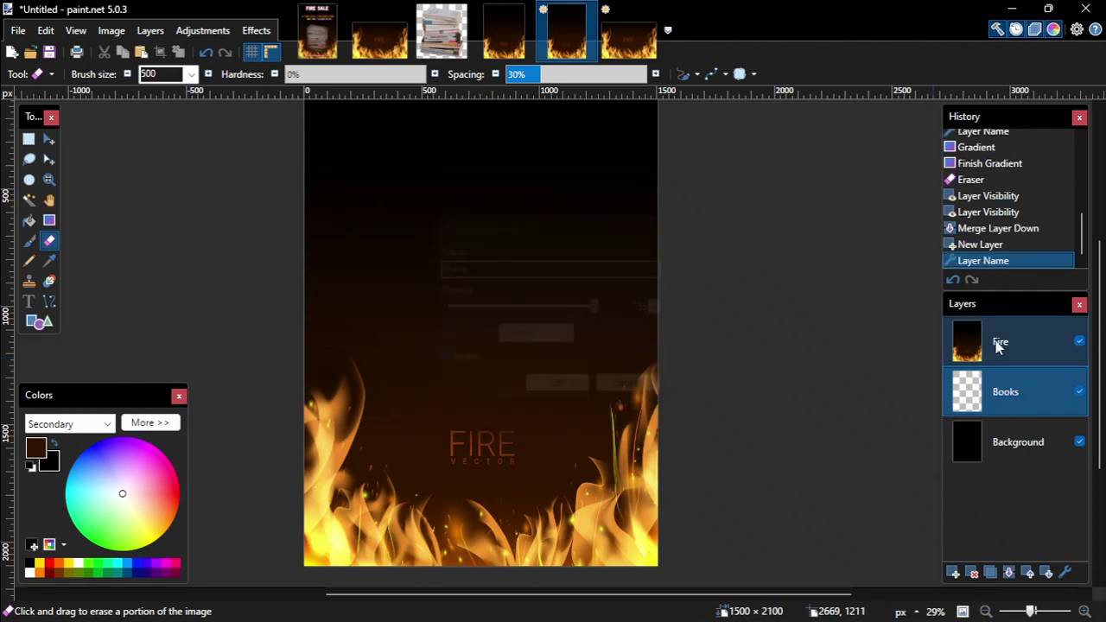
click(18, 31)
click(35, 73)
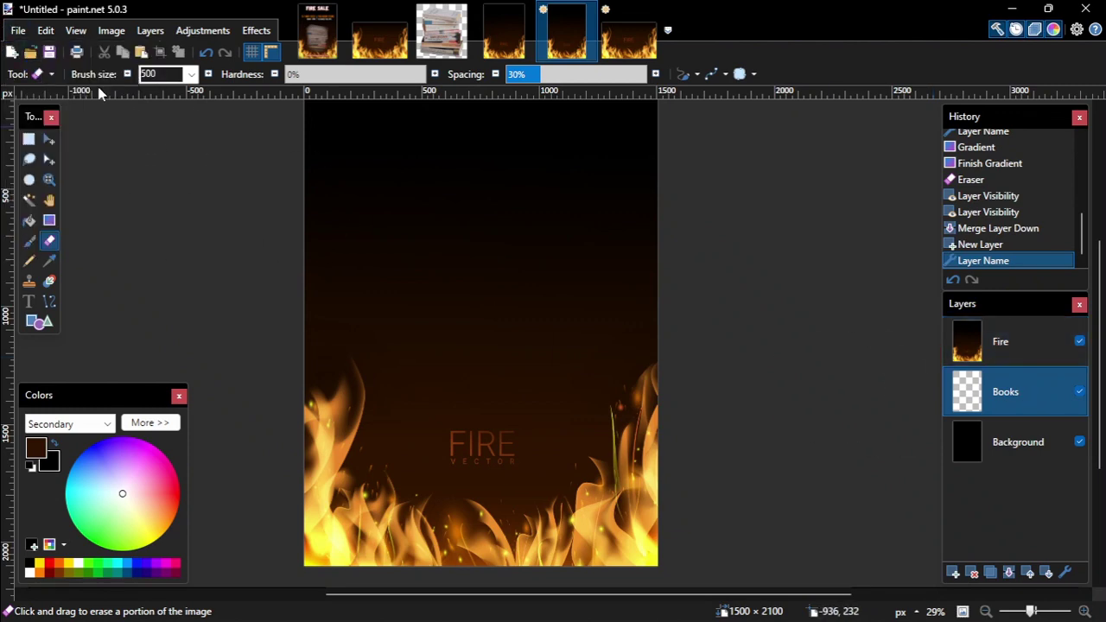
- Copy 3-Books.png onto the Books layer and move it down toward the lower centre
click(479, 138)
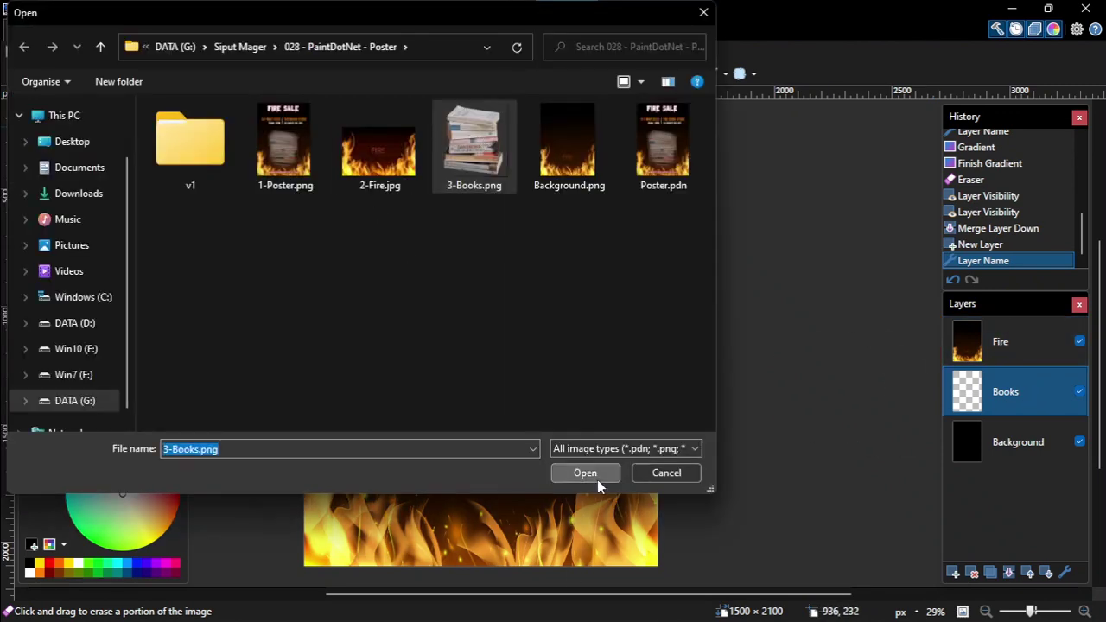
click(596, 479)
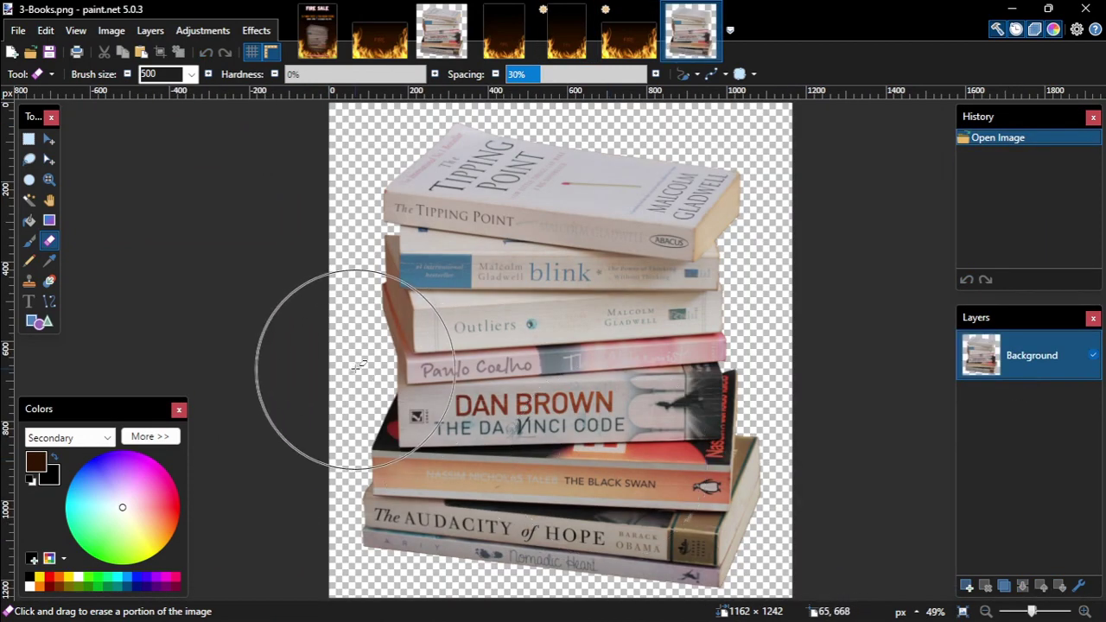
key(ctrl+a)
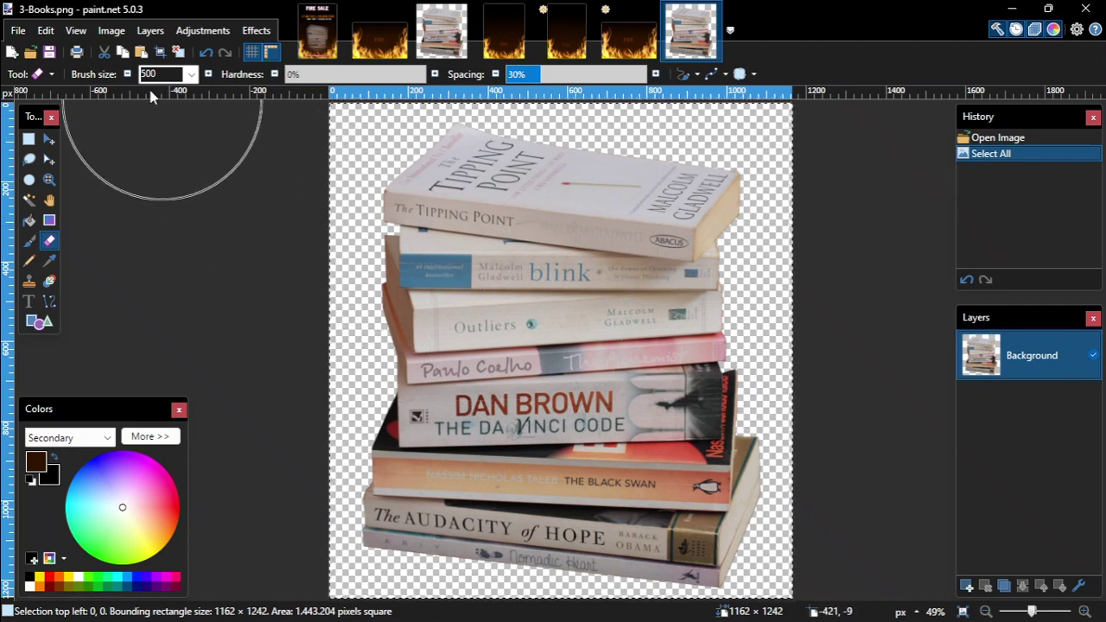
click(123, 50)
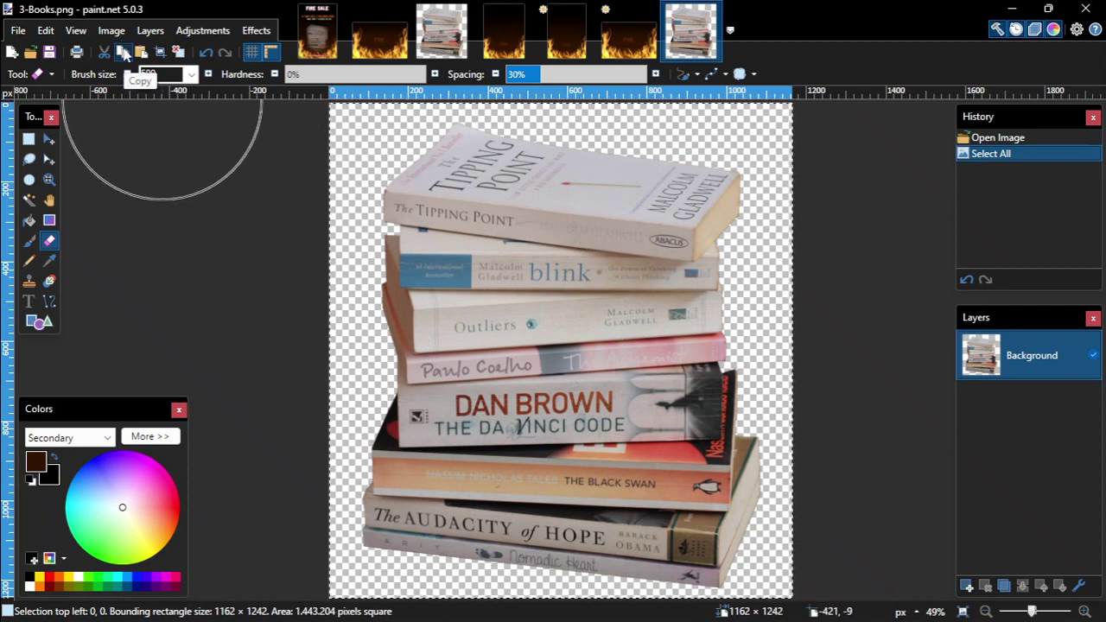
click(558, 40)
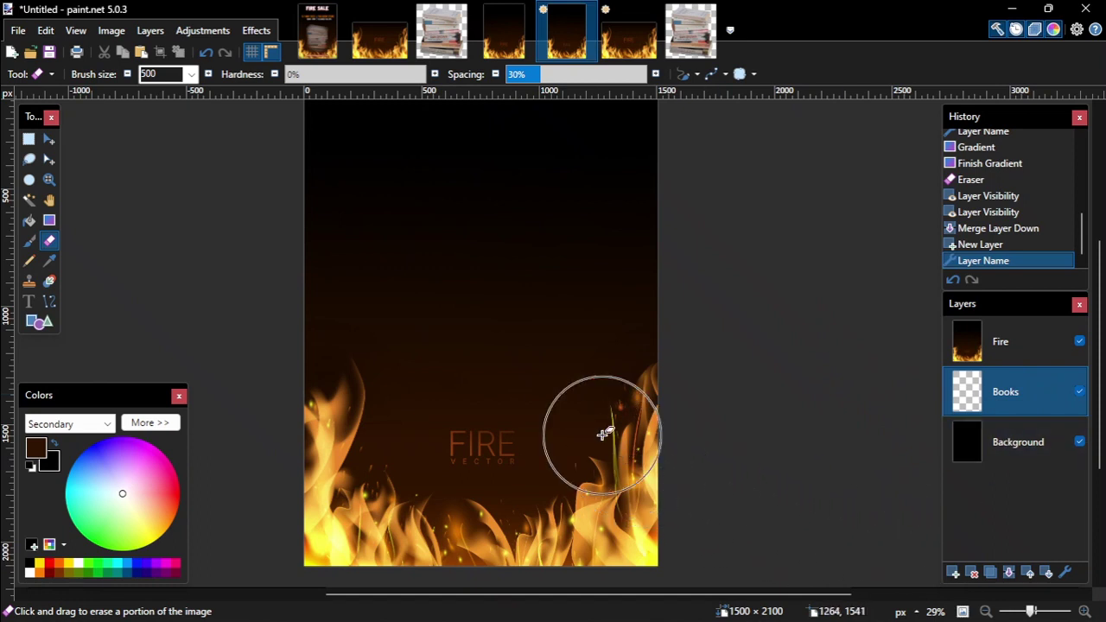
click(140, 53)
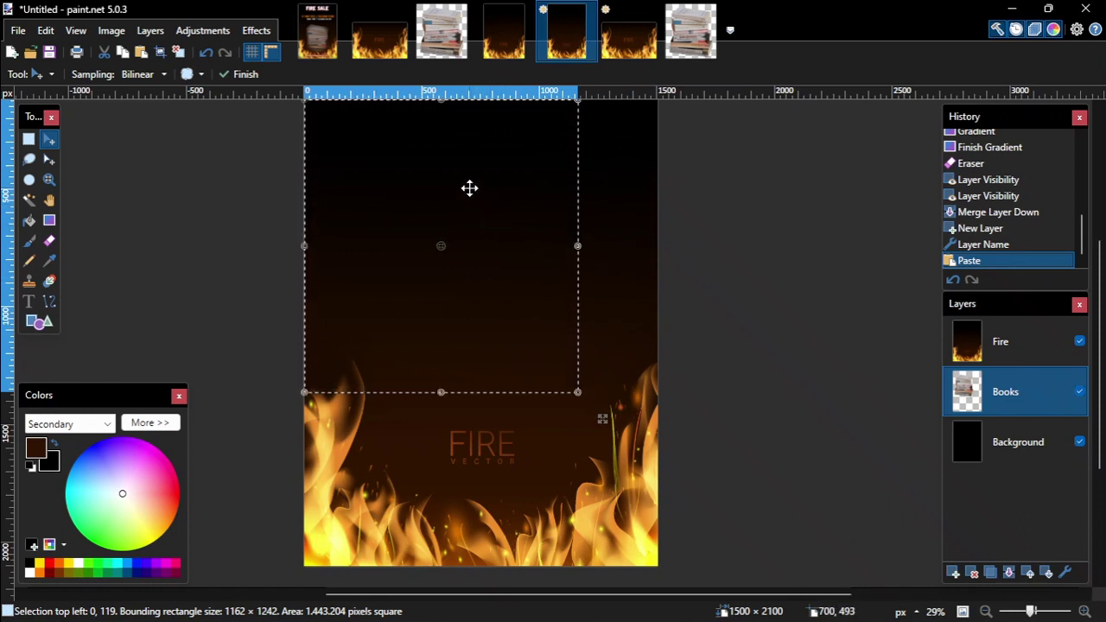
key(Return)
drag(469, 187, 528, 321)
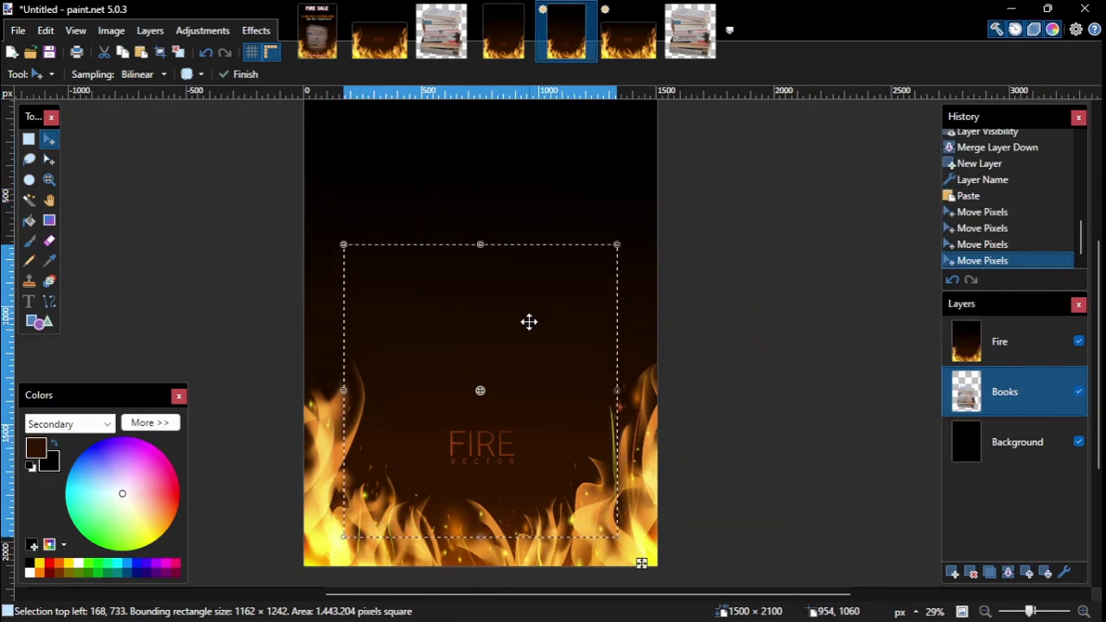
key(ctrl+d)
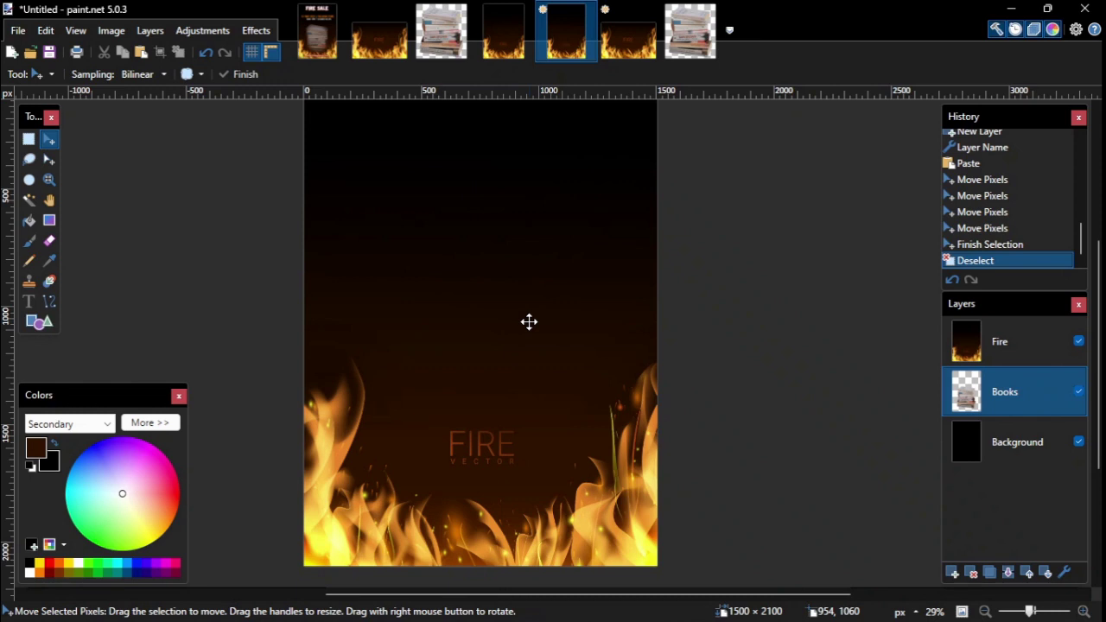
- Erase the centre of the Fire layer to reveal the book stack, comparing against Poster.pdn
click(1020, 339)
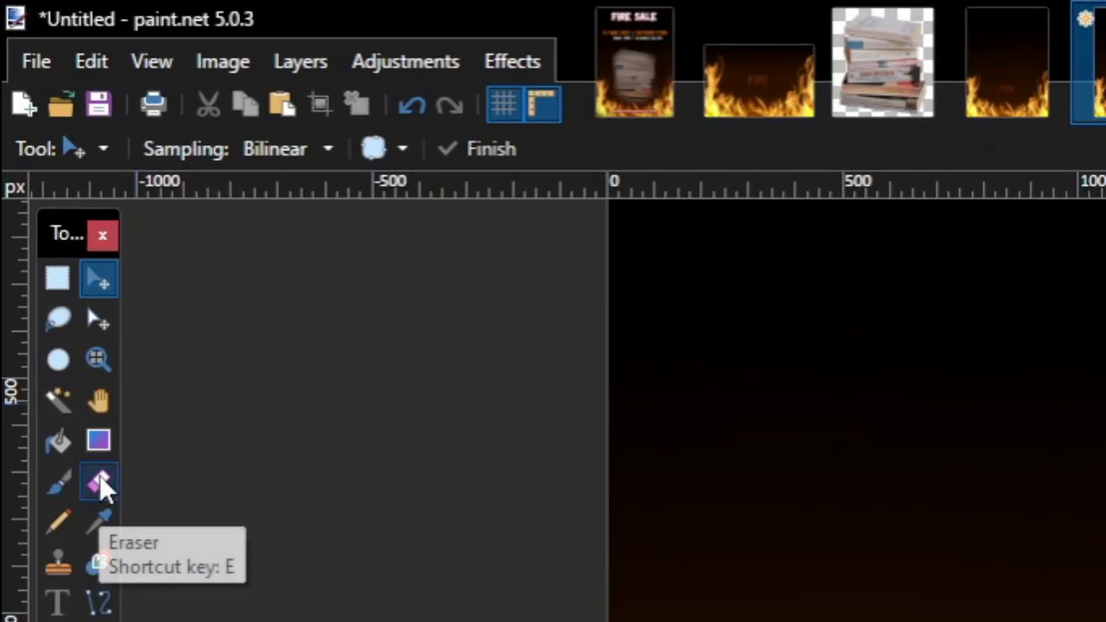
click(101, 484)
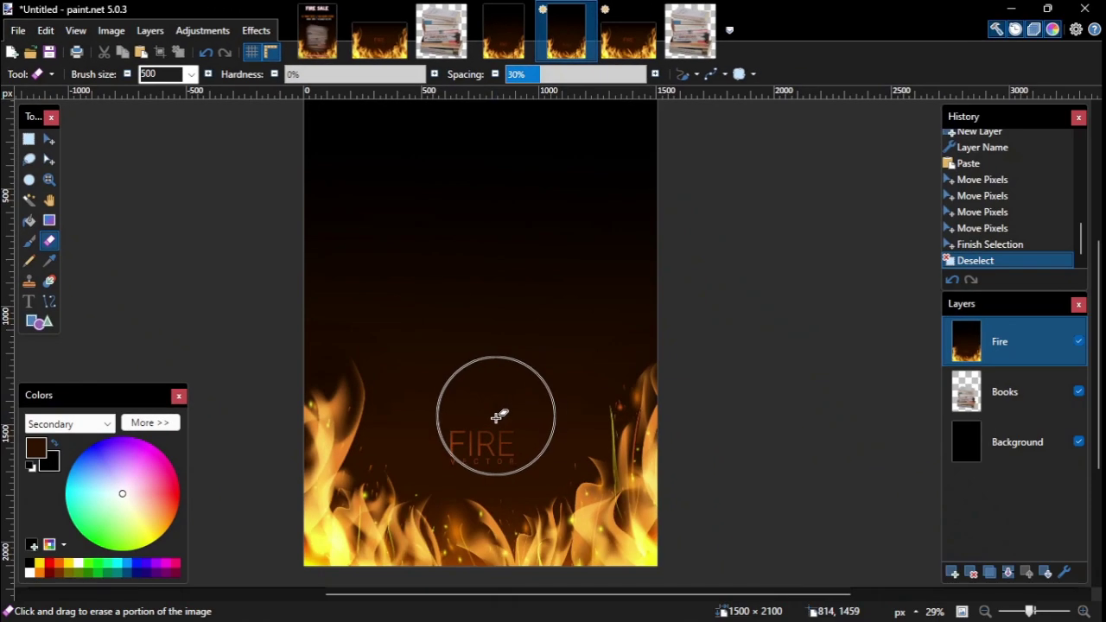
mouse_move(488, 417)
mouse_down()
mouse_move(453, 425)
mouse_move(471, 462)
mouse_move(513, 451)
mouse_move(541, 420)
mouse_move(421, 426)
mouse_move(442, 442)
mouse_move(439, 351)
mouse_move(520, 340)
mouse_move(535, 372)
mouse_move(432, 335)
mouse_move(432, 321)
mouse_move(532, 321)
mouse_move(504, 433)
mouse_move(519, 441)
mouse_move(418, 431)
mouse_move(436, 378)
mouse_move(424, 323)
mouse_move(504, 389)
mouse_up()
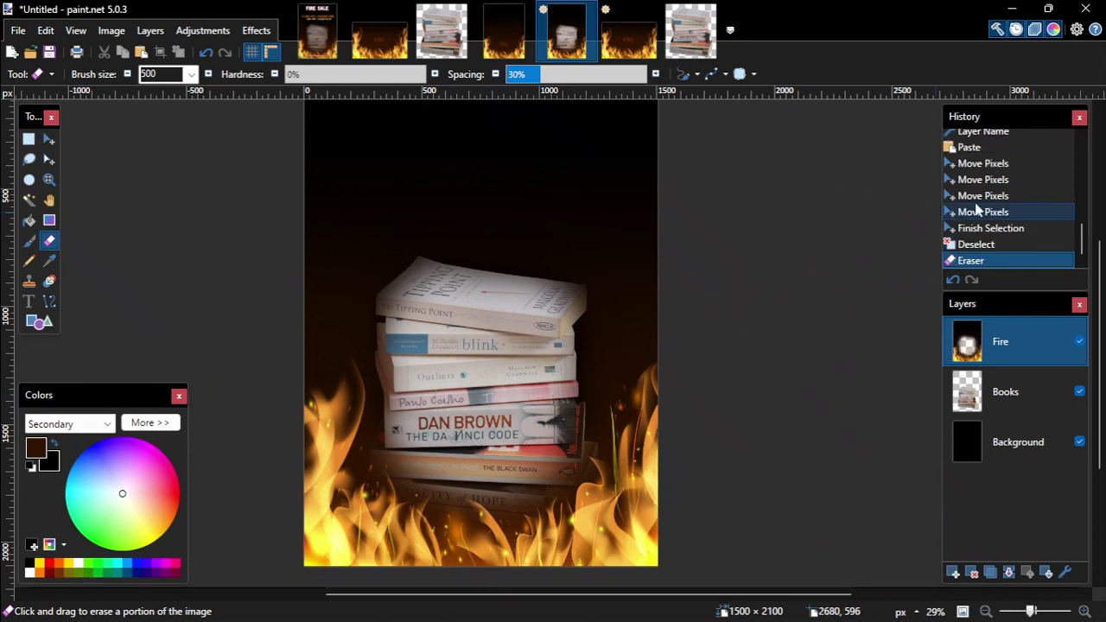
scroll(1009, 212, up, 1)
scroll(1005, 213, down, 1)
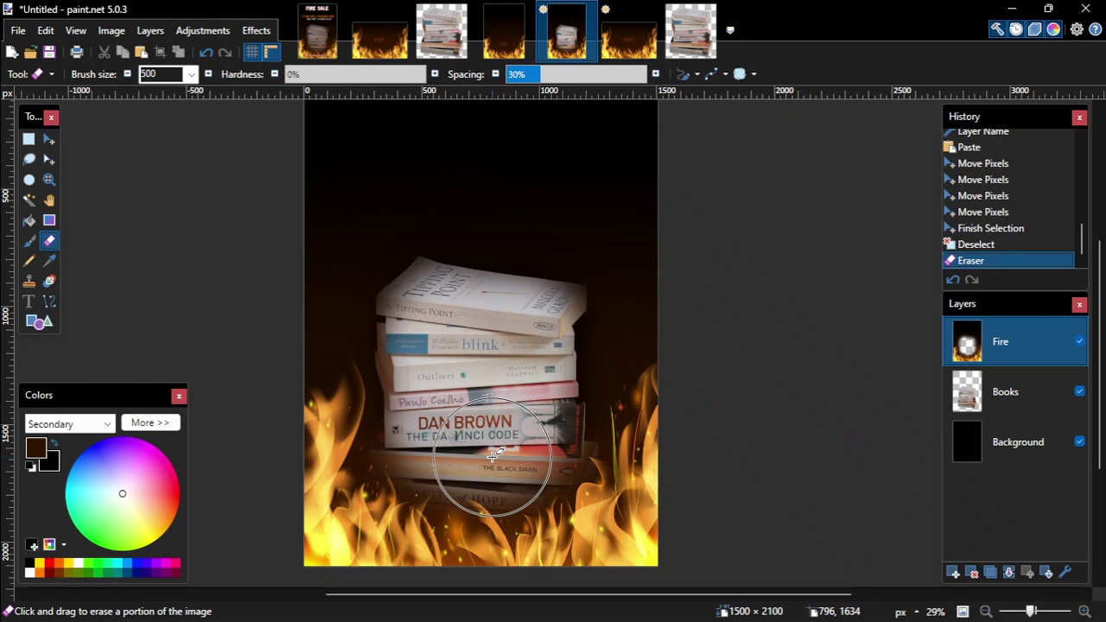
mouse_move(492, 455)
mouse_down()
mouse_move(480, 404)
mouse_move(453, 465)
mouse_move(453, 376)
mouse_move(463, 414)
mouse_move(483, 359)
mouse_up()
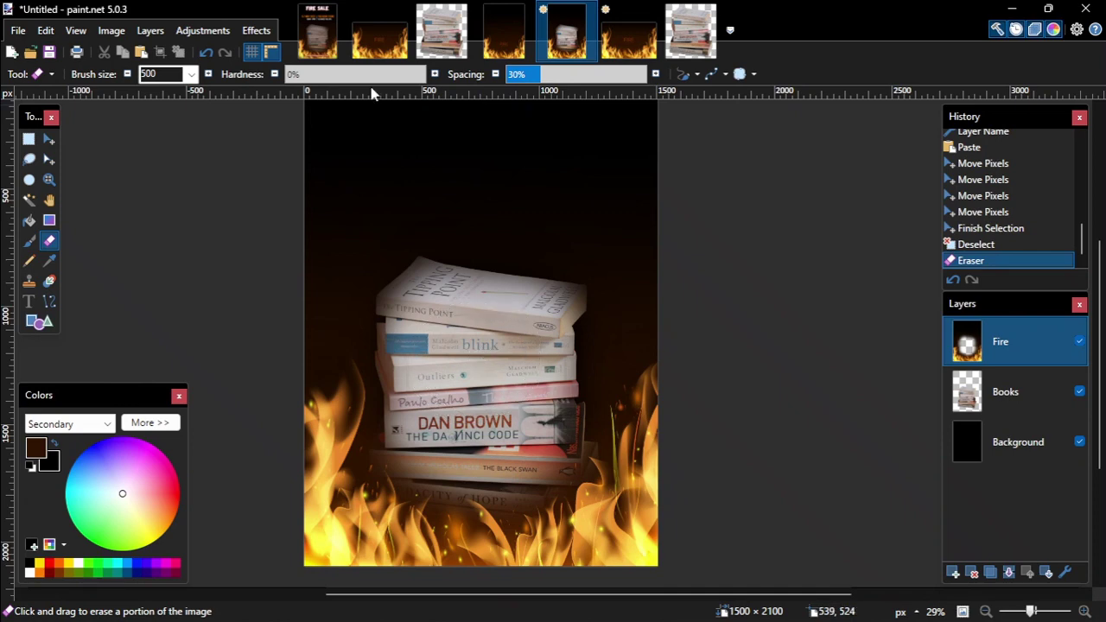
click(317, 30)
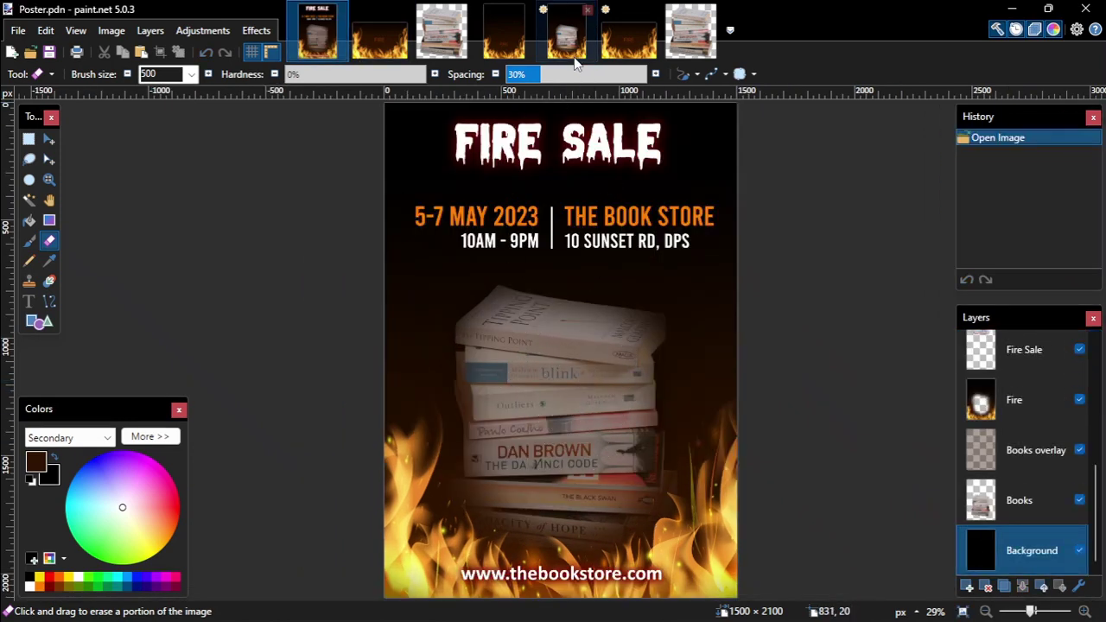
click(568, 34)
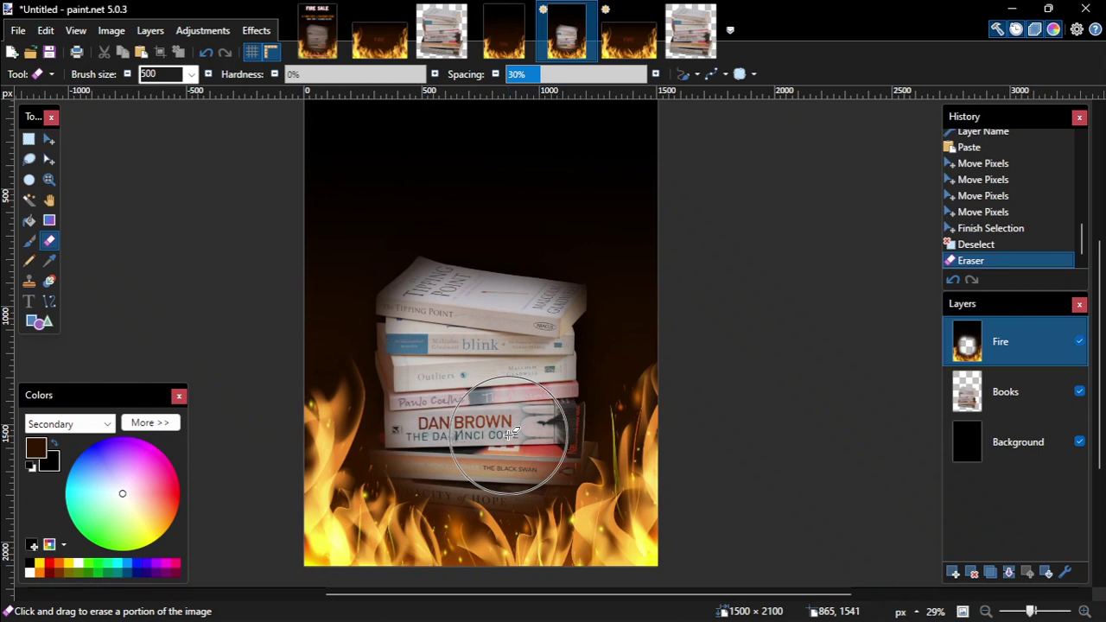
- Add a layer named Books Overlay above Books and bucket-fill it with dark brown
click(1010, 399)
click(953, 572)
double_click(1010, 393)
text(Boo)
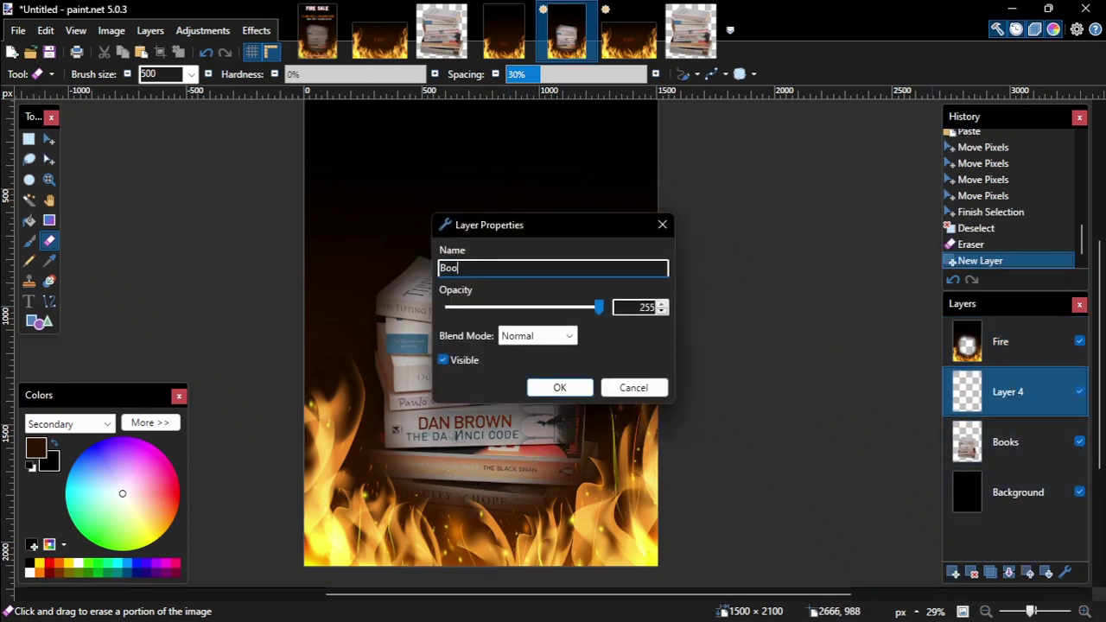
text(ks Overlay)
key(Return)
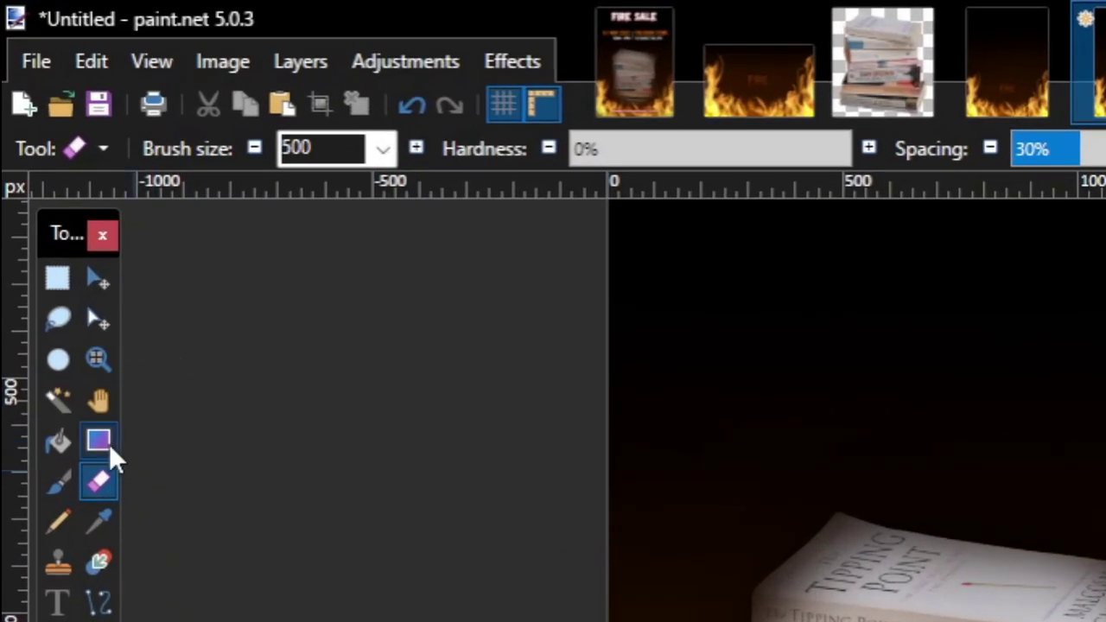
click(73, 449)
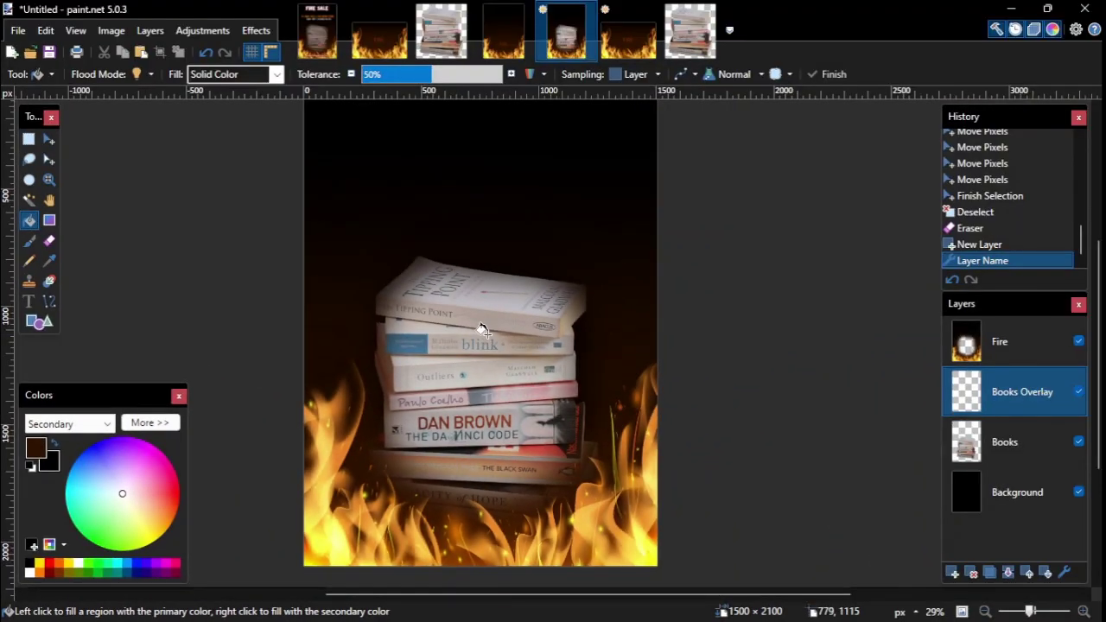
click(485, 332)
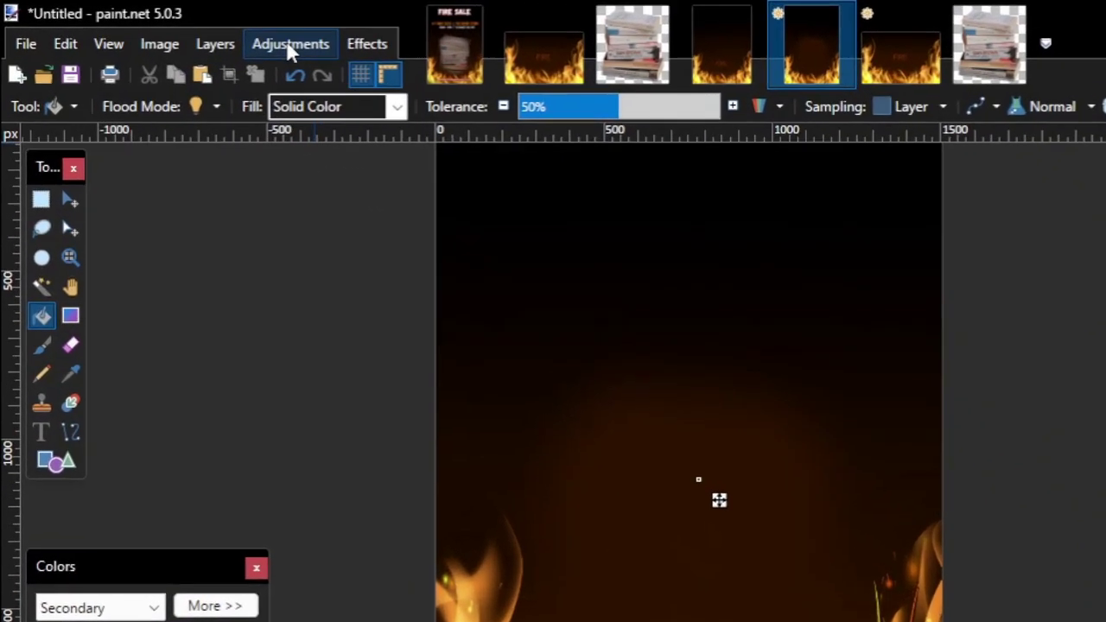
- Set the Books Overlay layer's transparency to about -61 using Adjustments > Transparency
click(290, 45)
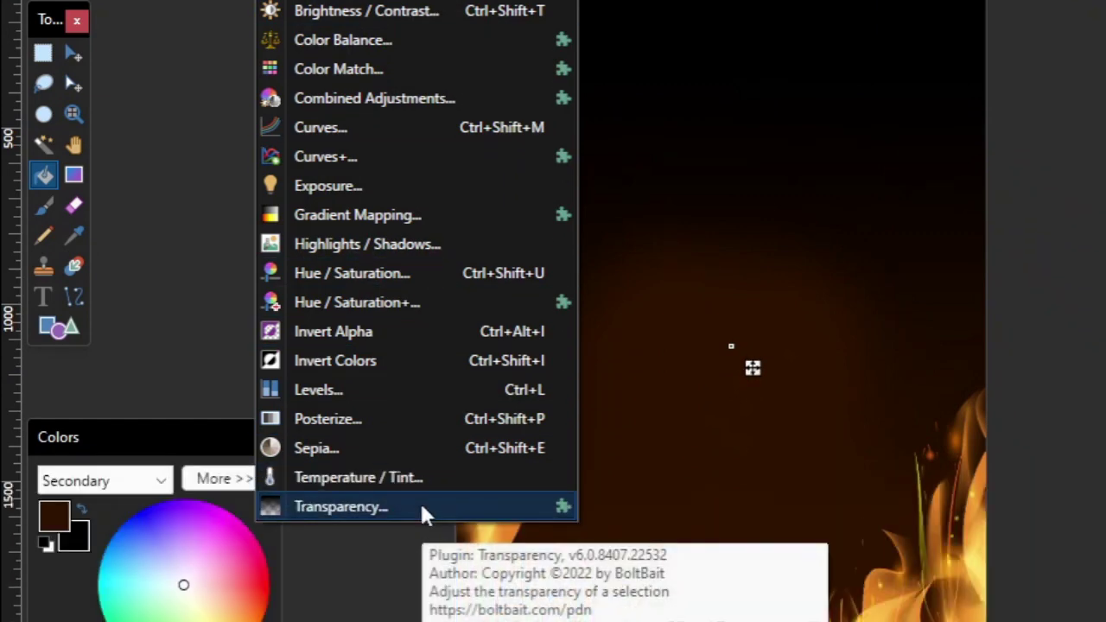
click(420, 507)
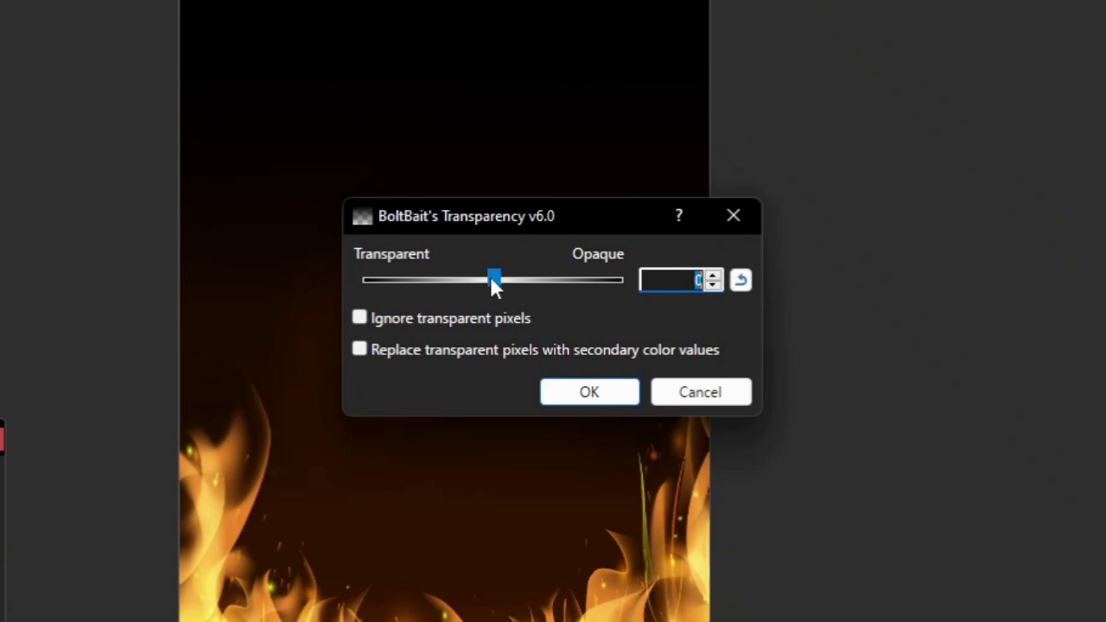
drag(492, 279, 415, 292)
drag(548, 218, 777, 71)
mouse_move(647, 134)
mouse_down()
mouse_move(678, 142)
mouse_move(644, 142)
mouse_up()
click(819, 246)
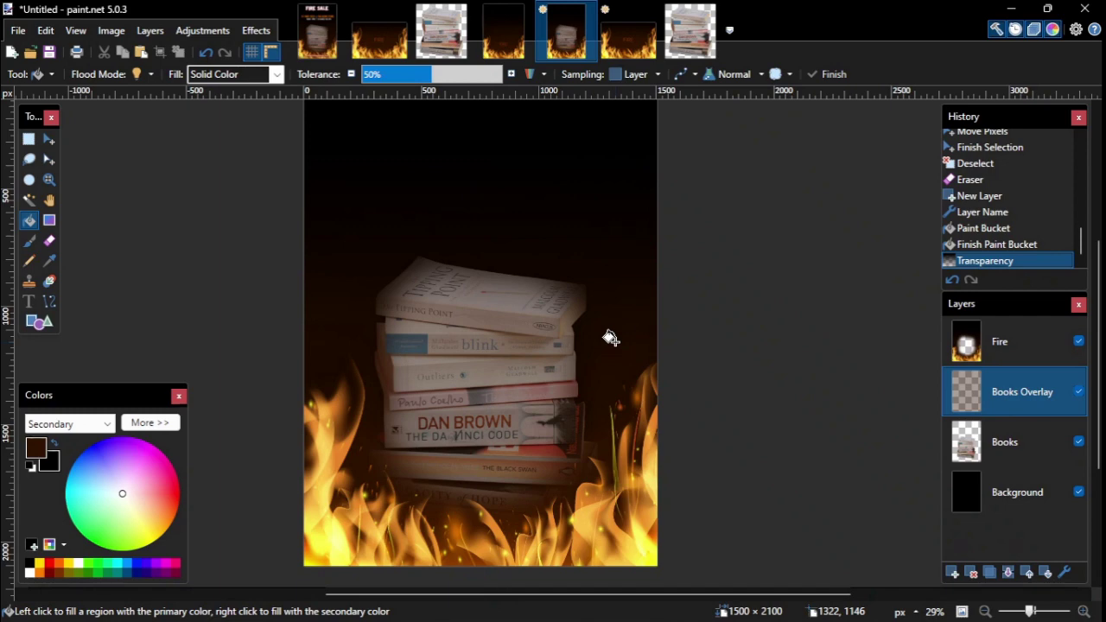
click(1016, 354)
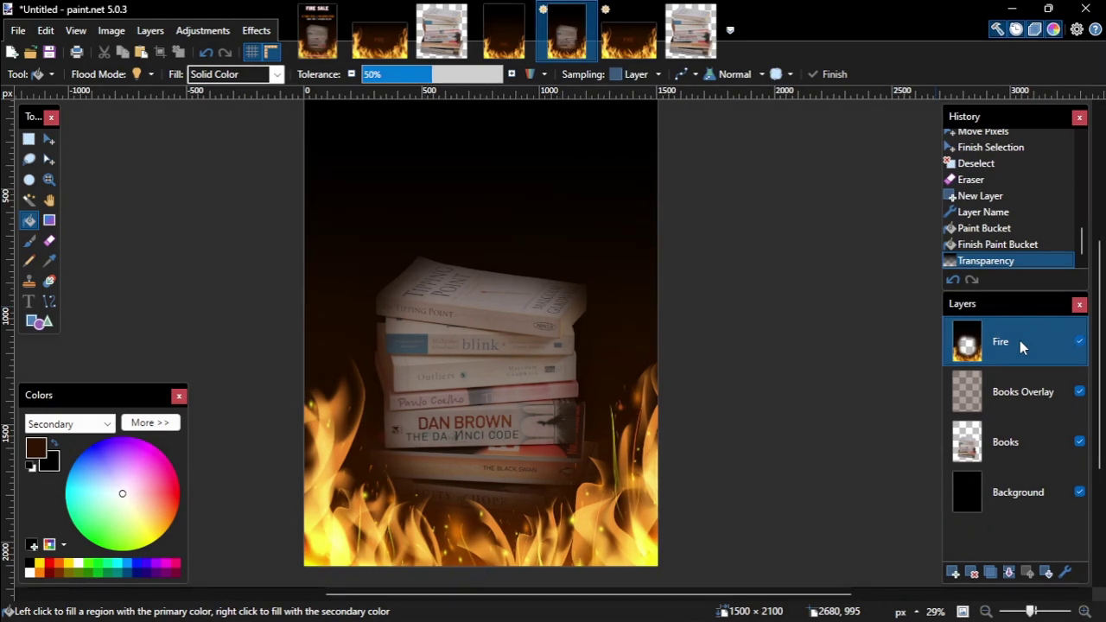
- Add a new layer above Fire named Fire Sale
click(952, 572)
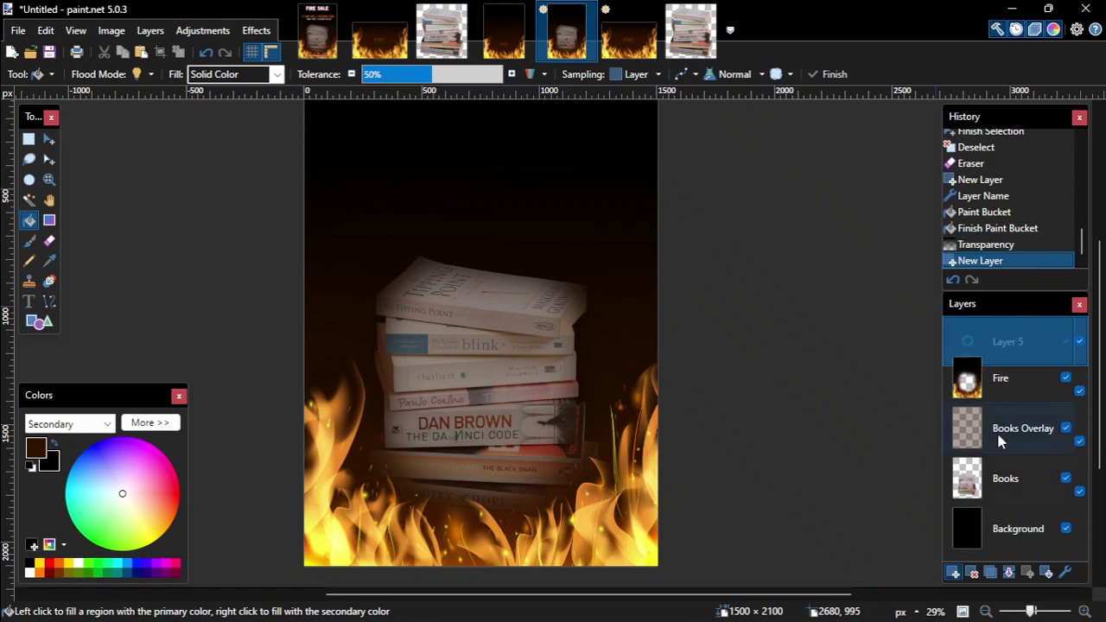
double_click(1023, 352)
text(Fire Sa)
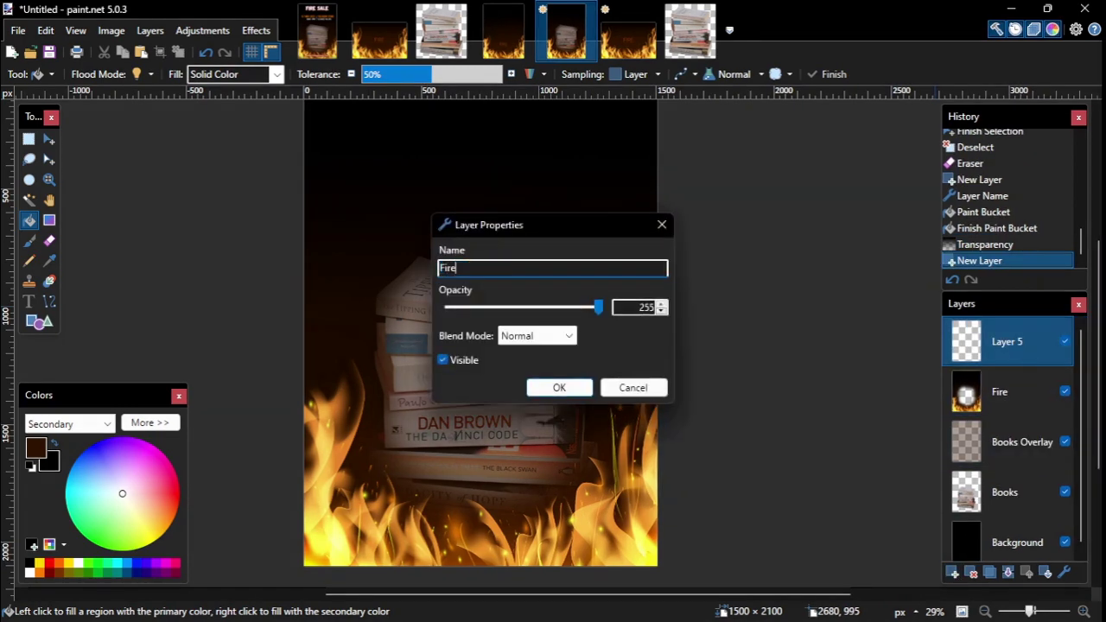
text(le)
key(Return)
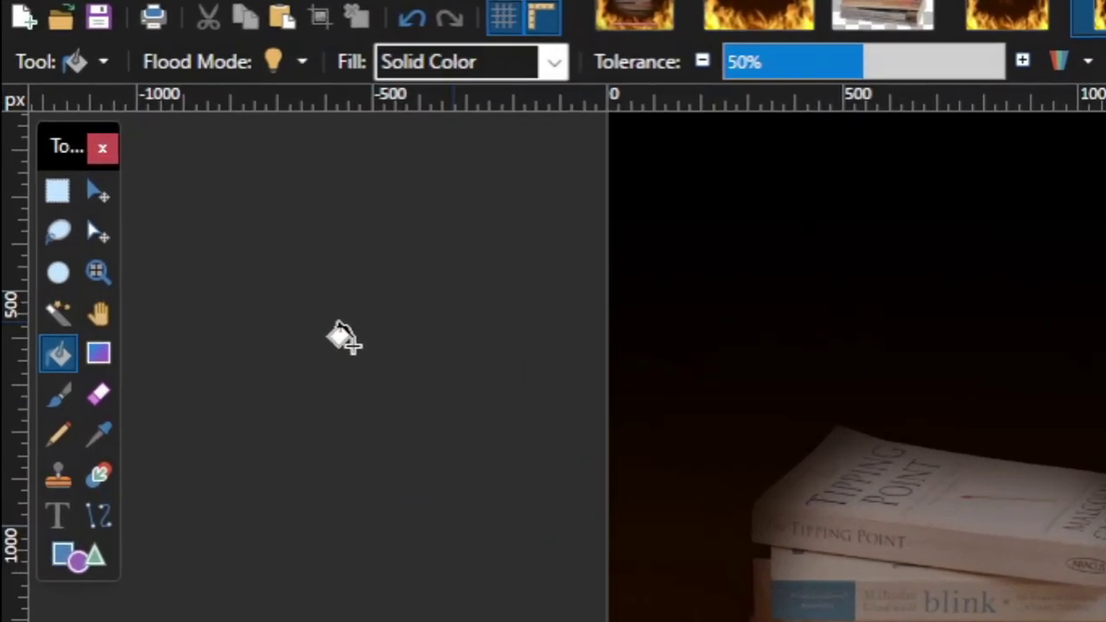
- Set the Text tool to Melted Monster, size 156, centre-aligned, with white as primary colour
click(73, 529)
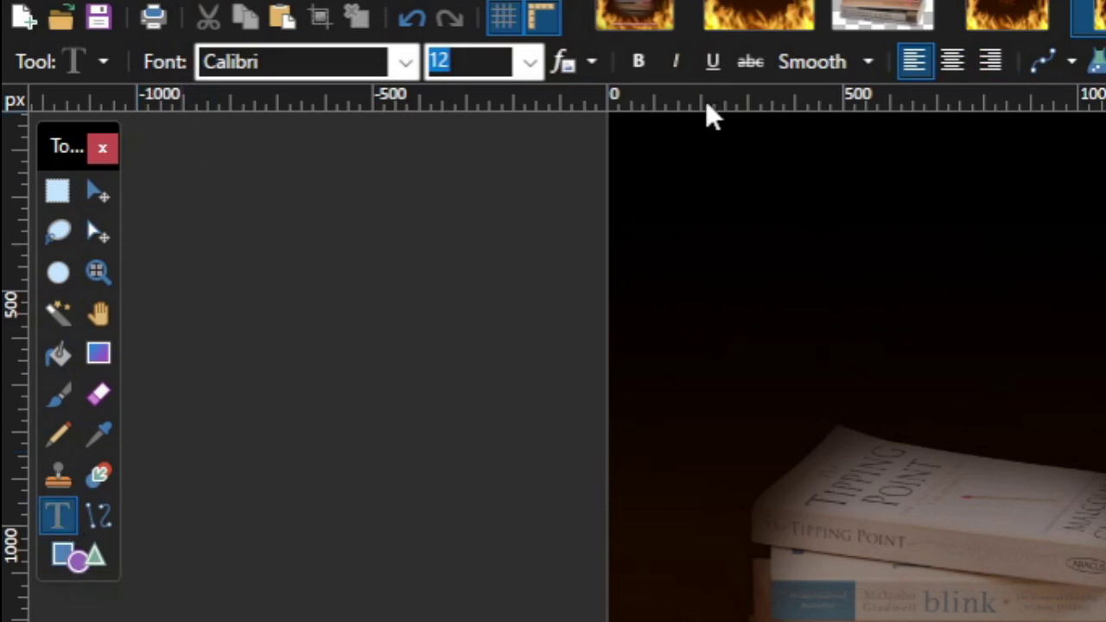
click(405, 63)
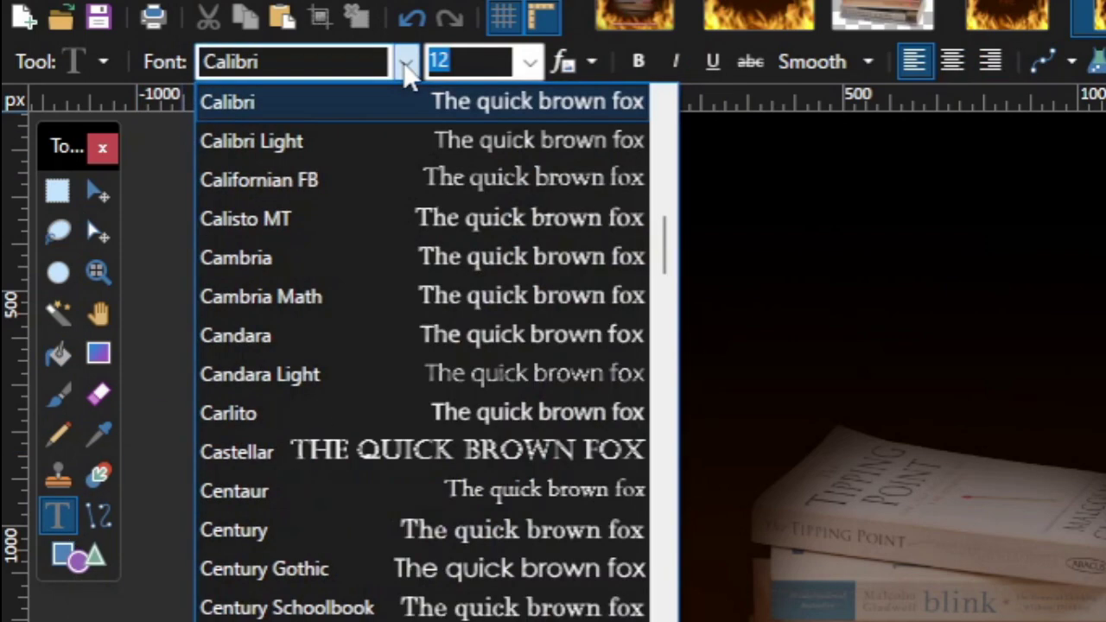
drag(667, 242, 641, 546)
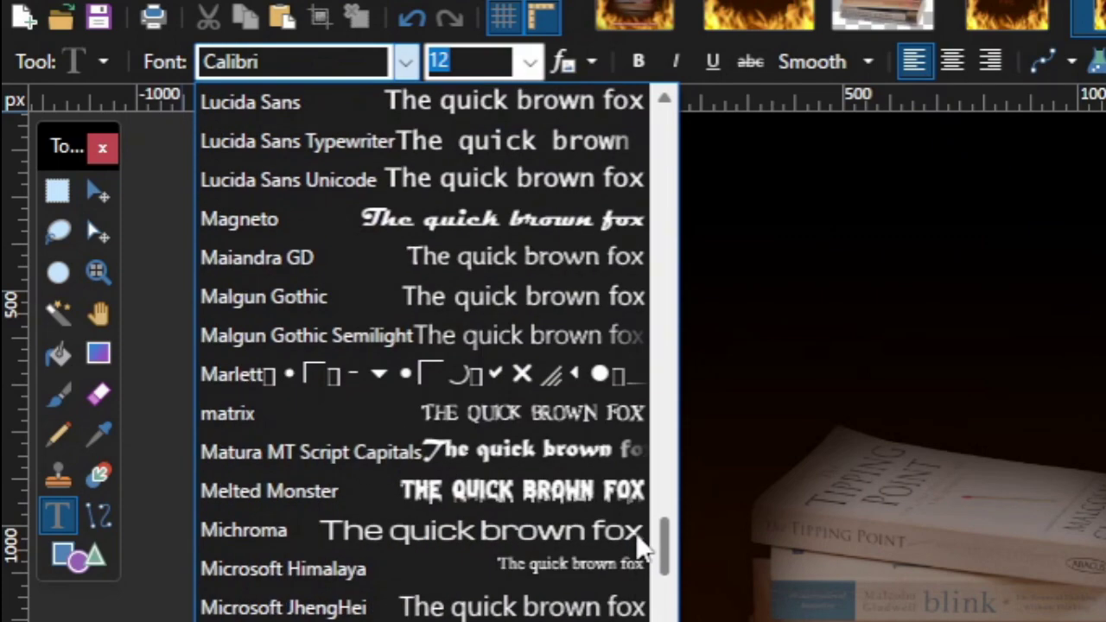
click(416, 489)
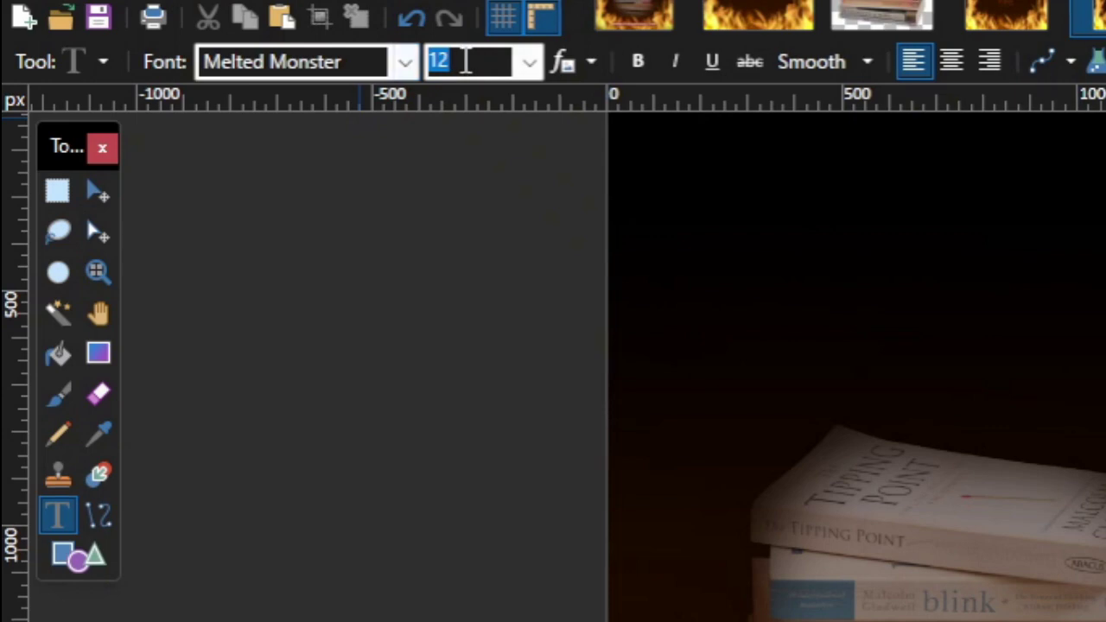
text(1)
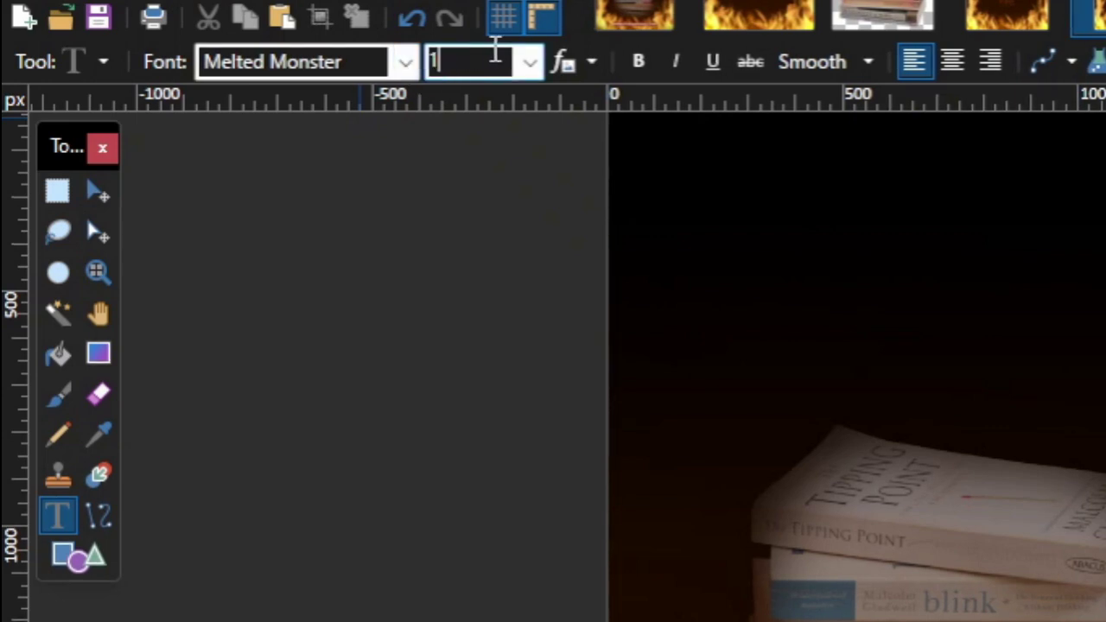
text(56)
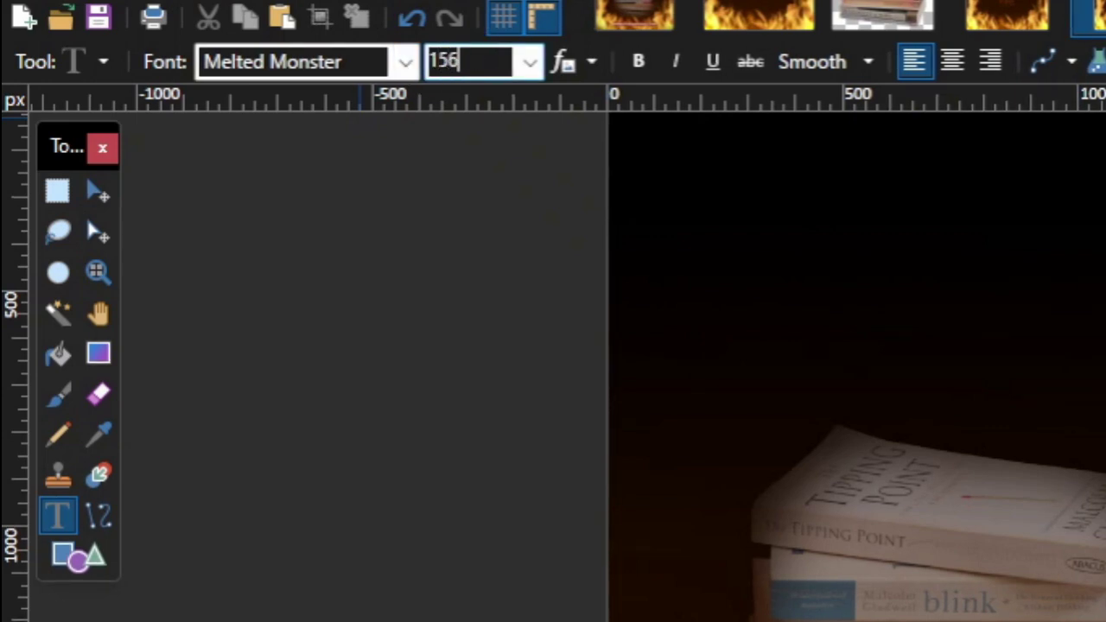
click(963, 66)
scroll(1098, 320, up, 3)
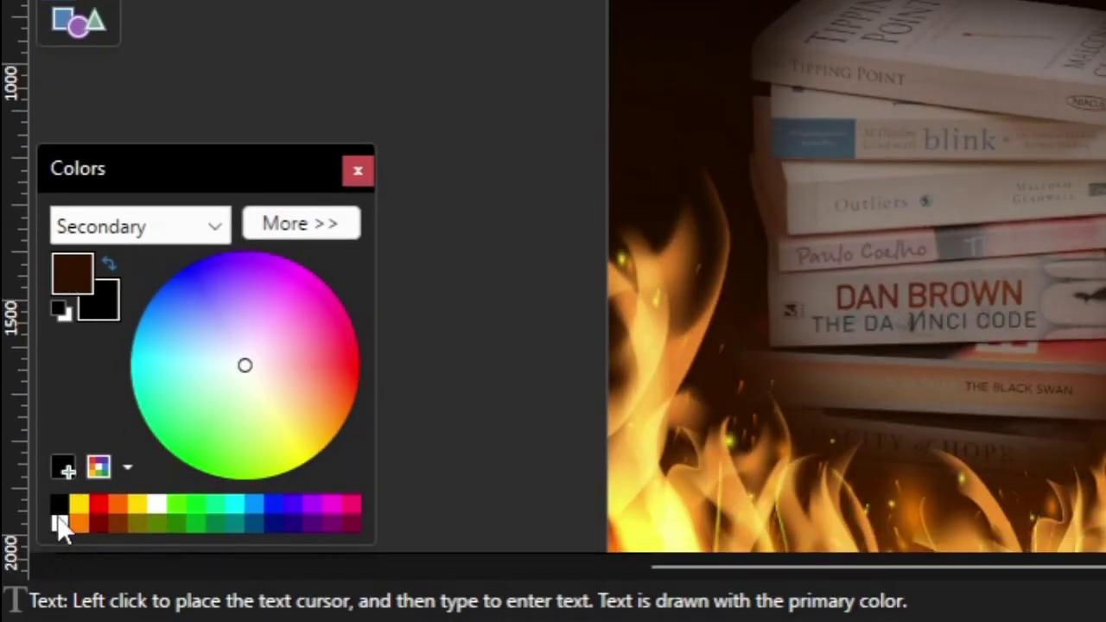
click(69, 287)
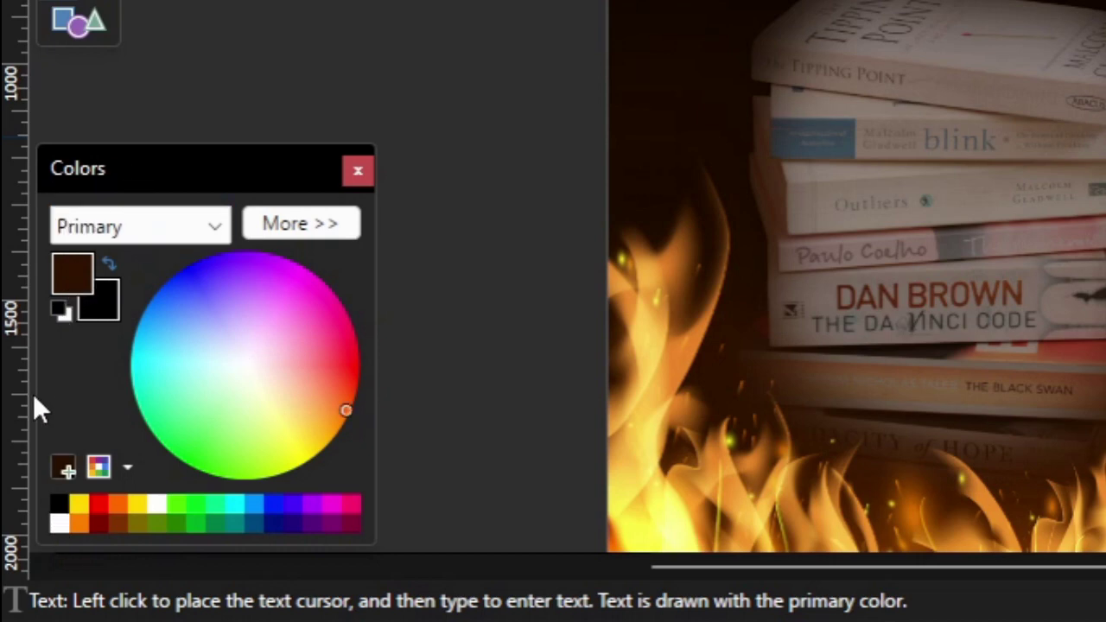
click(57, 525)
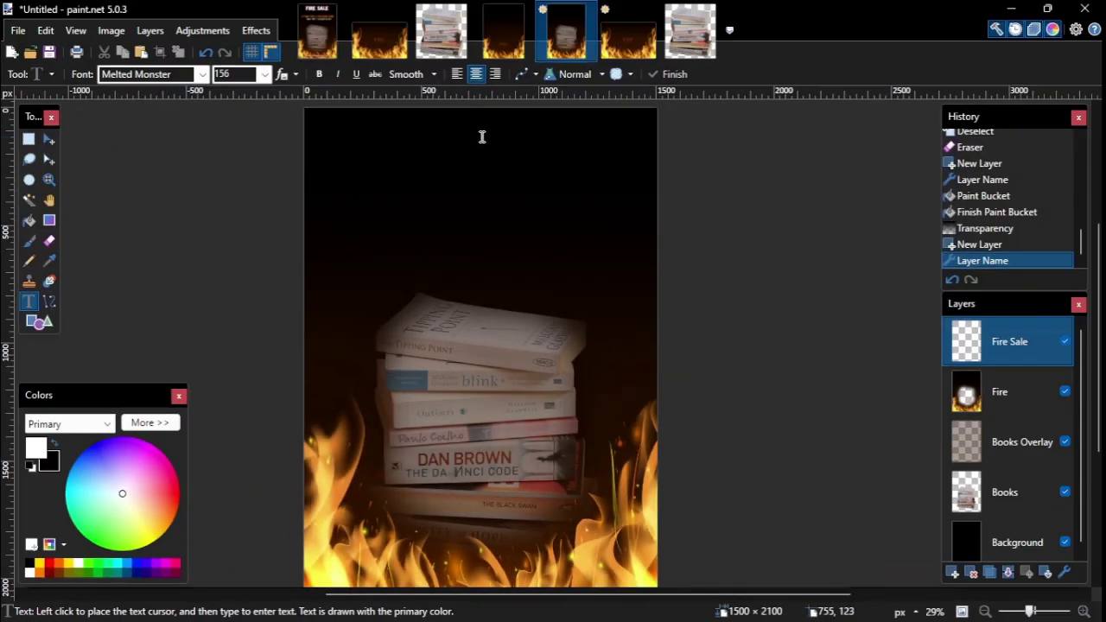
- Type FIRE SALE near the top centre and nudge the title slightly down
click(481, 136)
text(FIRE SALE)
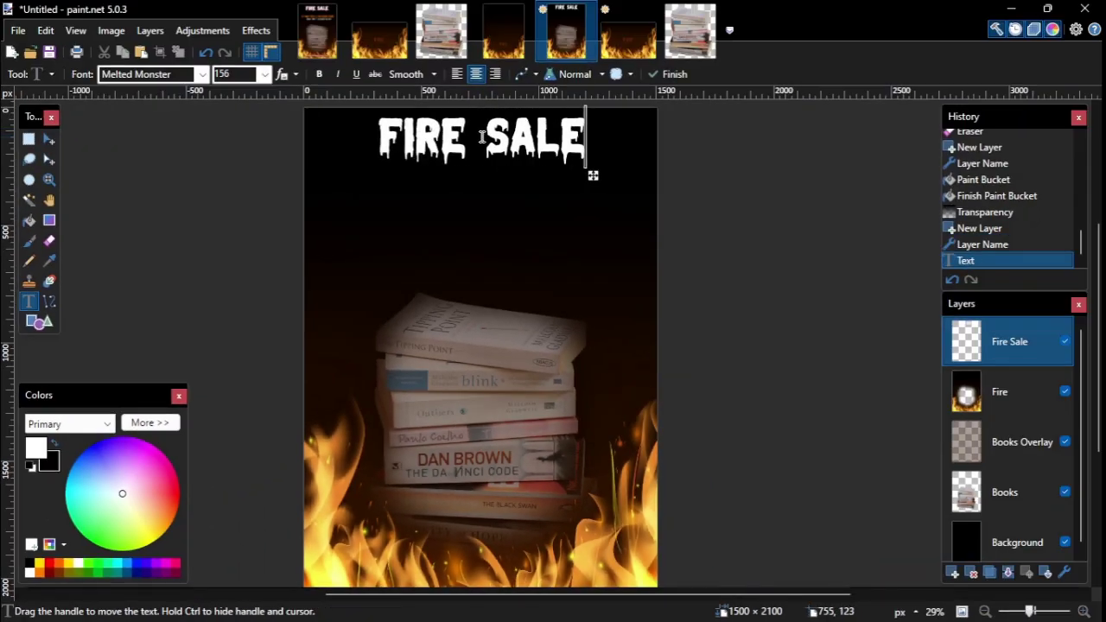
click(49, 142)
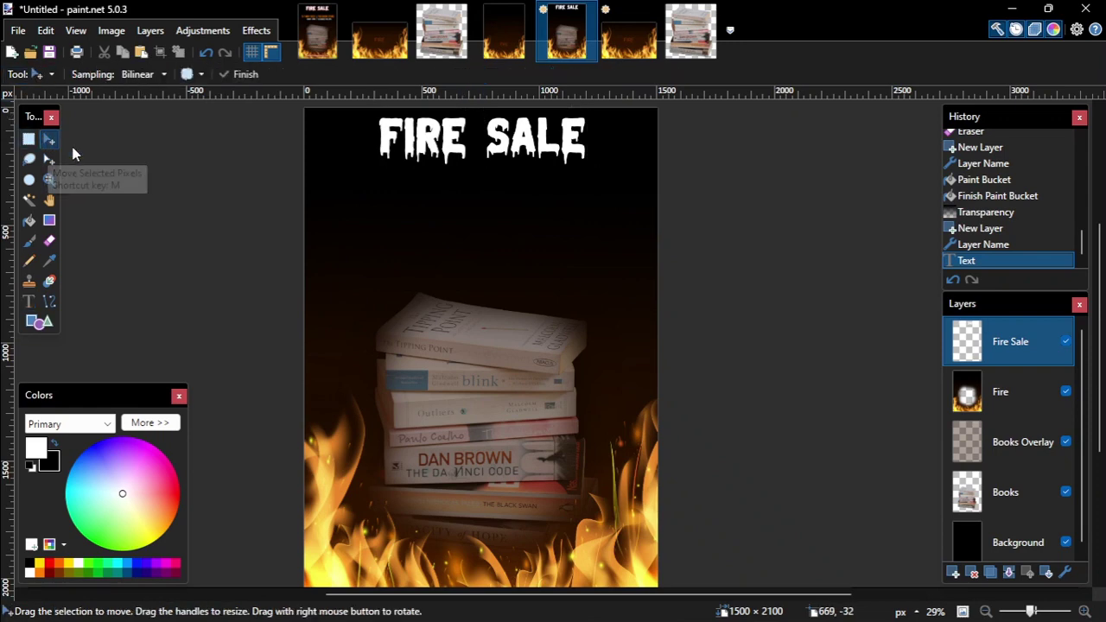
key(ctrl+a)
click(496, 134)
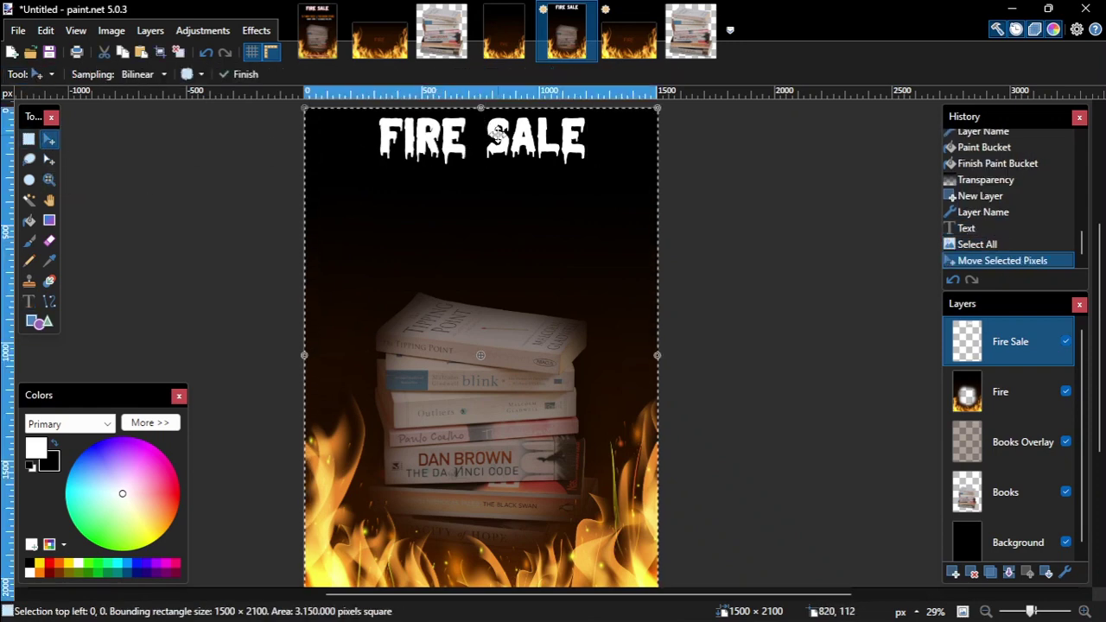
drag(496, 133, 498, 138)
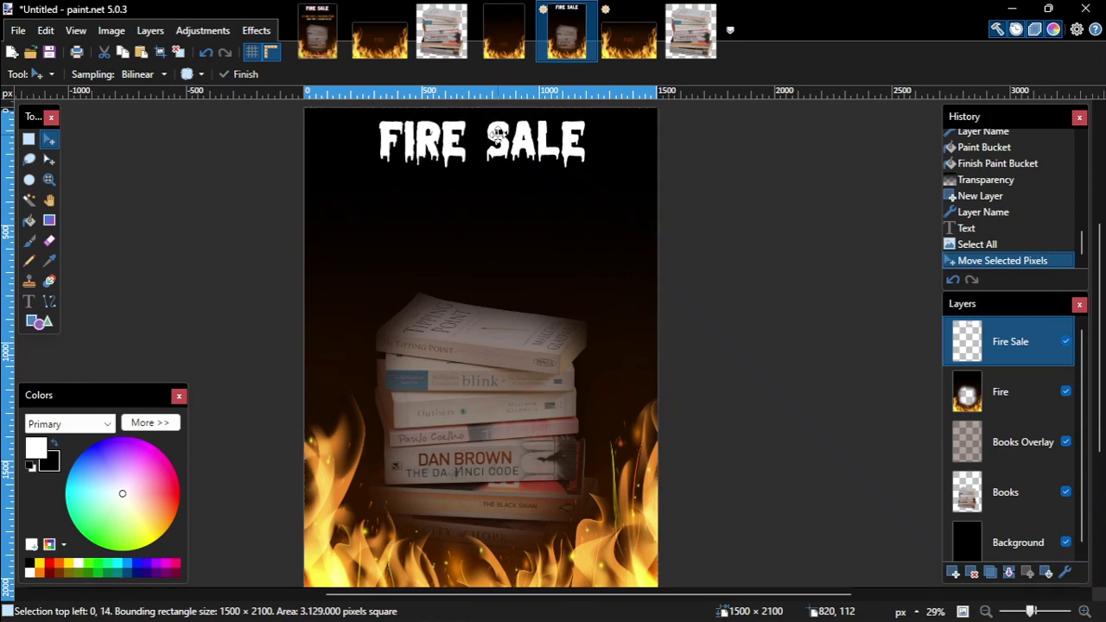
key(ctrl+d)
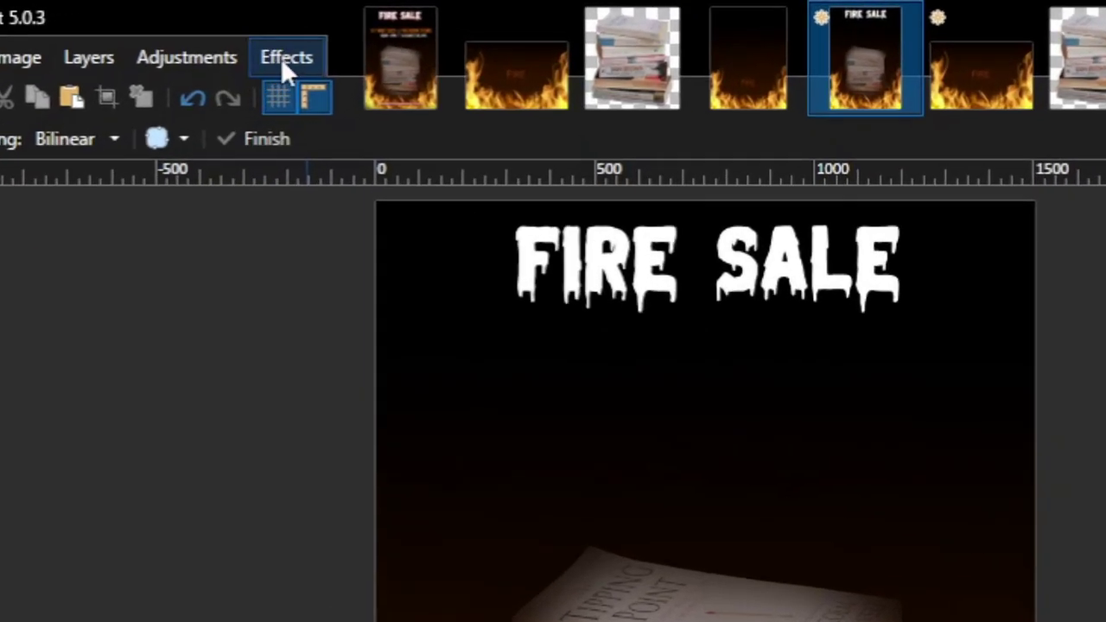
click(256, 31)
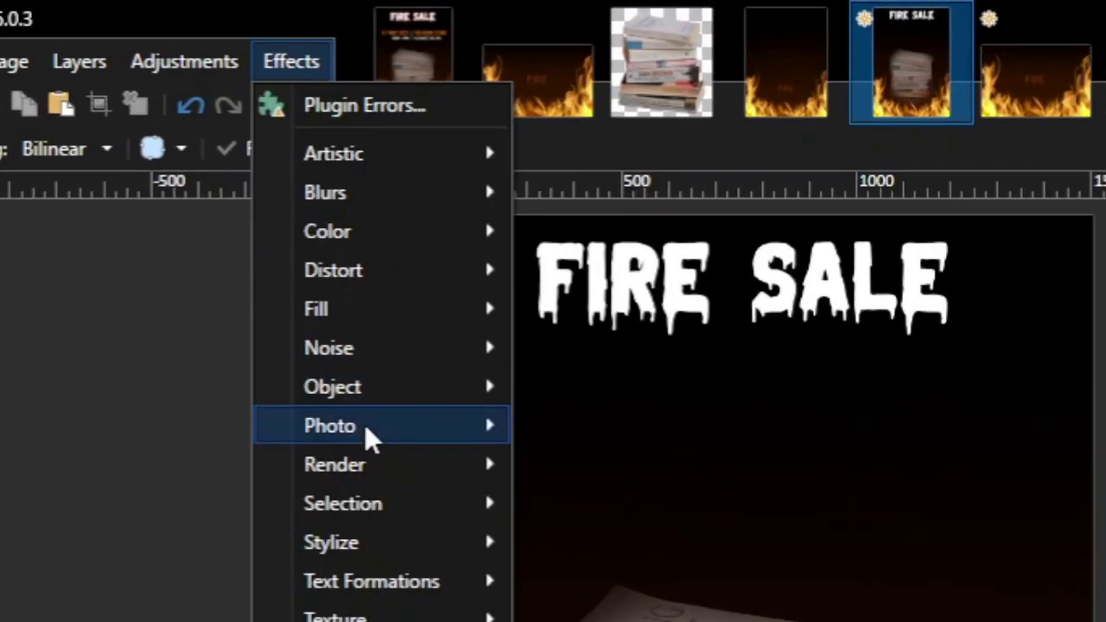
- Apply Outline Object to the title: width 10, dark red (119,5,0), blur radius 71
mouse_move(371, 387)
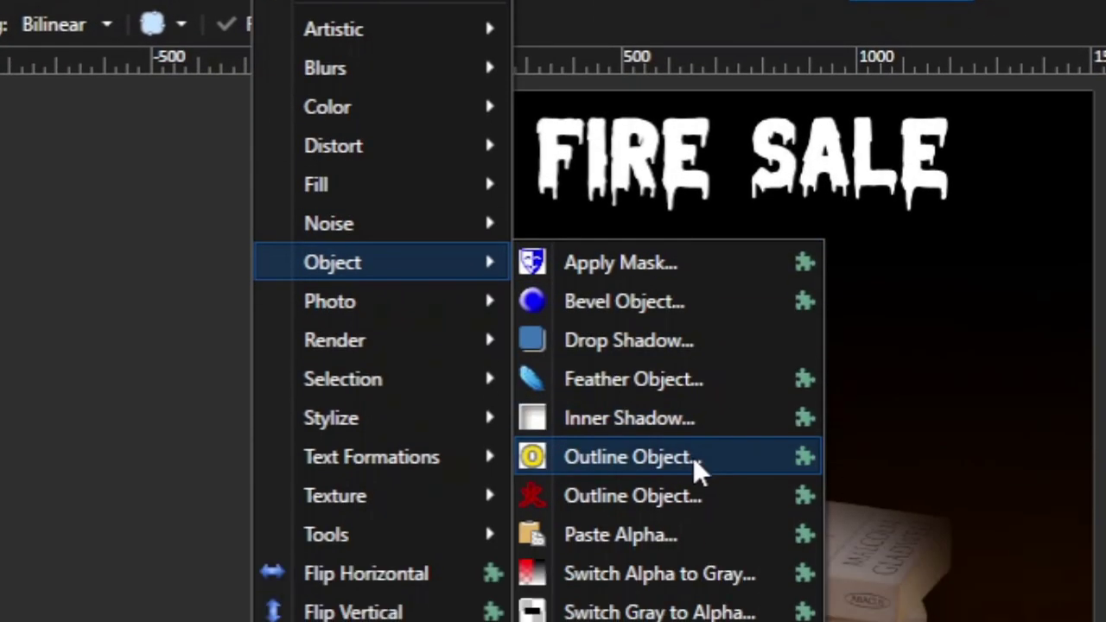
click(693, 544)
drag(946, 243, 820, 291)
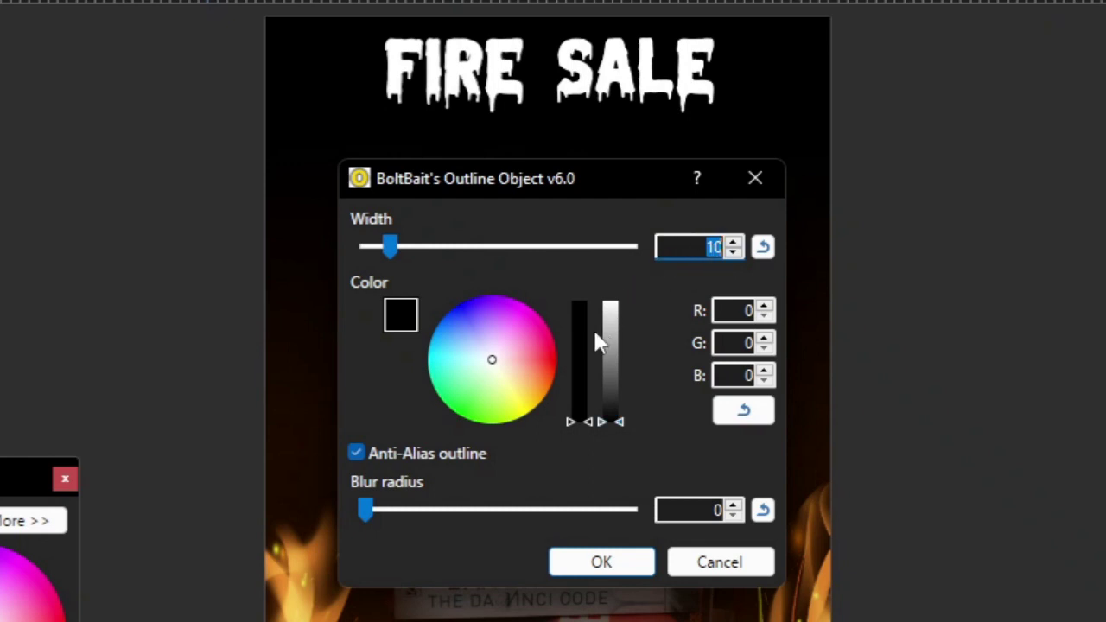
click(554, 364)
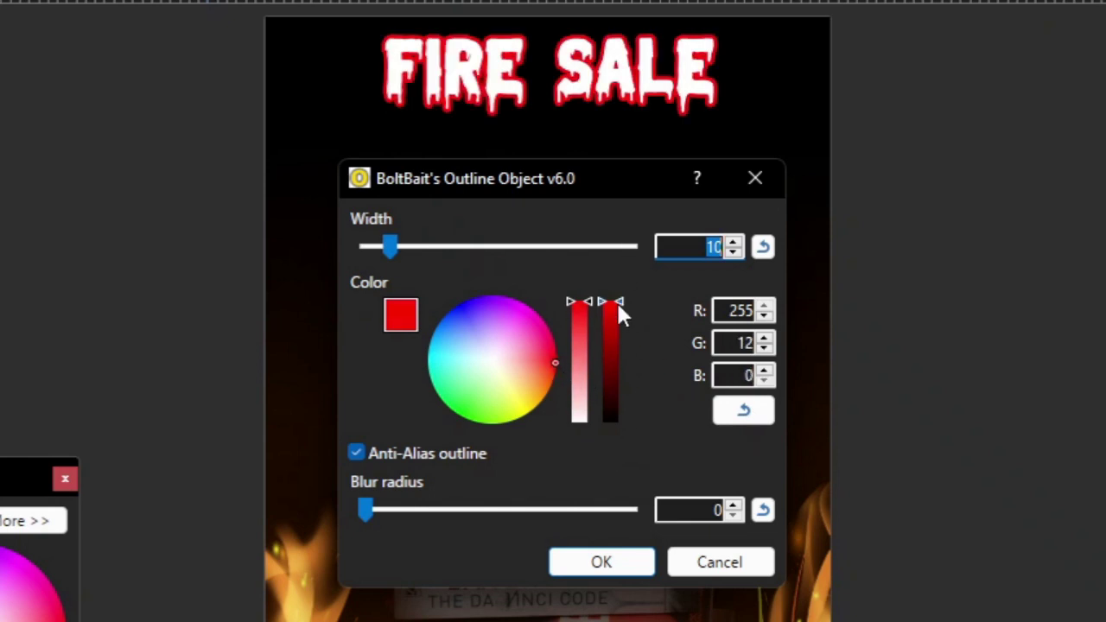
drag(615, 299, 618, 364)
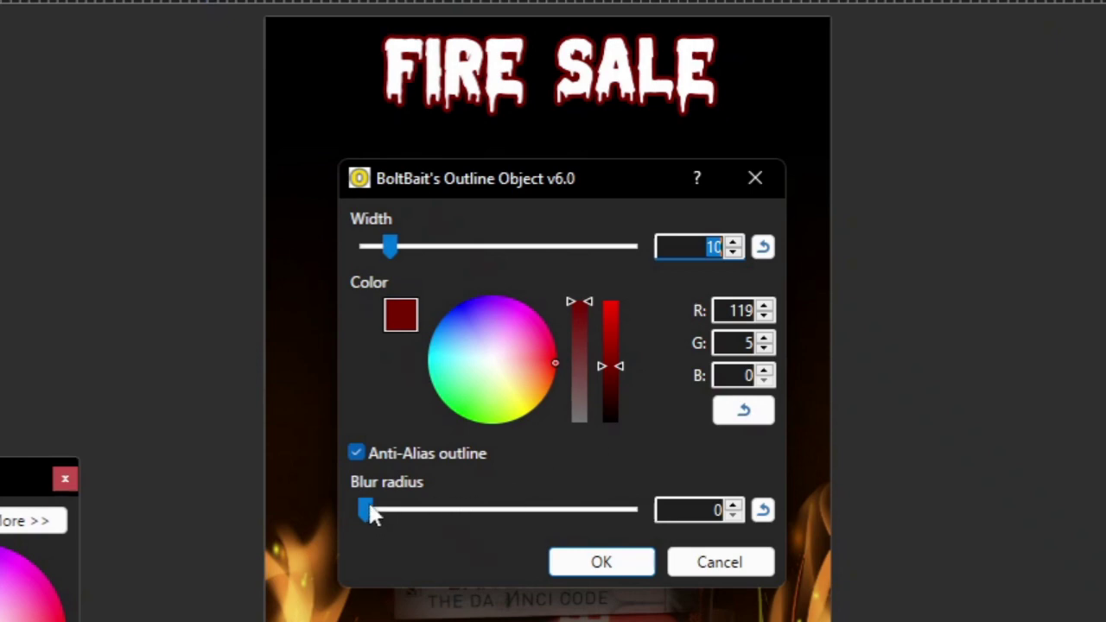
drag(367, 510, 477, 515)
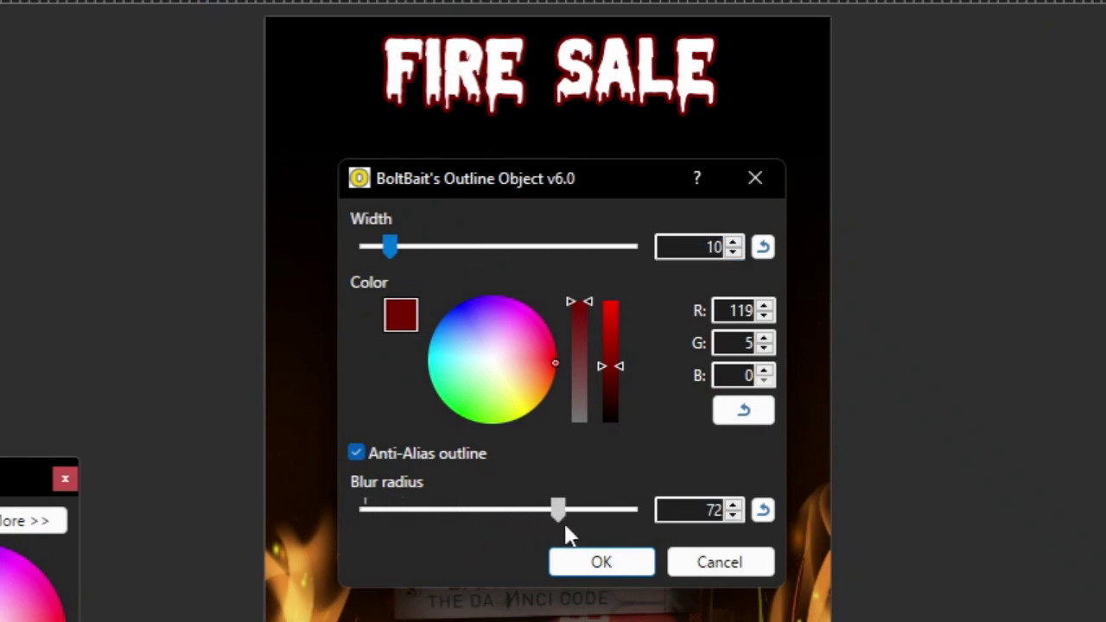
drag(567, 536, 563, 526)
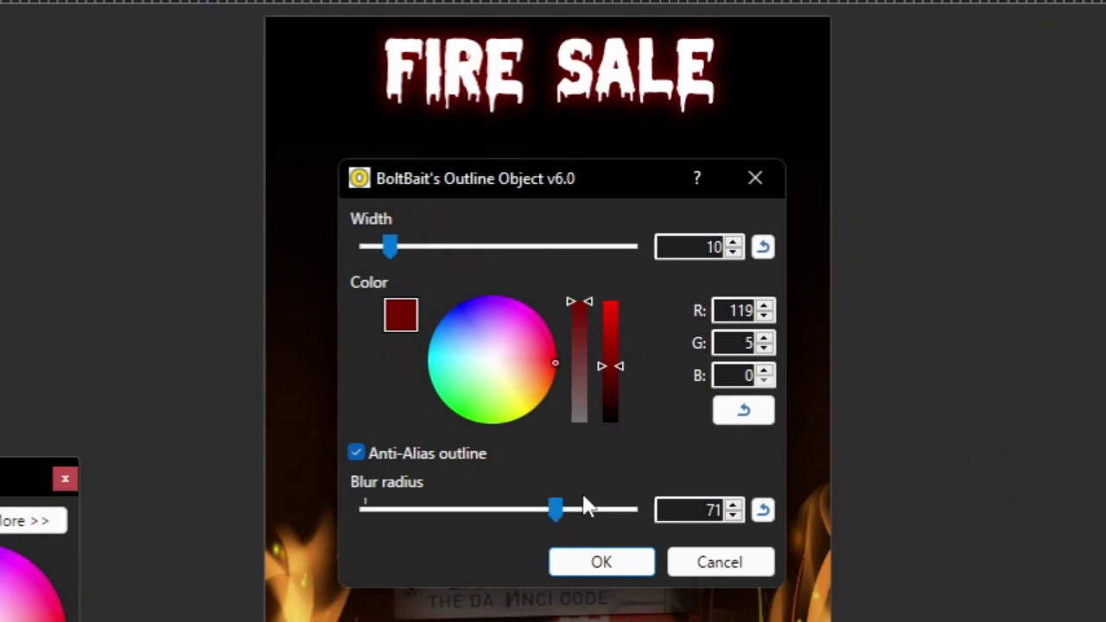
click(596, 563)
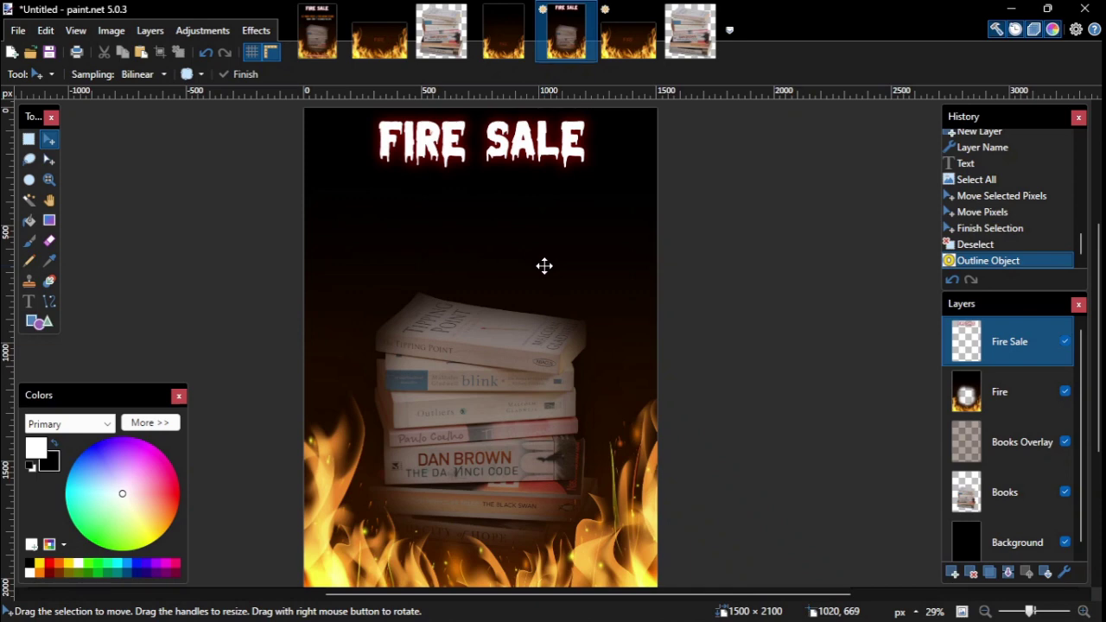
- Add a new layer named Date above Fire Sale
click(952, 572)
double_click(1009, 341)
text(Date)
key(Return)
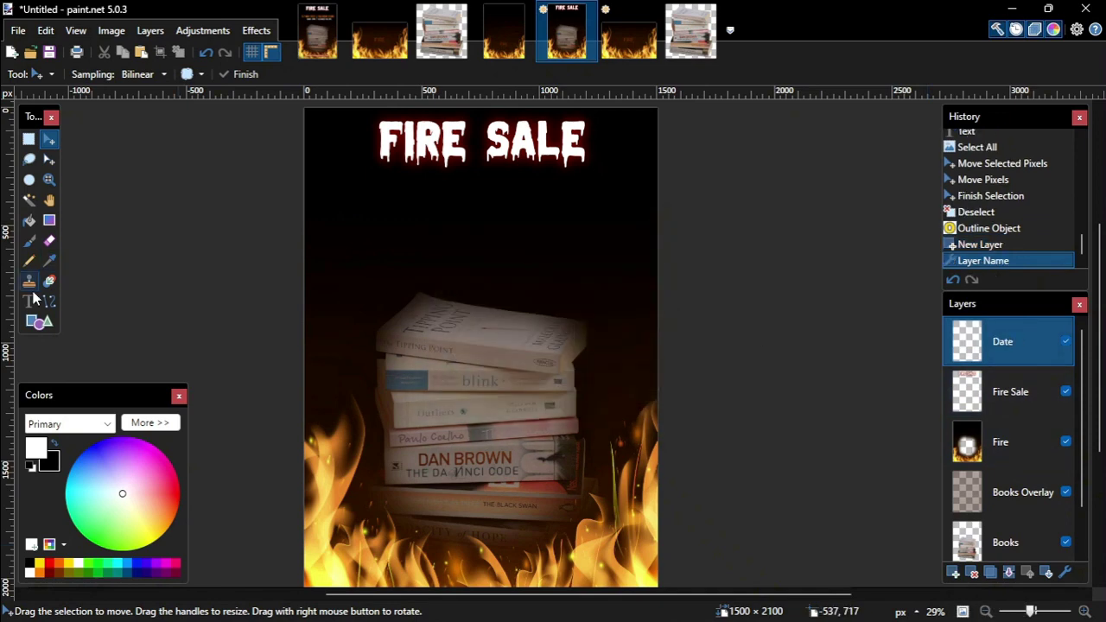
- Type '5-7 MAY 2023' below the title in orange, right-aligned Bebas at size 88
click(28, 301)
click(201, 74)
scroll(245, 259, up, 15)
click(245, 97)
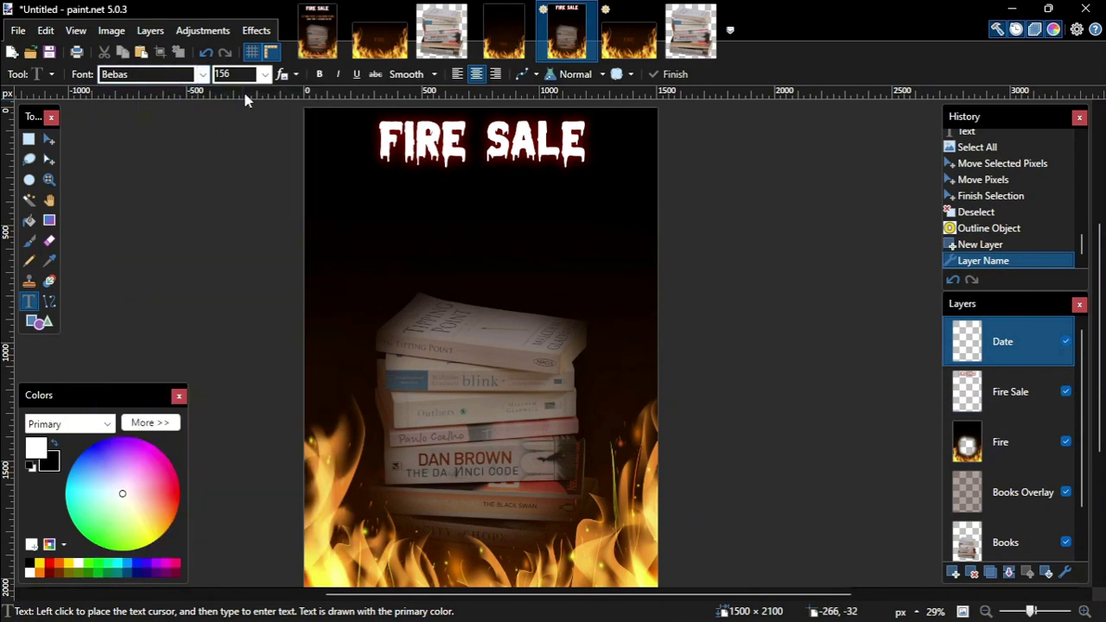
triple_click(230, 73)
text(88)
click(495, 74)
click(465, 204)
text(5)
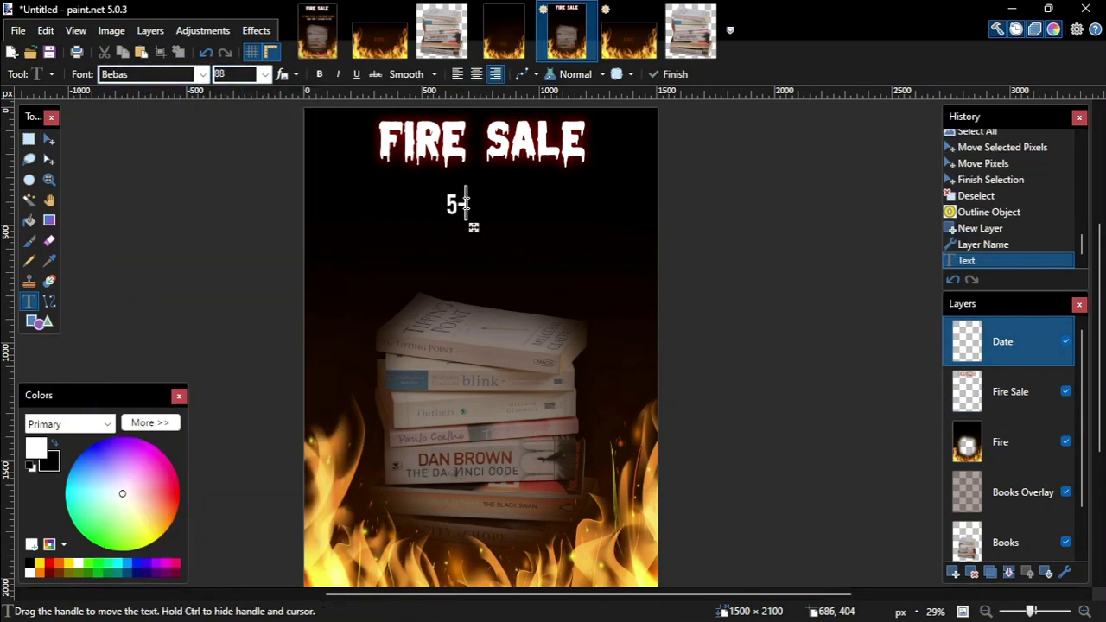
text(-7 MAY 2023)
click(38, 572)
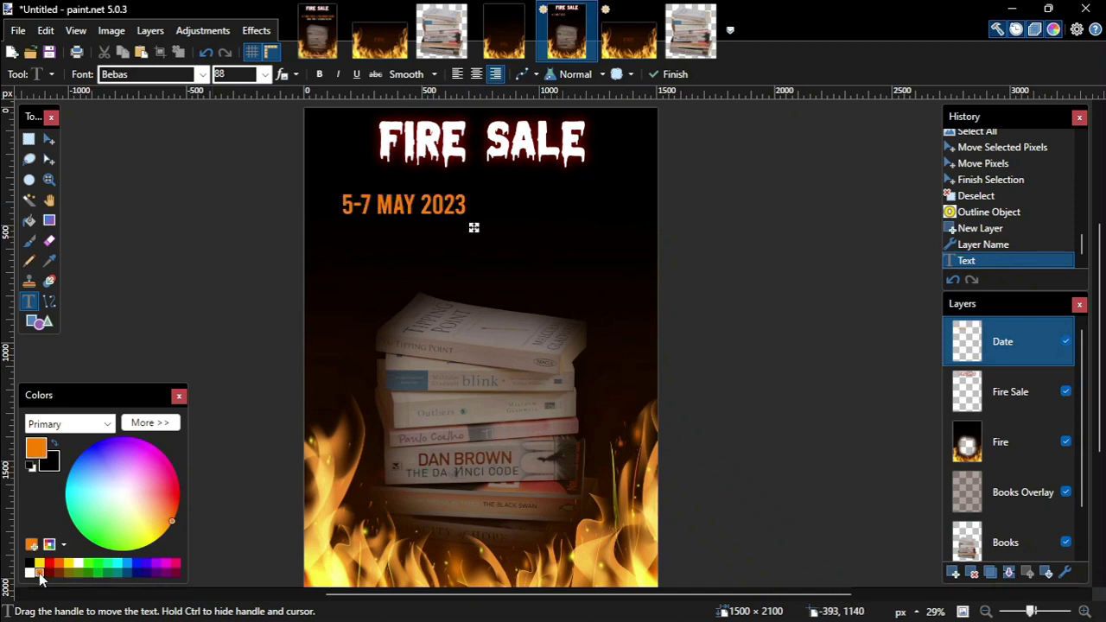
- Add another new layer named Time
click(952, 572)
double_click(1002, 341)
text(Time)
key(Return)
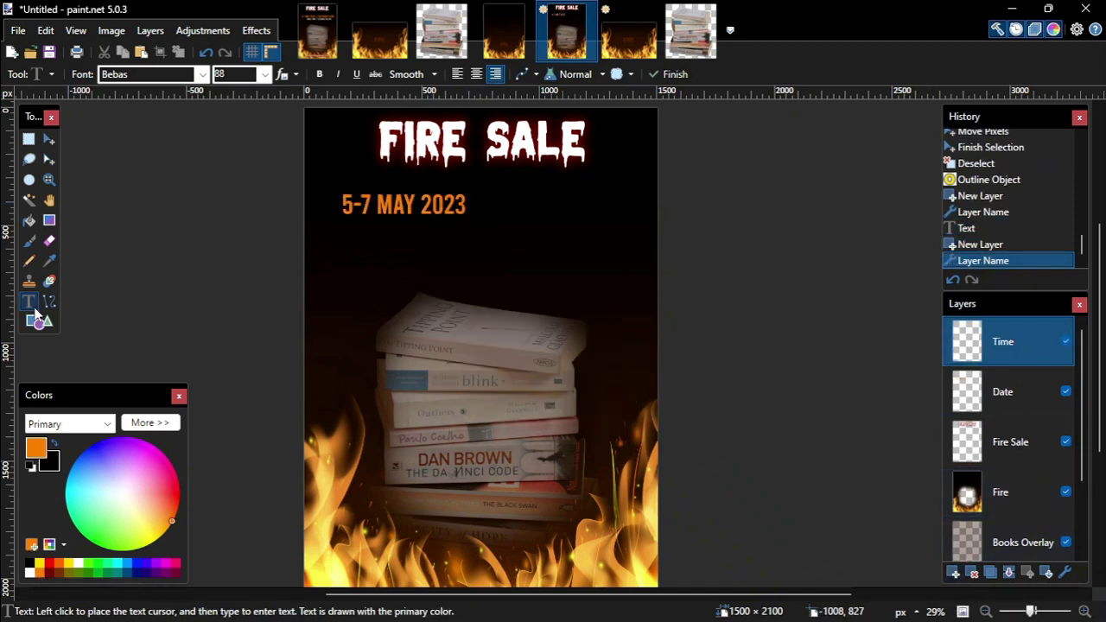
- Type white '10AM - 9PM' at size 54 beneath the date and nudge it into place
triple_click(230, 74)
text(54)
click(30, 571)
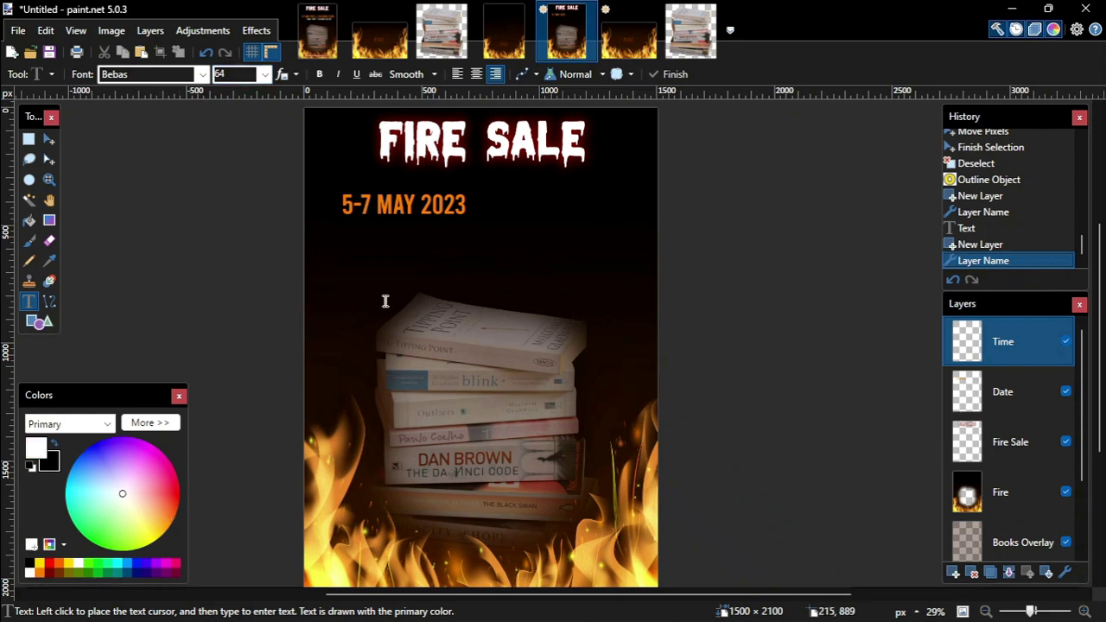
click(464, 234)
text(10AM - 9PM)
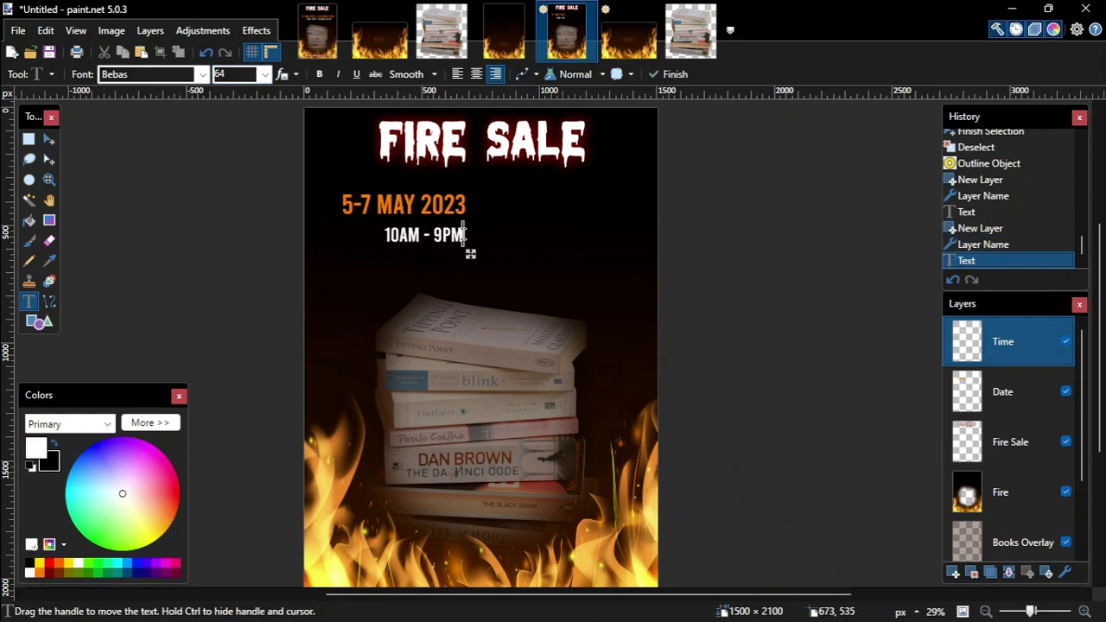
click(48, 138)
key(ctrl+a)
drag(430, 234, 429, 229)
key(ctrl+d)
- Add a new layer named Separator
click(952, 571)
double_click(1019, 346)
text(Separa)
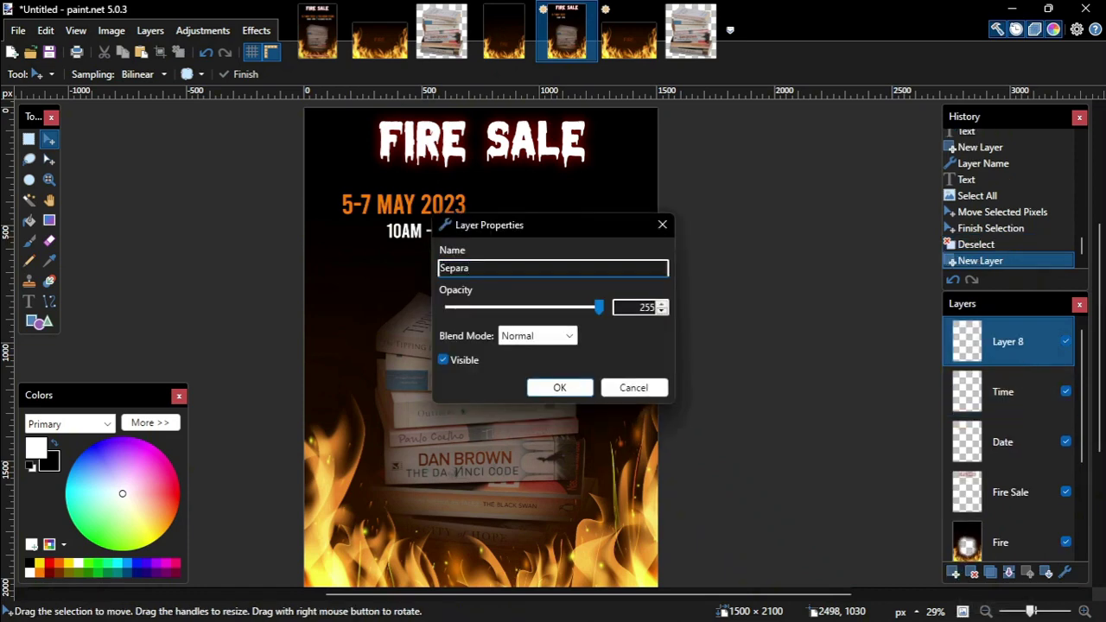
key(Return)
- Draw a short vertical line beside the date and time, nudge it right, then add another layer
click(49, 301)
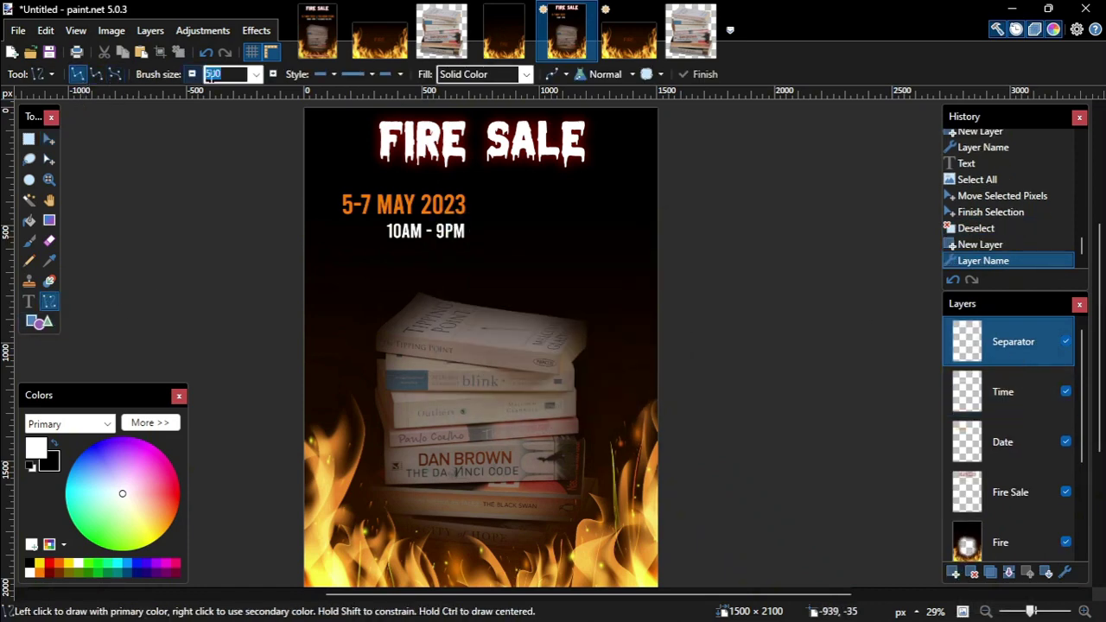
mouse_move(472, 194)
mouse_down()
mouse_move(470, 243)
mouse_move(476, 214)
mouse_up()
key(Return)
key(m)
key(ctrl+a)
click(473, 213)
key(ctrl+d)
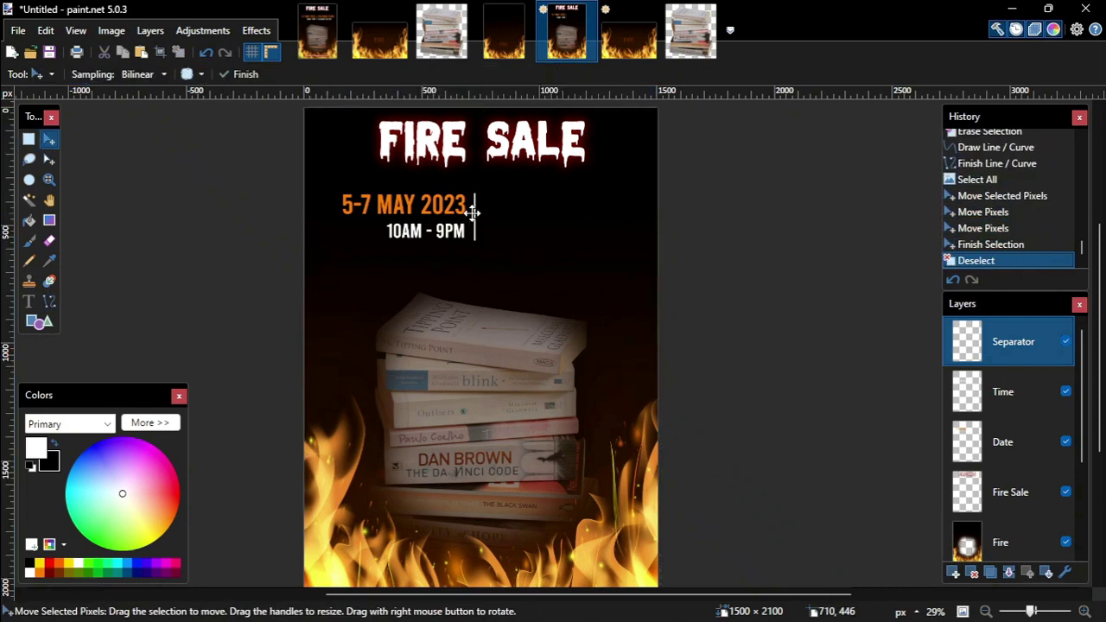
click(953, 572)
double_click(1012, 346)
- Name the layer Store Name and place orange 'THE BOOK STORE' beside the separator
text(Store Name)
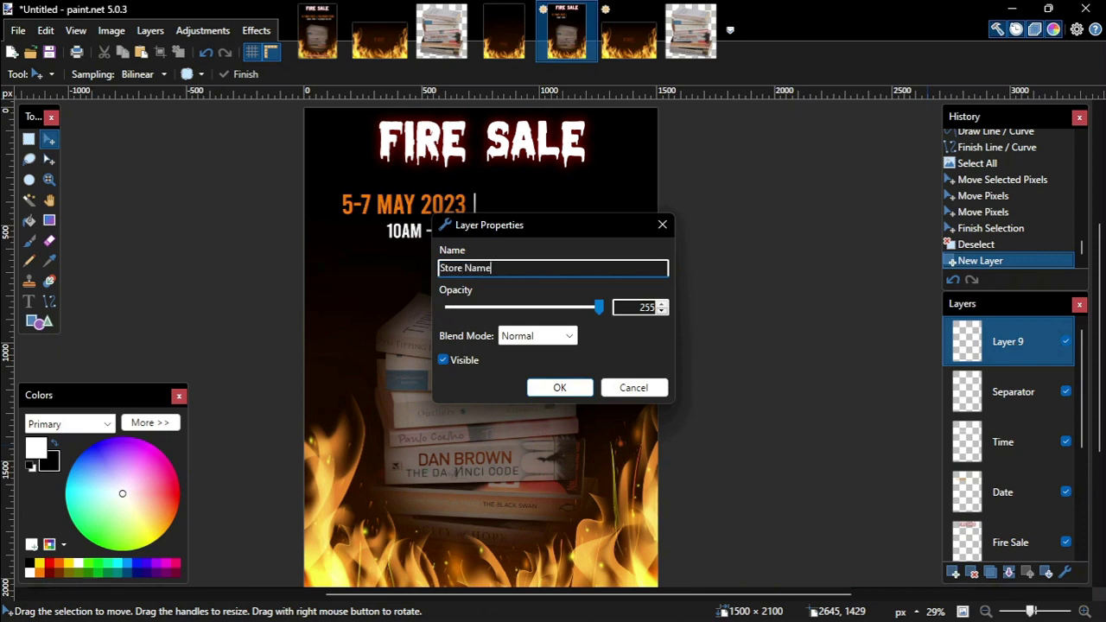
key(Return)
key(t)
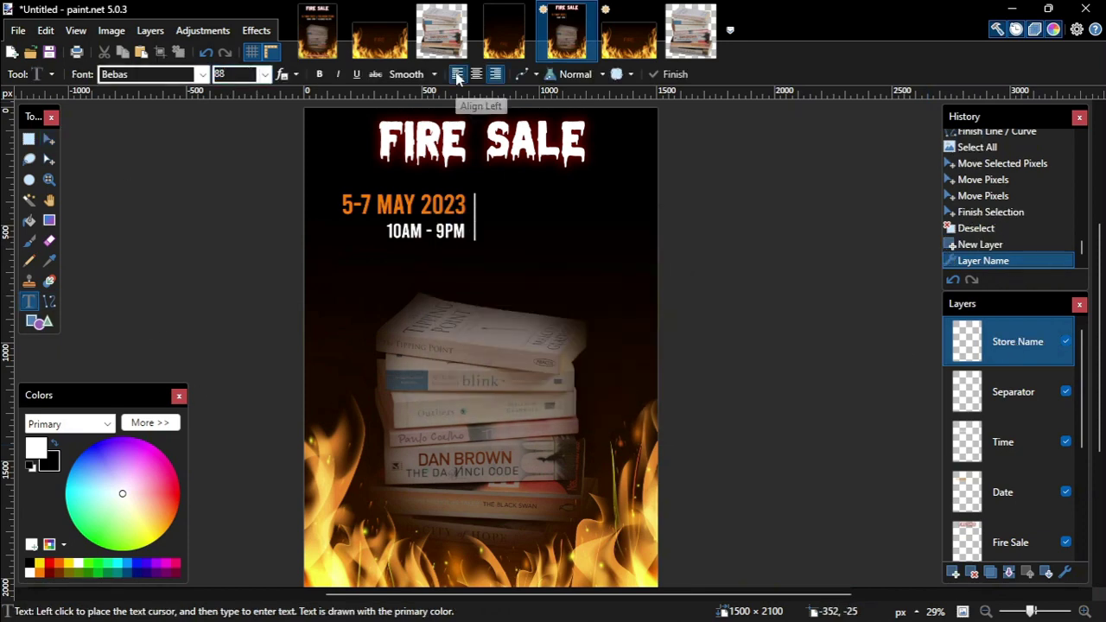
click(40, 573)
click(487, 205)
text(THE BOOK STORE)
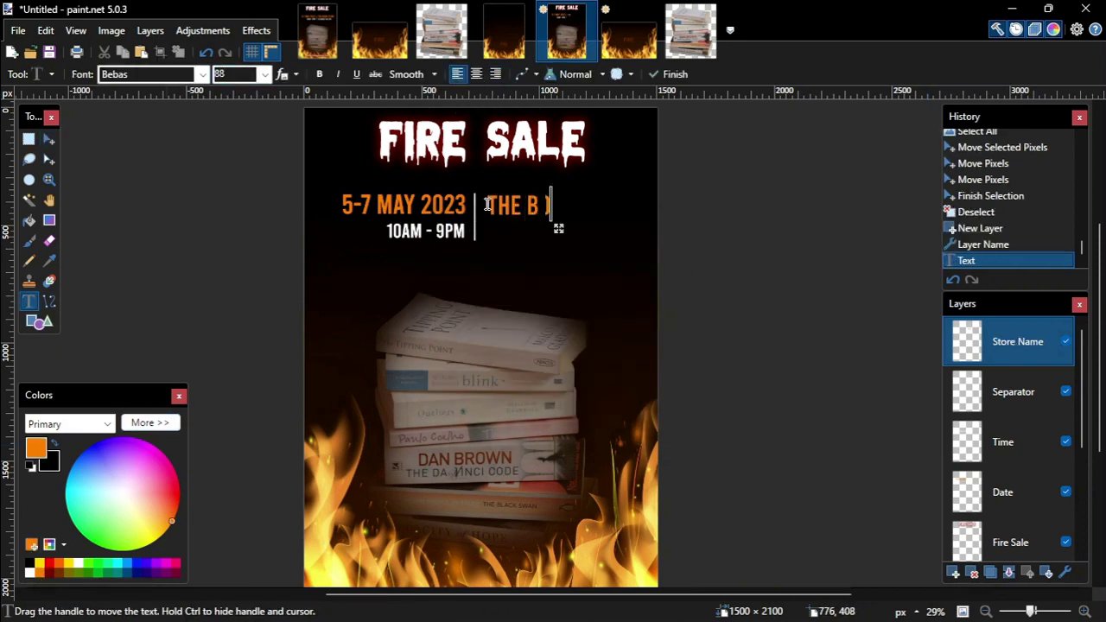
click(49, 138)
key(ctrl+a)
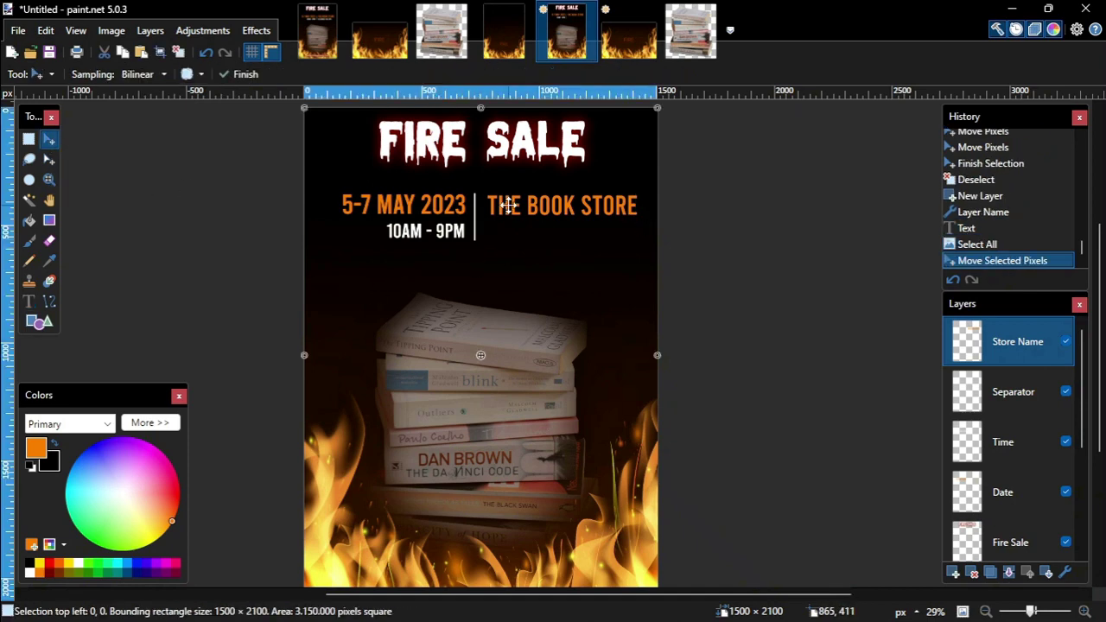
mouse_move(508, 205)
mouse_down()
mouse_move(498, 198)
mouse_move(504, 216)
mouse_up()
key(Right)
key(Right)
key(Right)
key(Right)
key(Right)
key(Right)
key(Right)
key(Right)
key(Right)
key(Right)
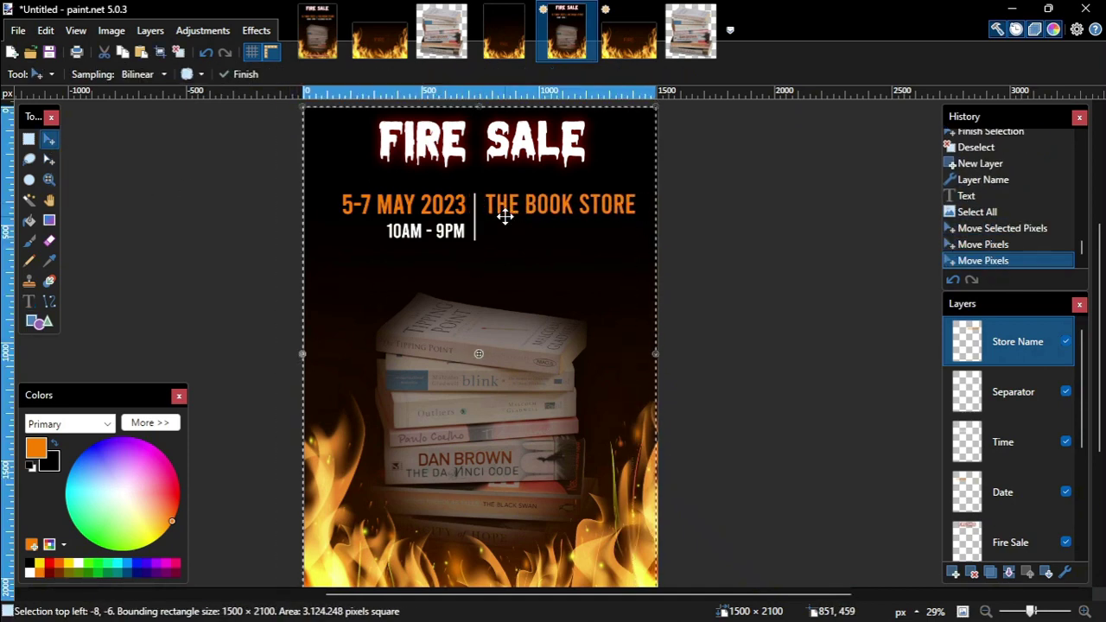
key(ctrl+d)
- On a new Address layer, add white '10 SUNSET RD, DPS' beside '10AM - 9PM' and nudge it up
click(953, 572)
double_click(1015, 342)
text(Address)
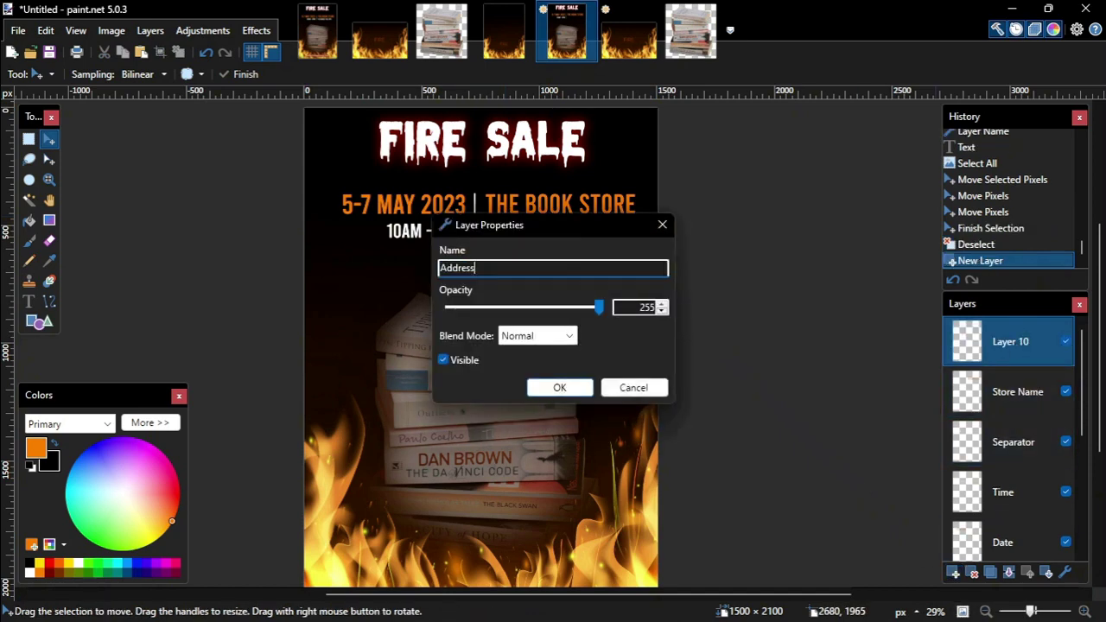
key(Return)
key(t)
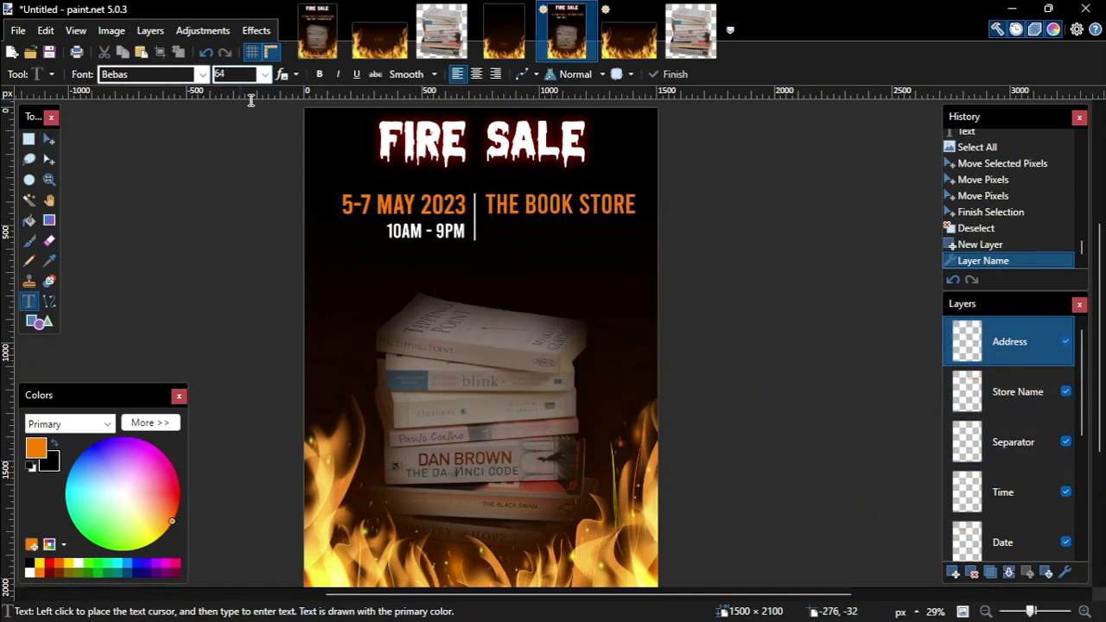
click(29, 572)
click(487, 232)
text(10)
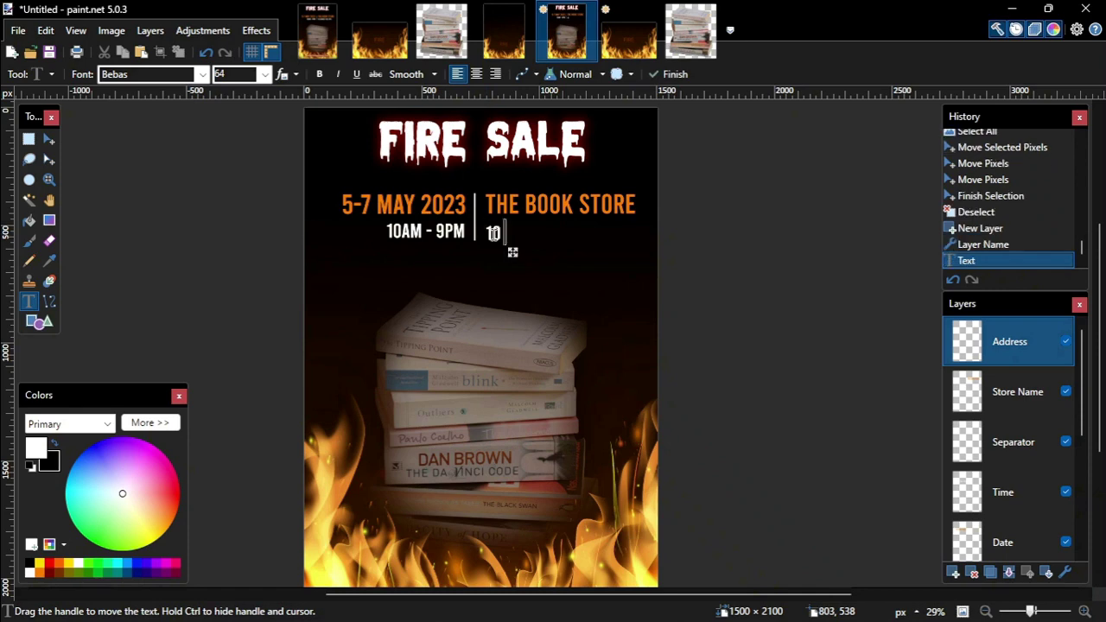
text( SUNSET RD, DPS)
click(50, 144)
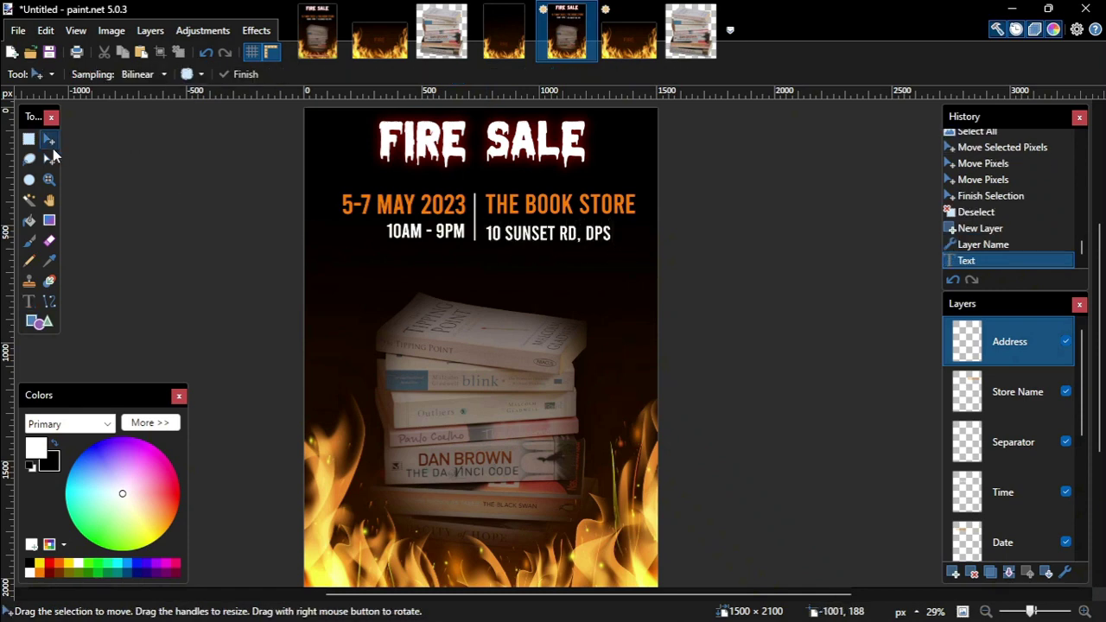
key(ctrl+a)
drag(487, 288, 487, 284)
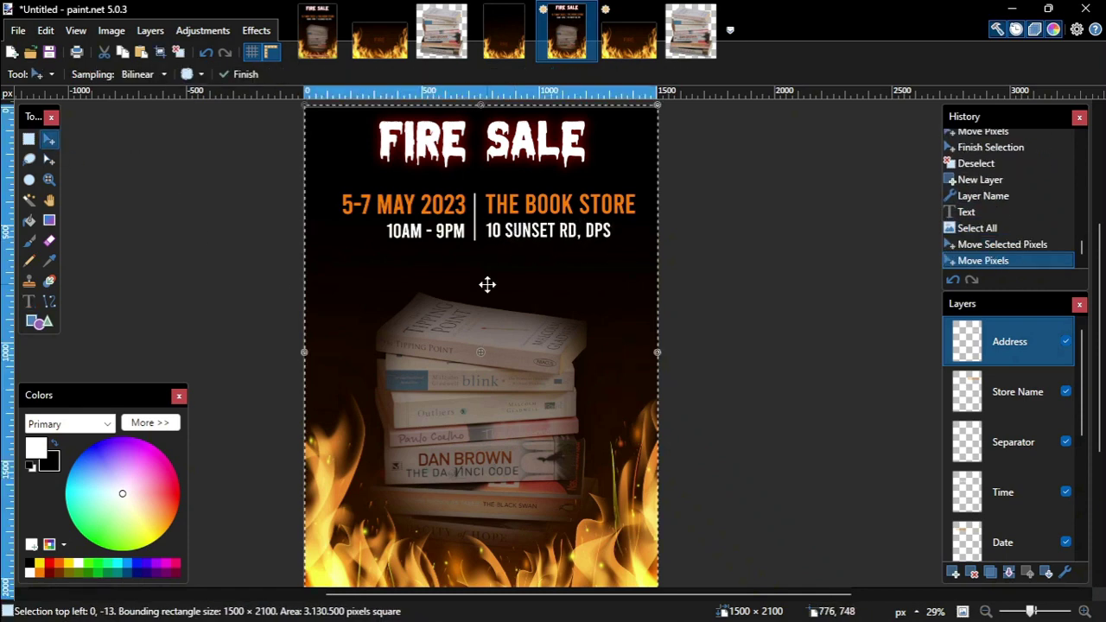
key(ctrl+d)
scroll(518, 311, down, 3)
- Add a new layer named URL
key(ctrl+shift+n)
double_click(1026, 350)
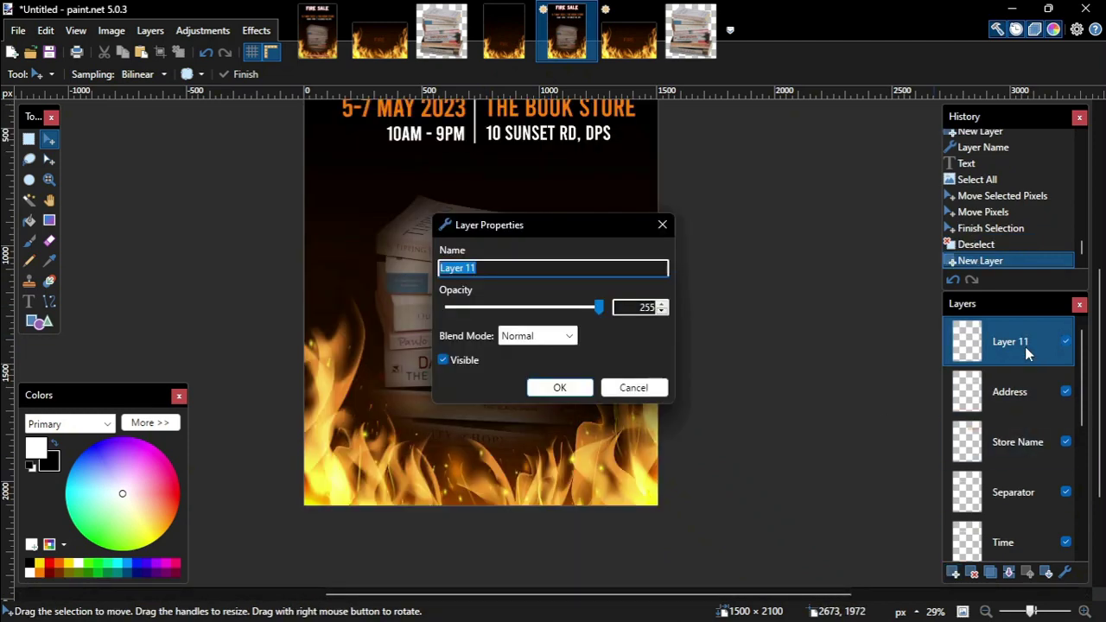
text(URL)
key(Return)
click(28, 300)
click(201, 74)
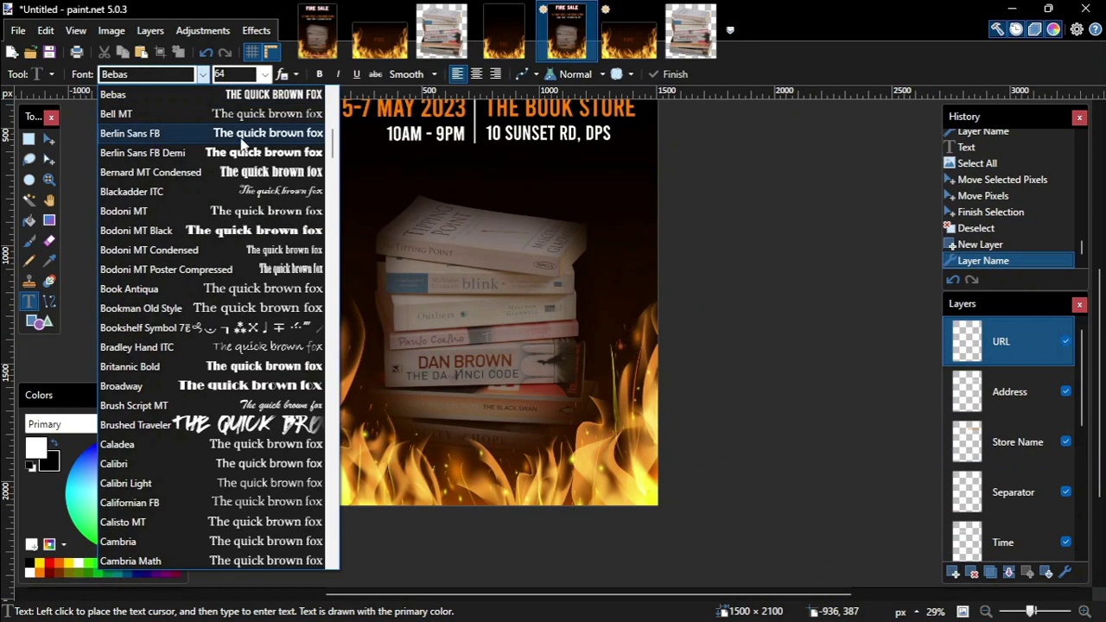
scroll(242, 142, down, 2)
click(121, 418)
click(318, 73)
click(476, 74)
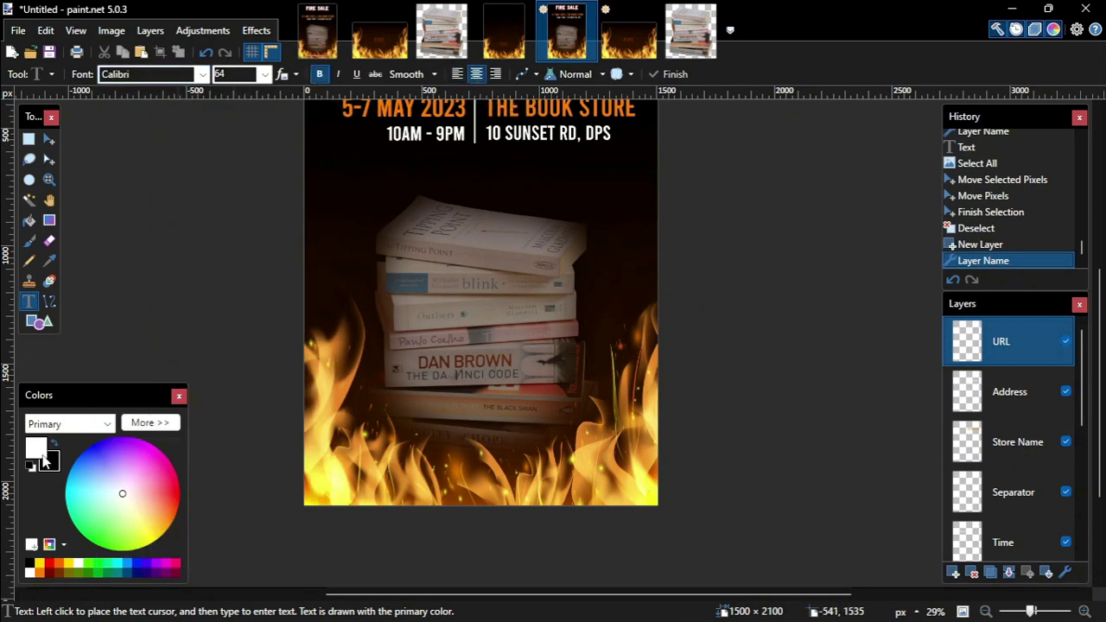
click(481, 477)
text(www.)
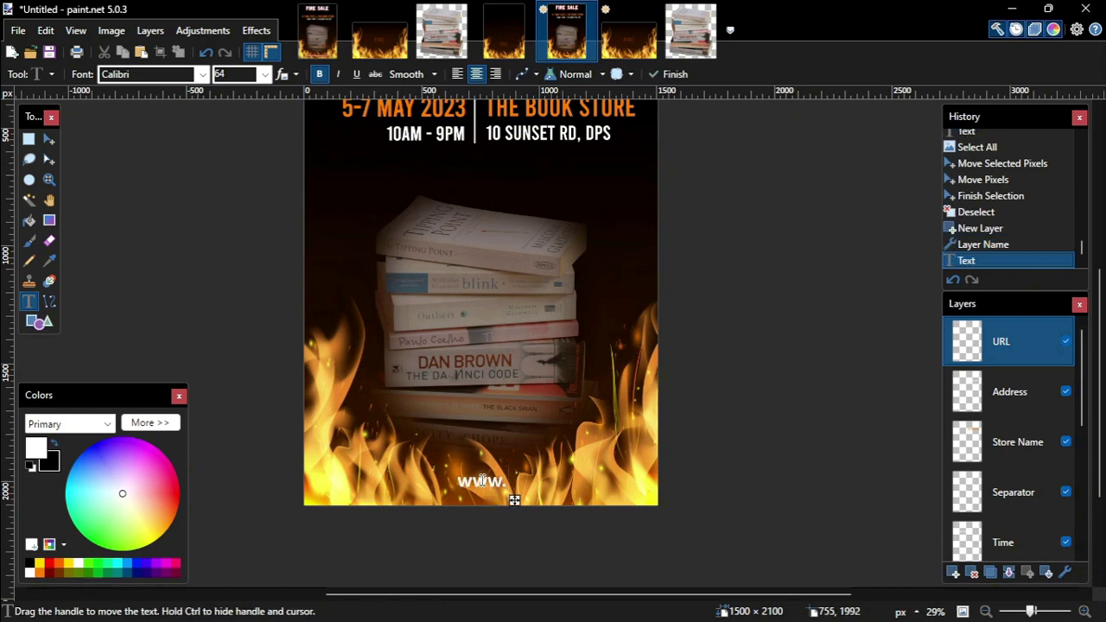
text(thebookstore.com)
- Apply the Outline Object effect to the web address
click(256, 30)
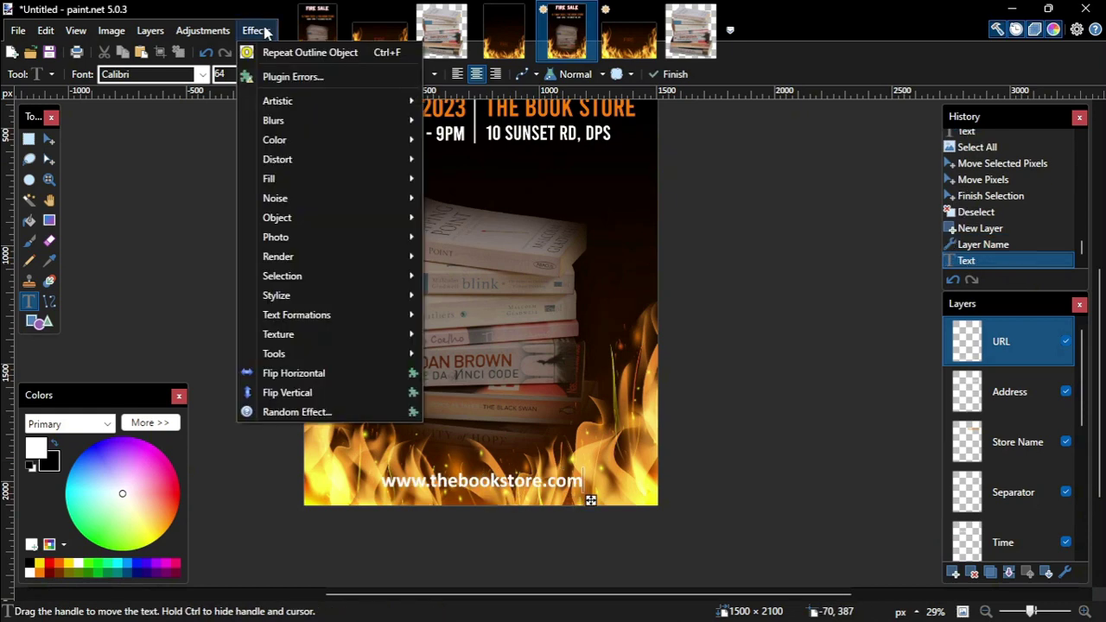
mouse_move(285, 217)
click(501, 316)
click(577, 424)
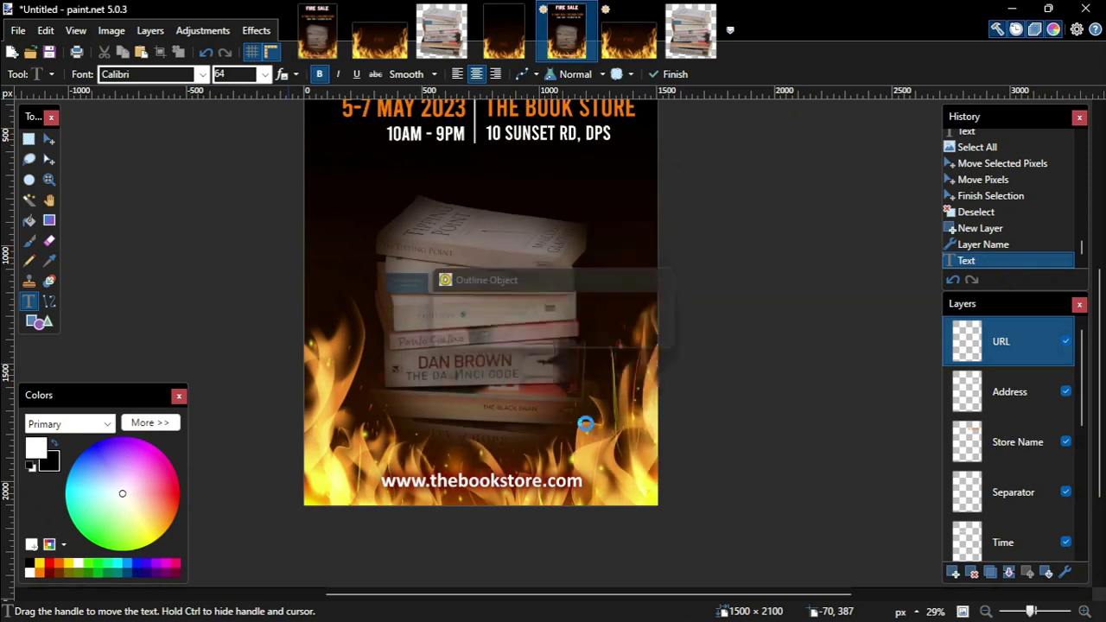
scroll(610, 361, down, 2)
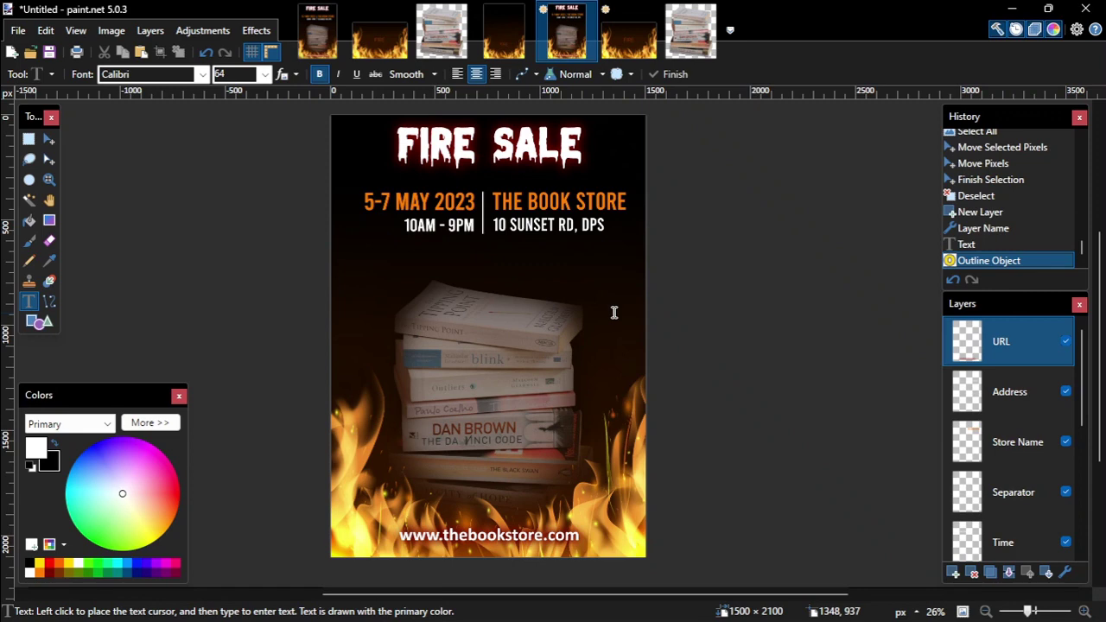
- Save the poster as a PNG named 'Poster', accepting default settings and flattening the image
click(18, 31)
click(50, 154)
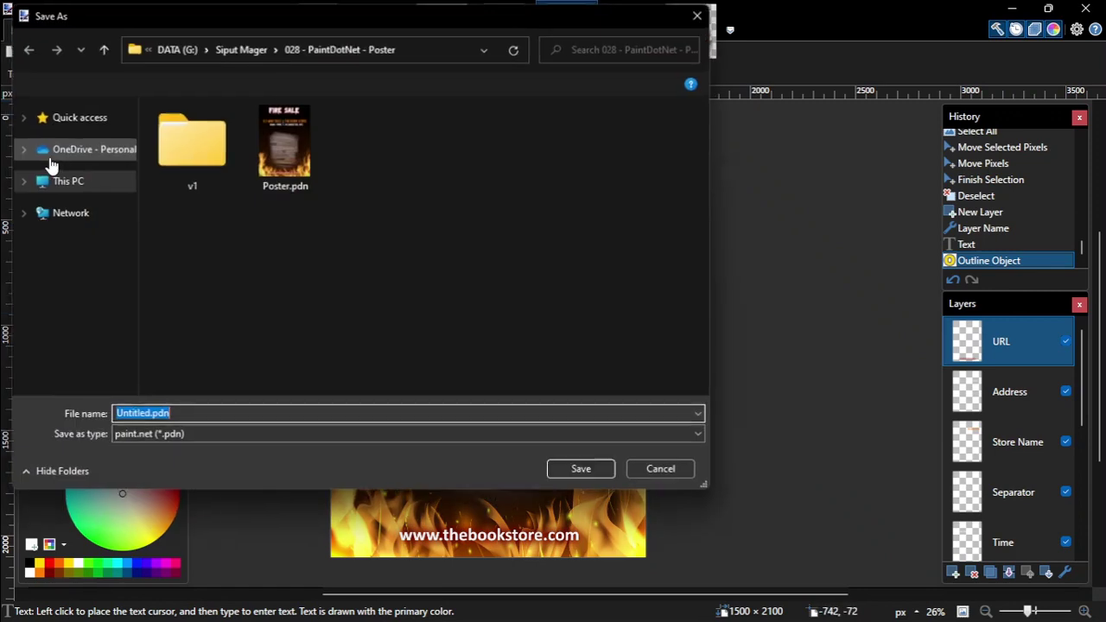
click(185, 438)
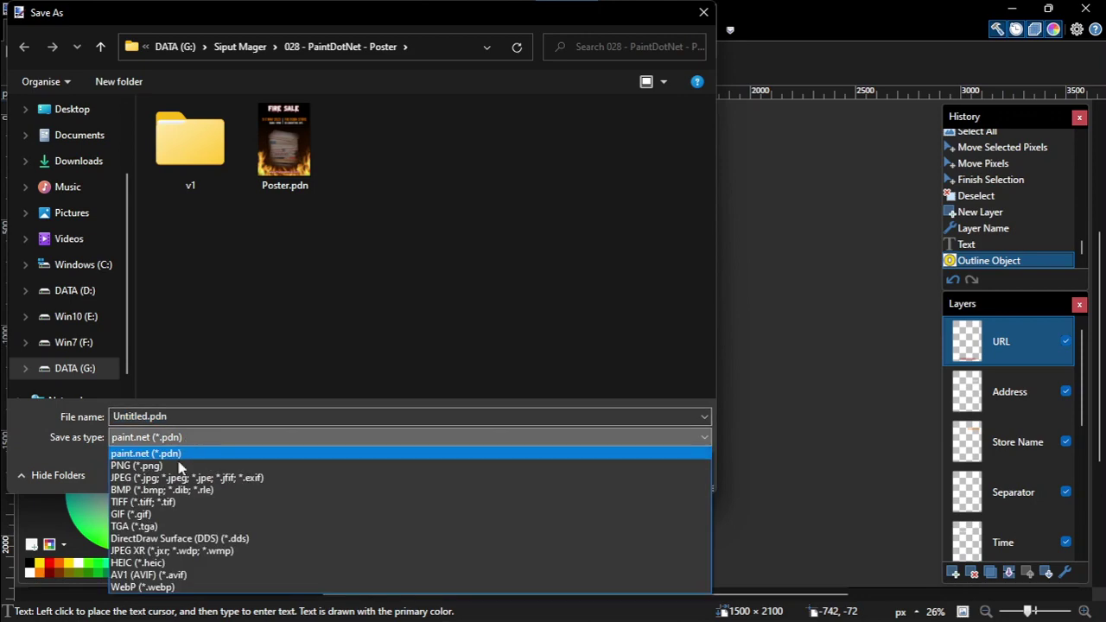
click(176, 463)
click(182, 416)
double_click(184, 416)
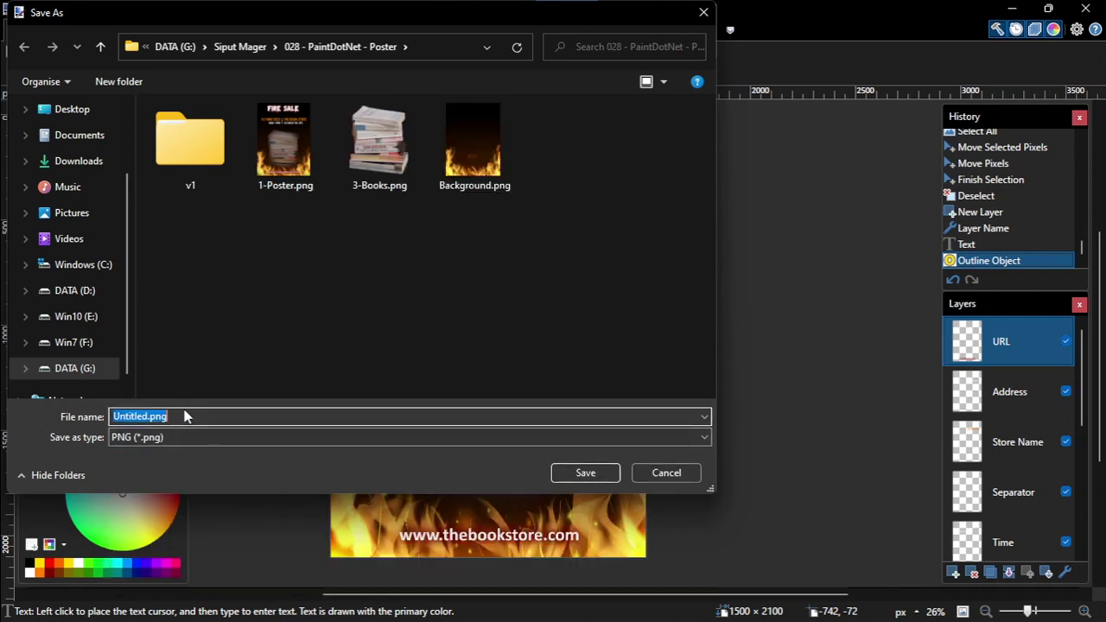
text(Poster)
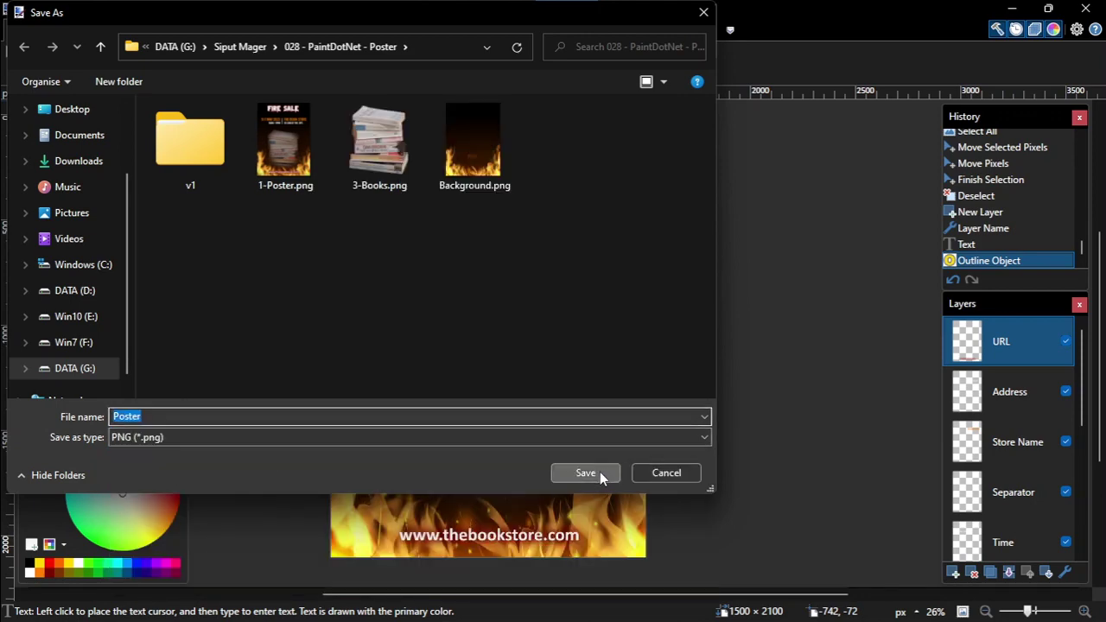
click(600, 471)
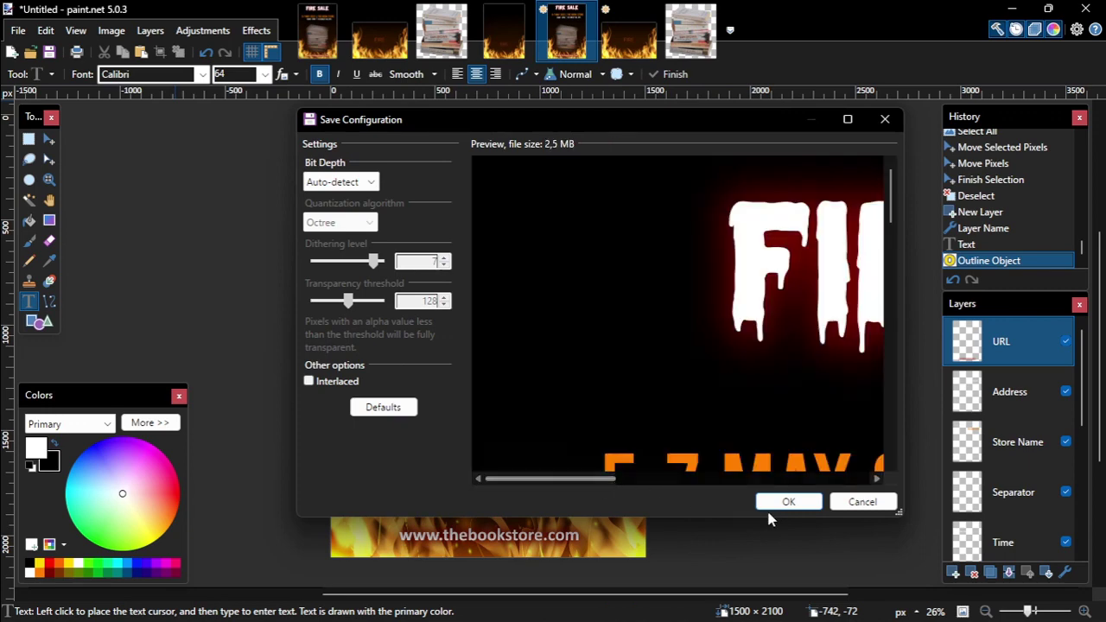
click(782, 500)
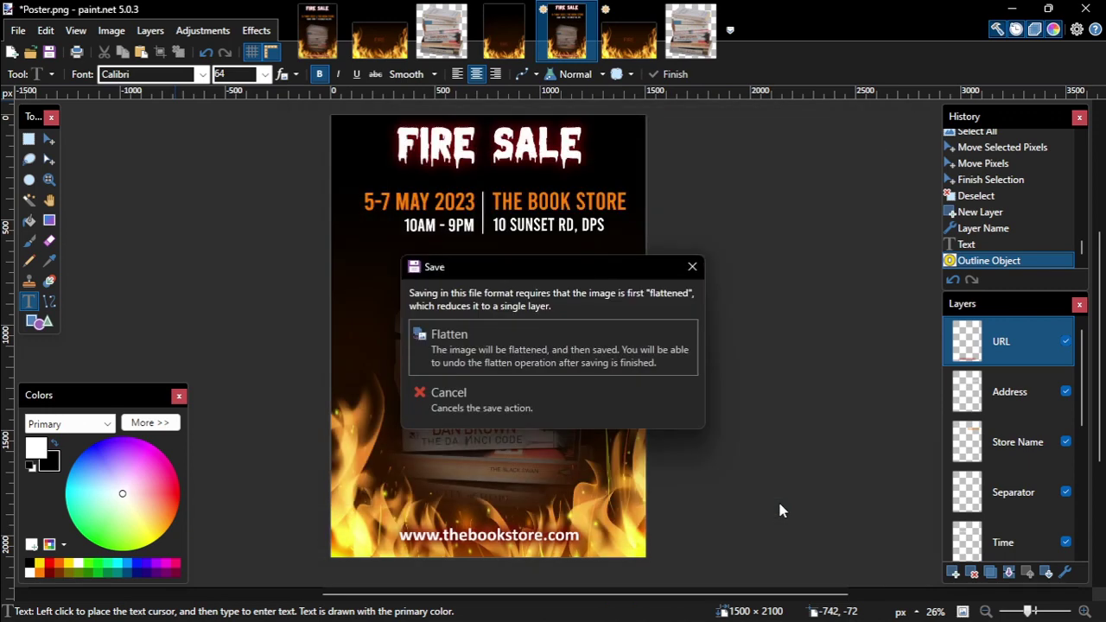
click(591, 344)
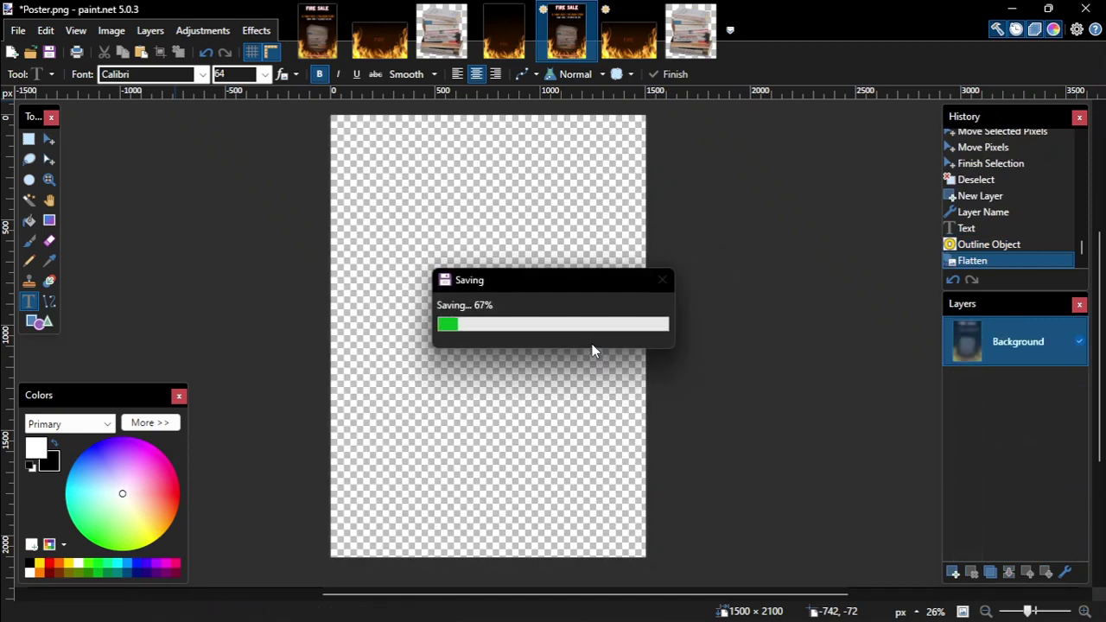